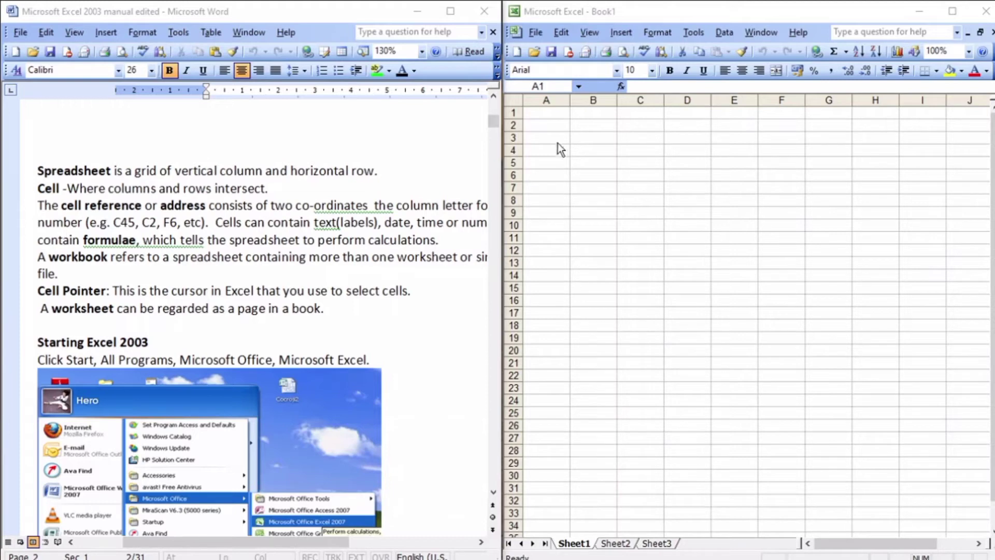
Select cell A1, the row range B1:I1 and the column range A1:A26 on Sheet1
{"action": "left_click", "coordinate": [546, 115]}
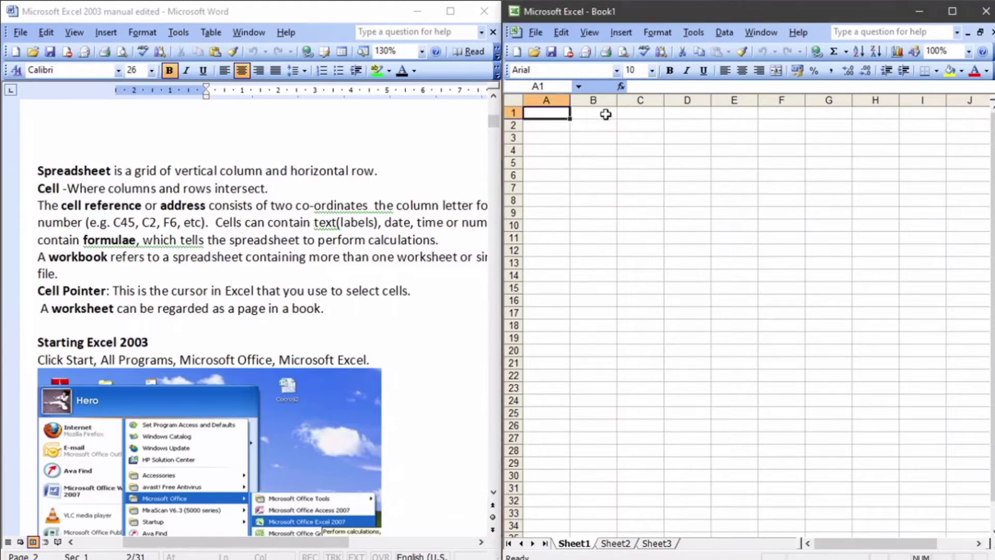
{"action": "left_click_drag", "start_coordinate": [581, 115], "coordinate": [928, 104]}
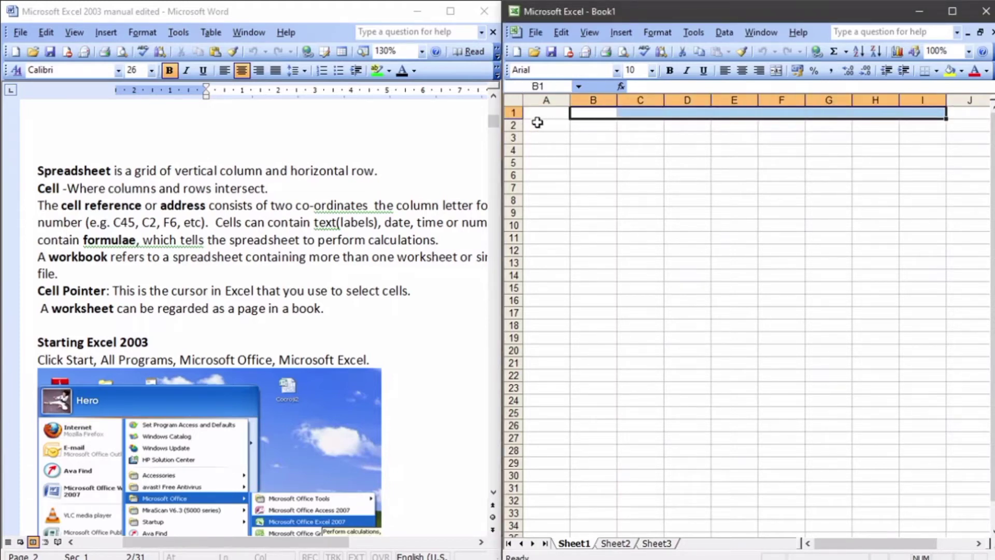
{"action": "left_click_drag", "start_coordinate": [542, 115], "coordinate": [533, 417]}
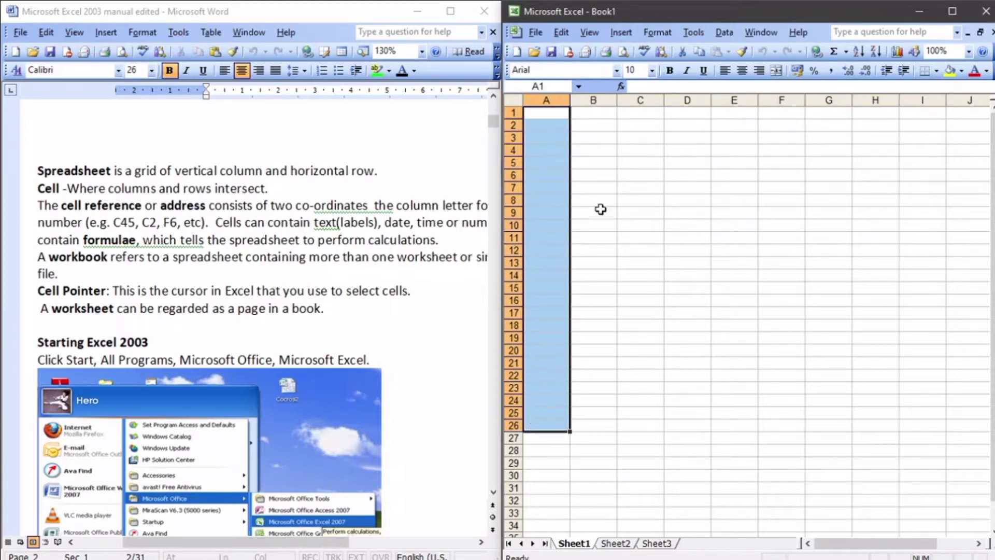
Move the cell pointer through individual cells on Sheet1, including B6, C4, B7, G12, C5 and G18
{"action": "left_click", "coordinate": [607, 180]}
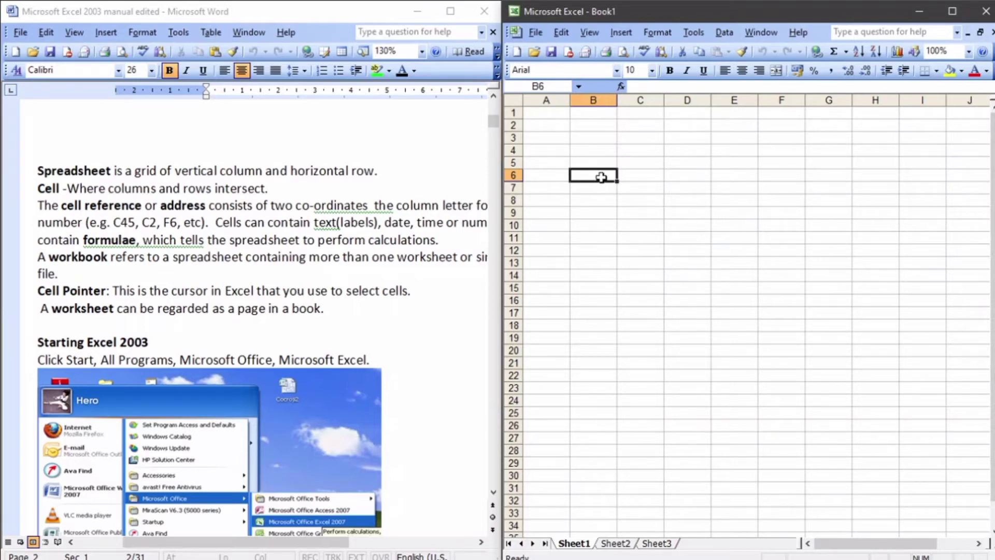
{"action": "left_click", "coordinate": [642, 176]}
{"action": "left_click", "coordinate": [698, 150]}
{"action": "left_click", "coordinate": [633, 149]}
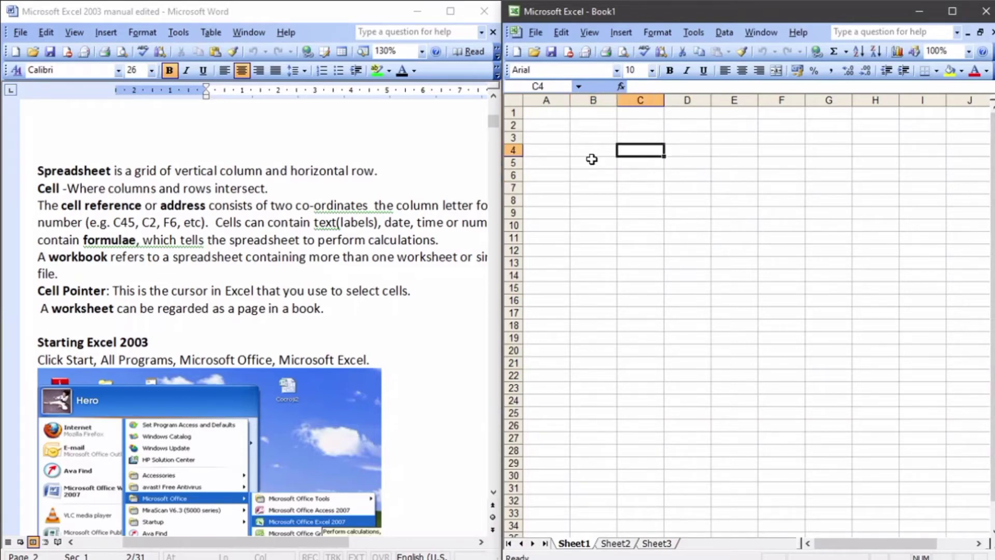
{"action": "left_click", "coordinate": [631, 196]}
{"action": "left_click", "coordinate": [591, 190]}
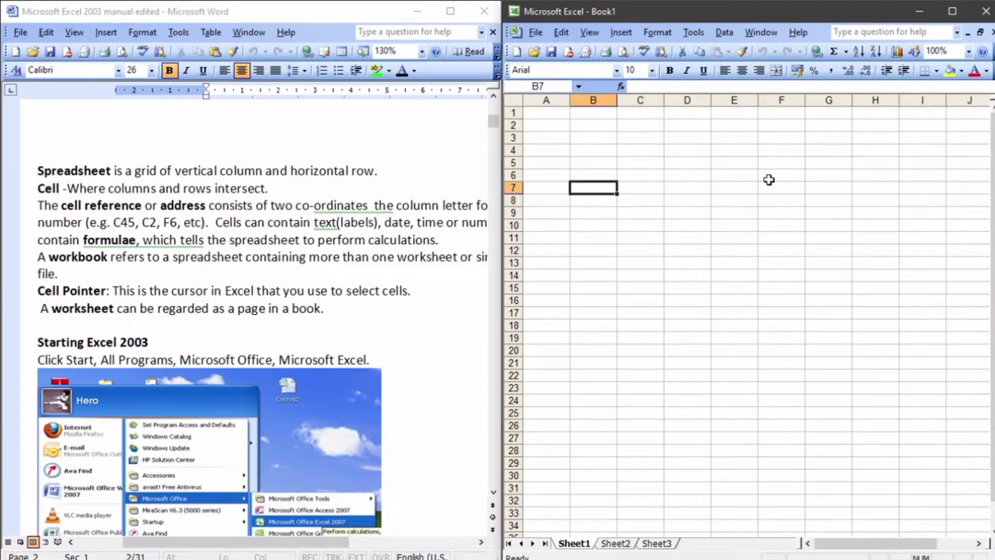
{"action": "left_click", "coordinate": [878, 189]}
{"action": "left_click", "coordinate": [842, 253]}
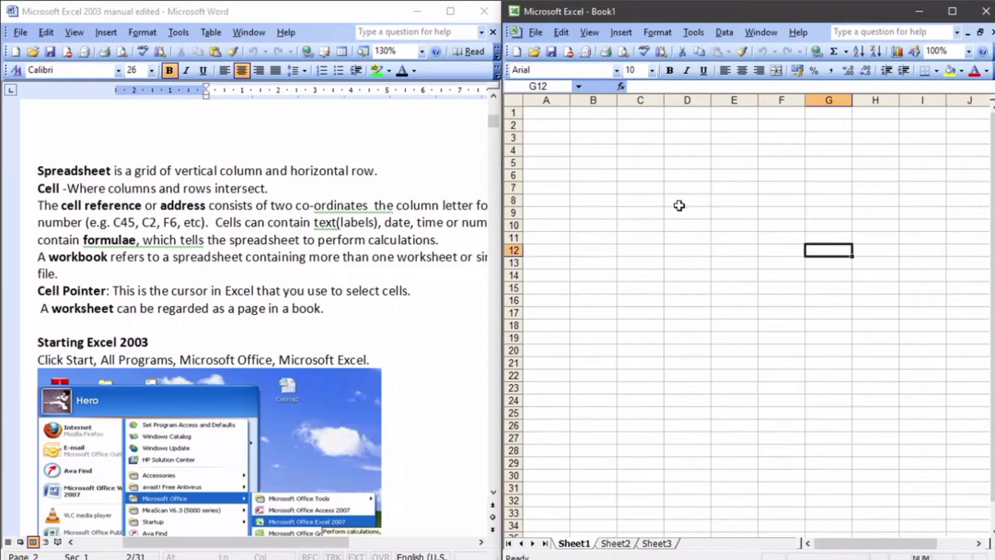
{"action": "left_click", "coordinate": [624, 162]}
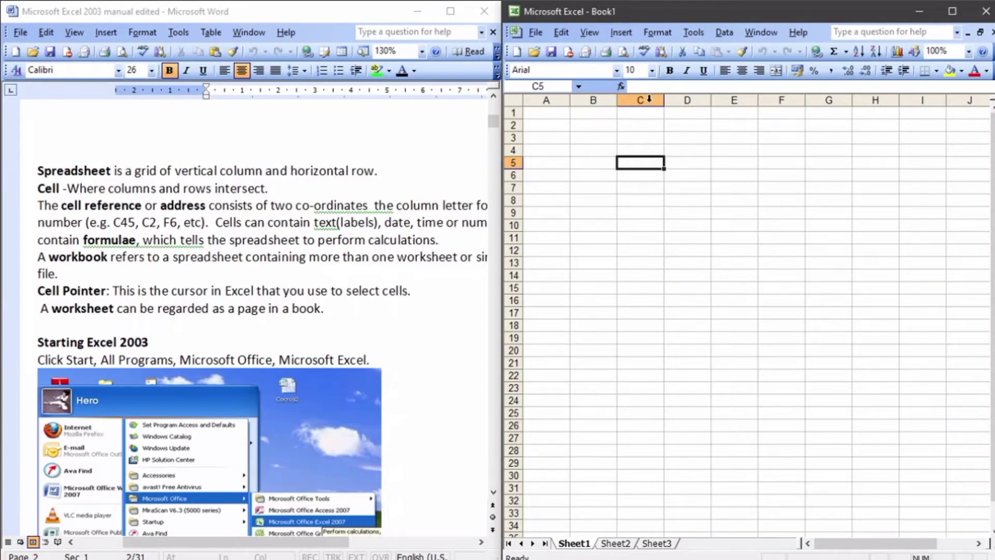
{"action": "left_click", "coordinate": [825, 324]}
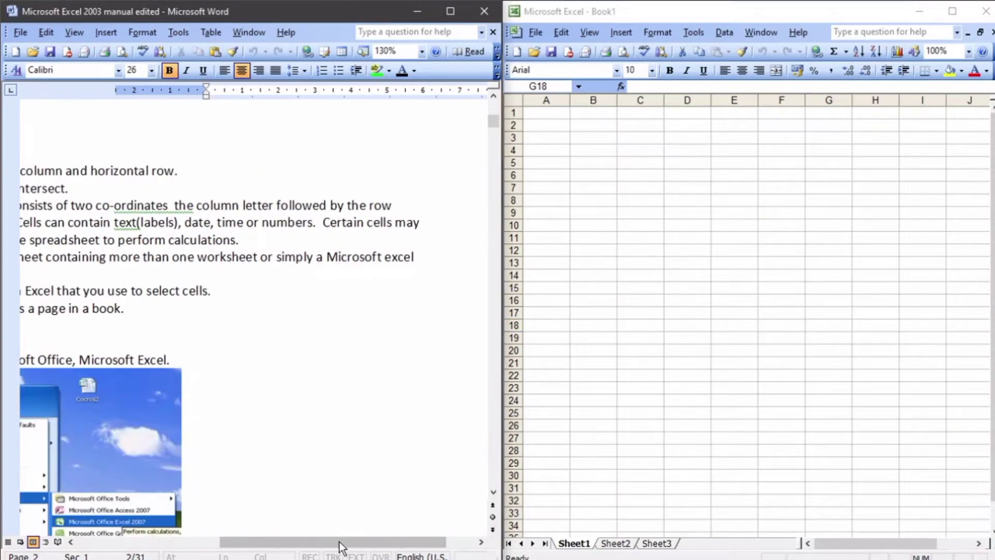
Select cell F11 on Sheet1 and switch back and forth between the worksheets, finishing on Sheet3
{"action": "left_click_drag", "start_coordinate": [335, 549], "coordinate": [191, 542]}
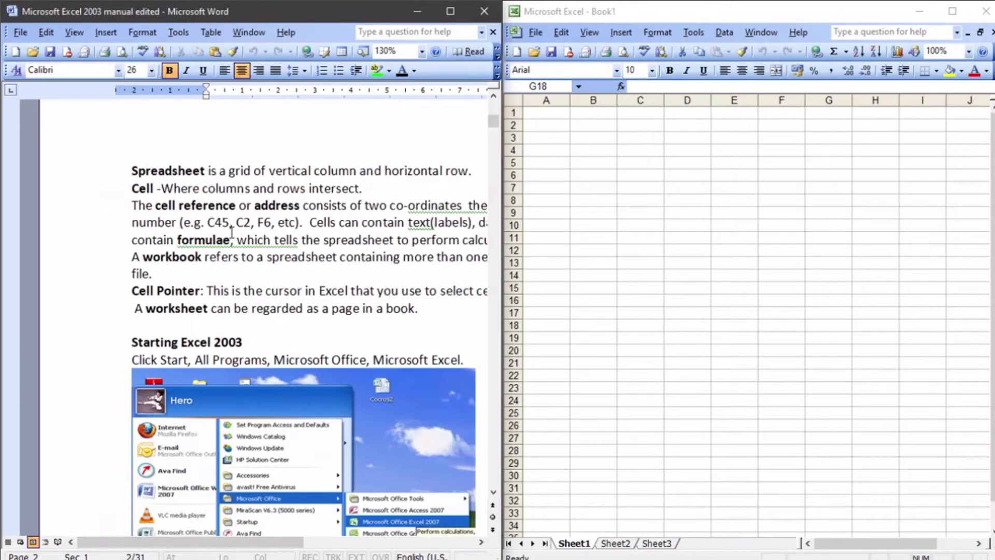
{"action": "left_click", "coordinate": [766, 236]}
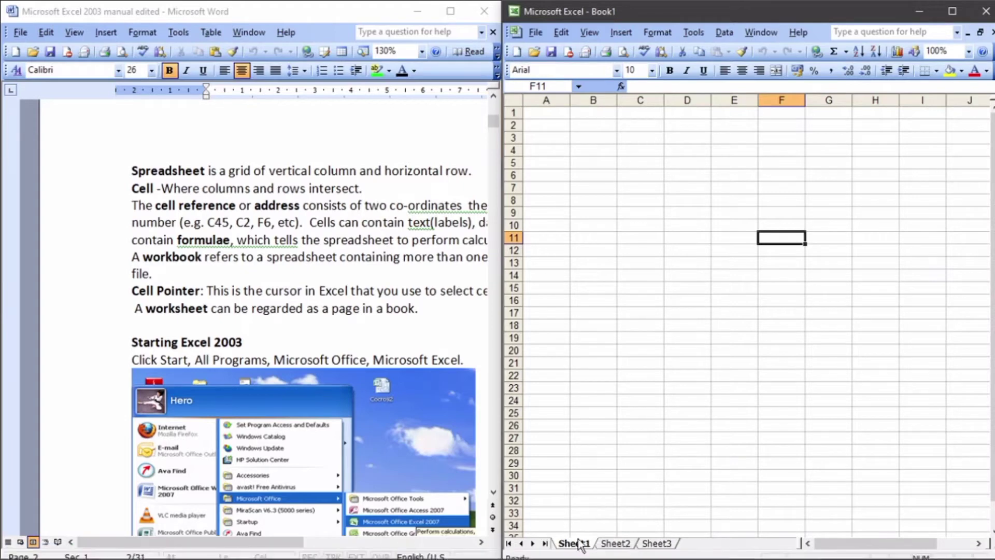
{"action": "left_click", "coordinate": [616, 543]}
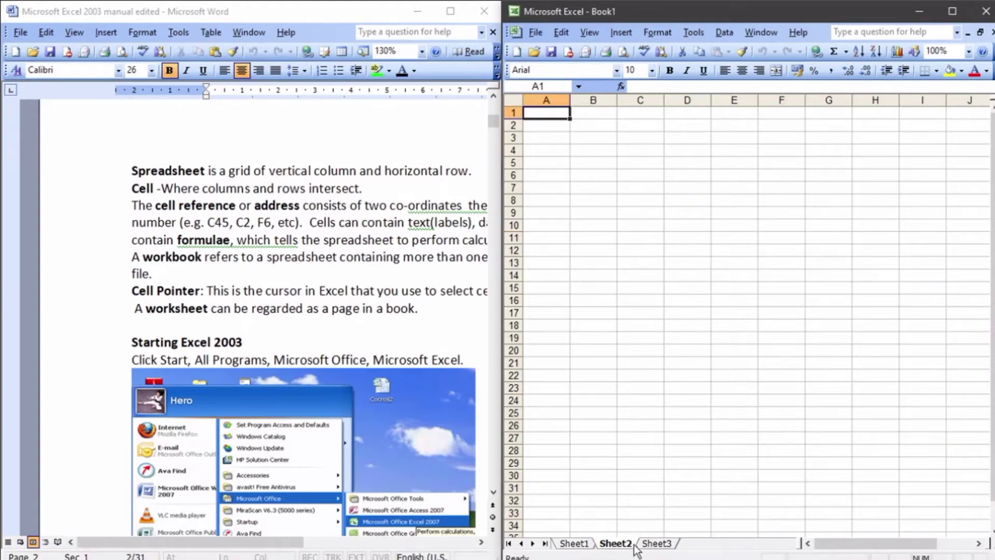
{"action": "left_click", "coordinate": [578, 545]}
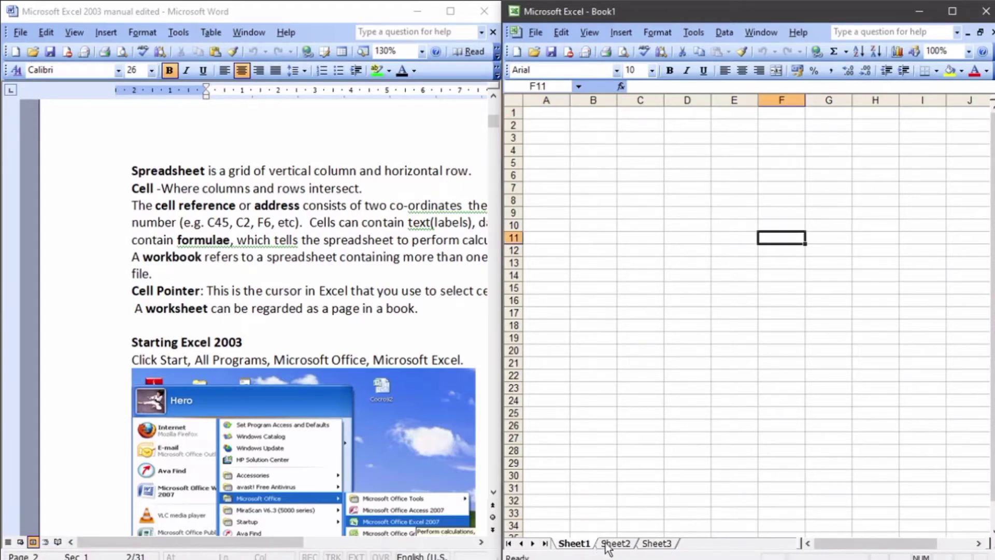
{"action": "left_click", "coordinate": [615, 545]}
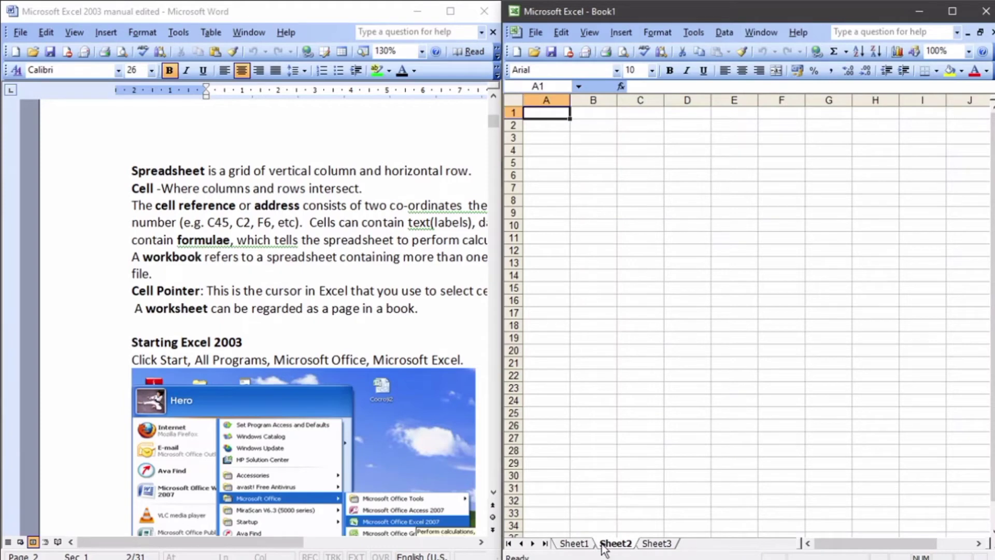
{"action": "left_click", "coordinate": [579, 545]}
{"action": "left_click", "coordinate": [613, 545]}
{"action": "left_click", "coordinate": [654, 544]}
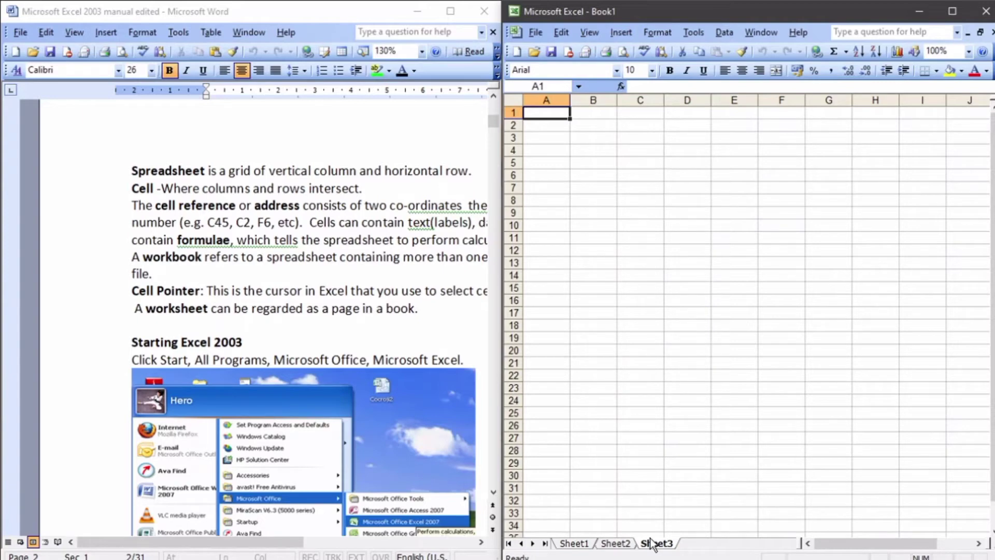
Move the cell pointer on Sheet3 to B12, E9 and D8
{"action": "left_click", "coordinate": [609, 251]}
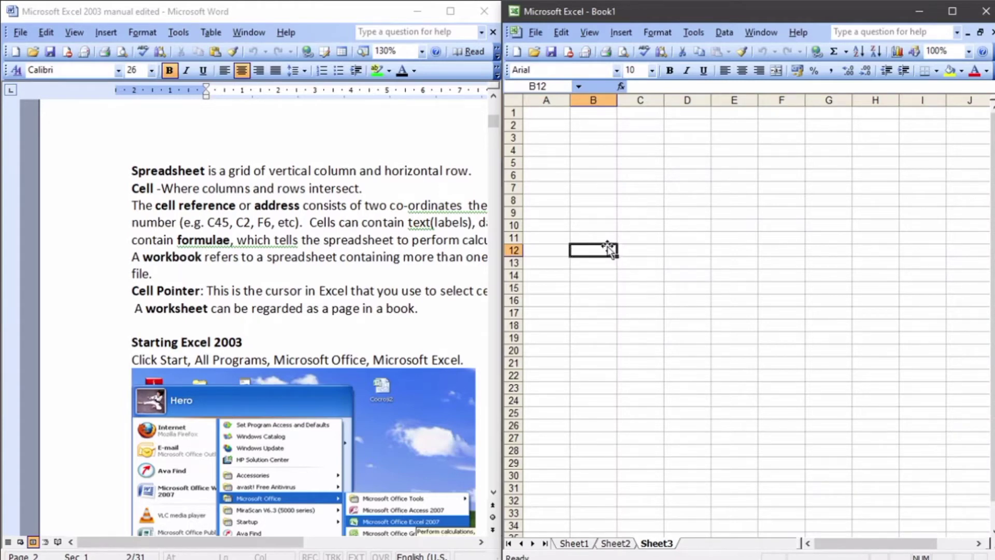
{"action": "left_click", "coordinate": [718, 210]}
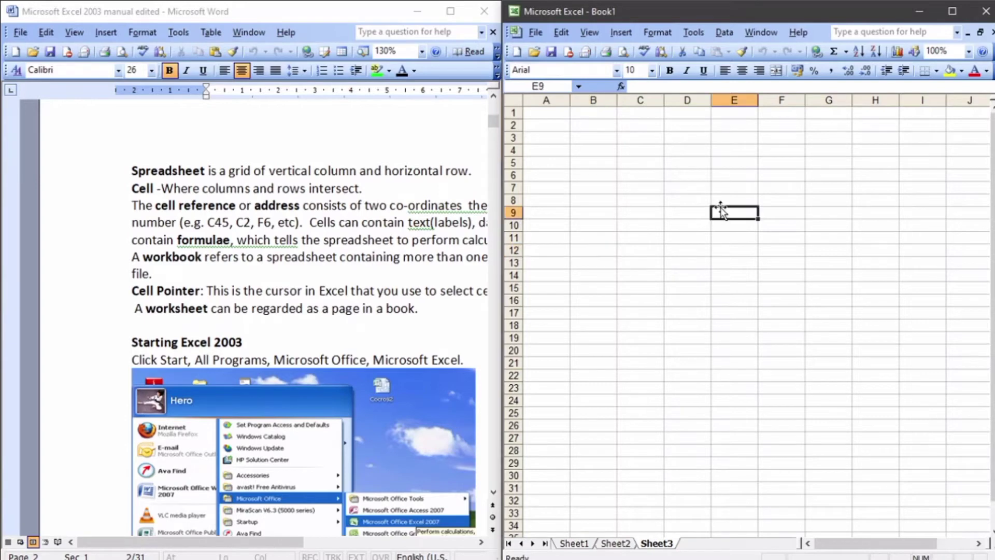
{"action": "left_click", "coordinate": [676, 201]}
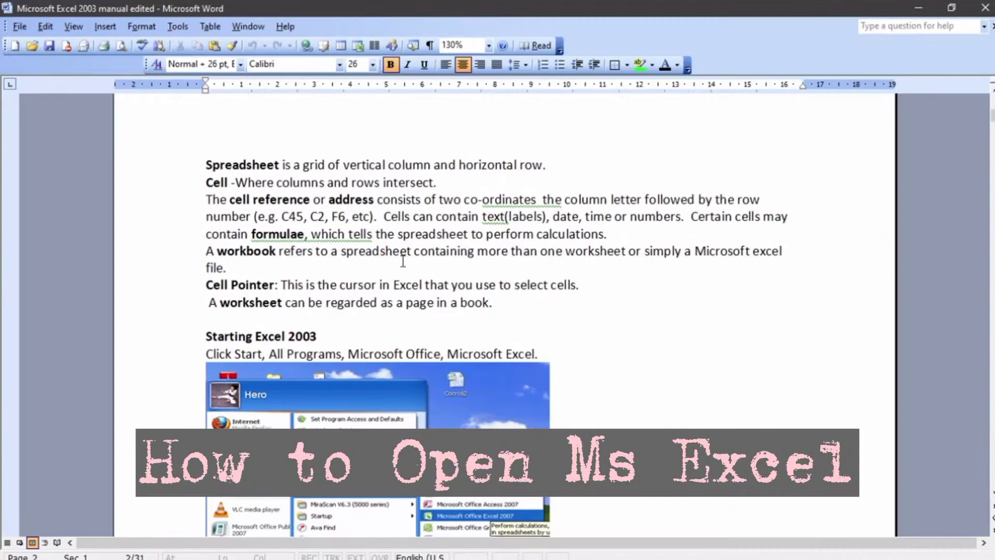
Search the computer's programs for "ex" and launch Microsoft Office Excel 2003
{"action": "scroll", "coordinate": [393, 275], "scroll_direction": "down", "scroll_amount": 5}
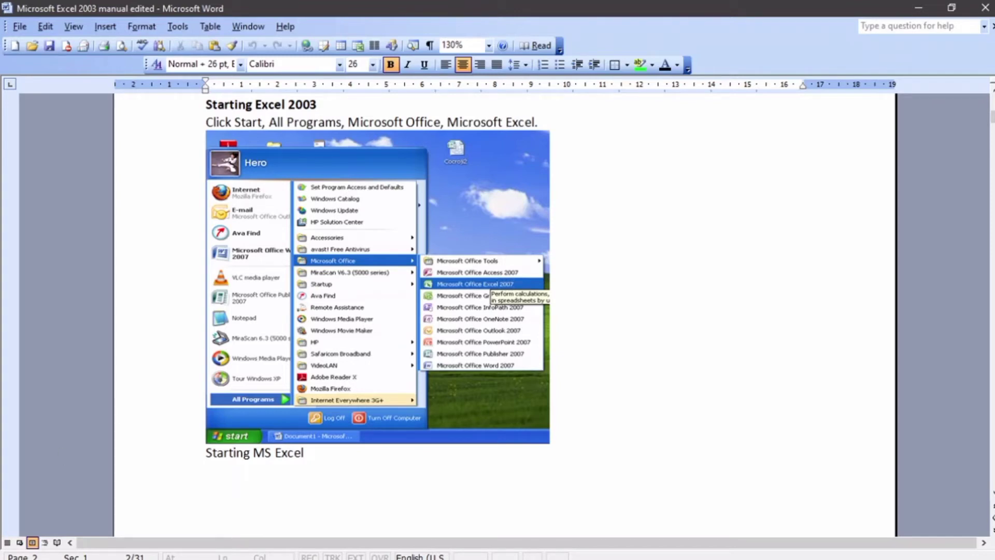
{"action": "left_click", "coordinate": [13, 555]}
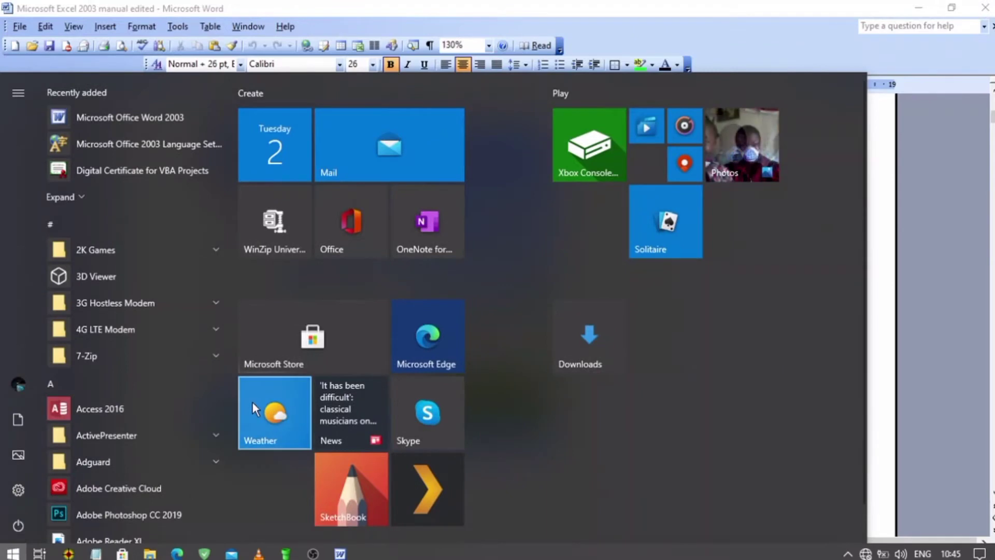
{"action": "type", "text": "ex"}
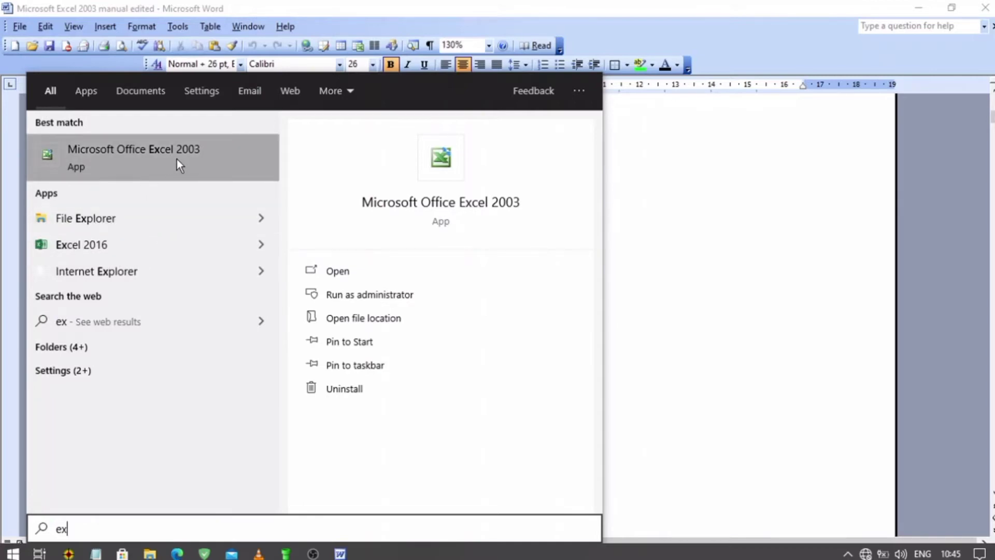
{"action": "left_click", "coordinate": [151, 165]}
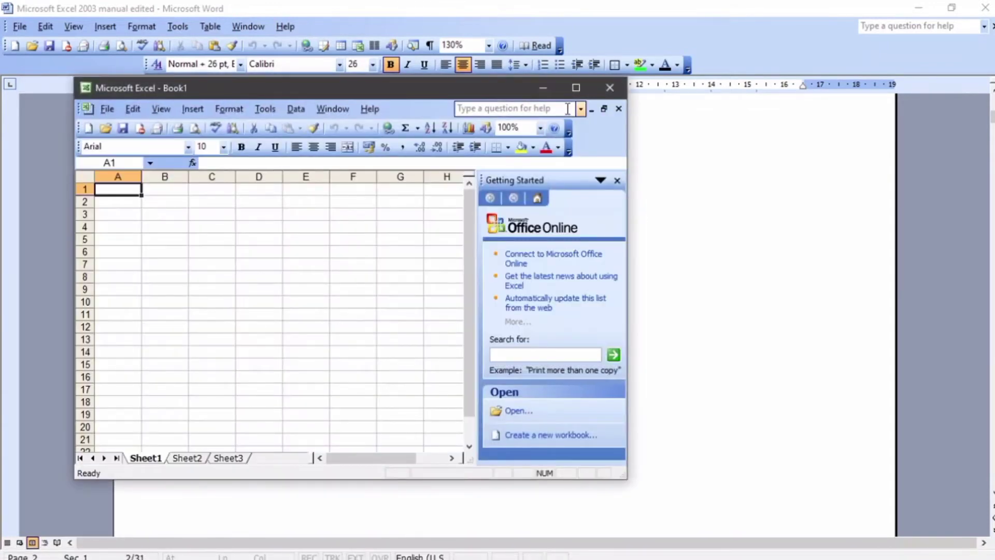
Maximize the new Excel window and close the Getting Started pane
{"action": "left_click", "coordinate": [573, 89]}
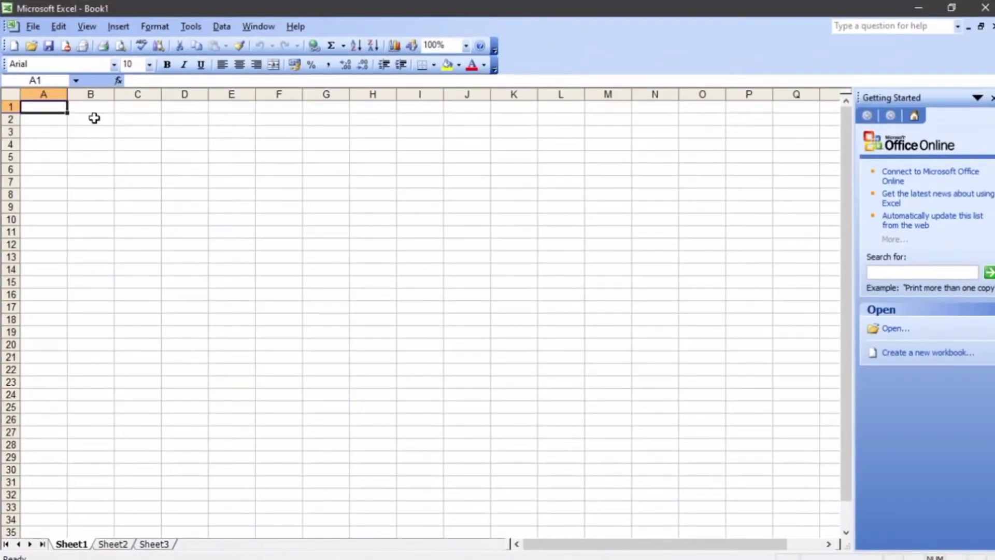
{"action": "left_click", "coordinate": [991, 98]}
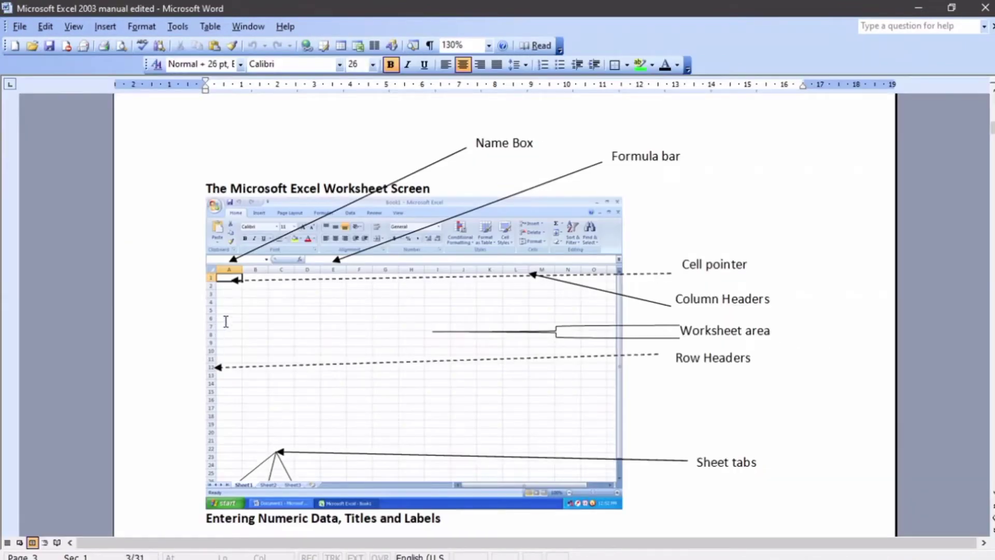
Switch to the Word manual and examine the labelled diagram of the Microsoft Excel worksheet screen
{"action": "scroll", "coordinate": [292, 325], "scroll_direction": "up", "scroll_amount": 1}
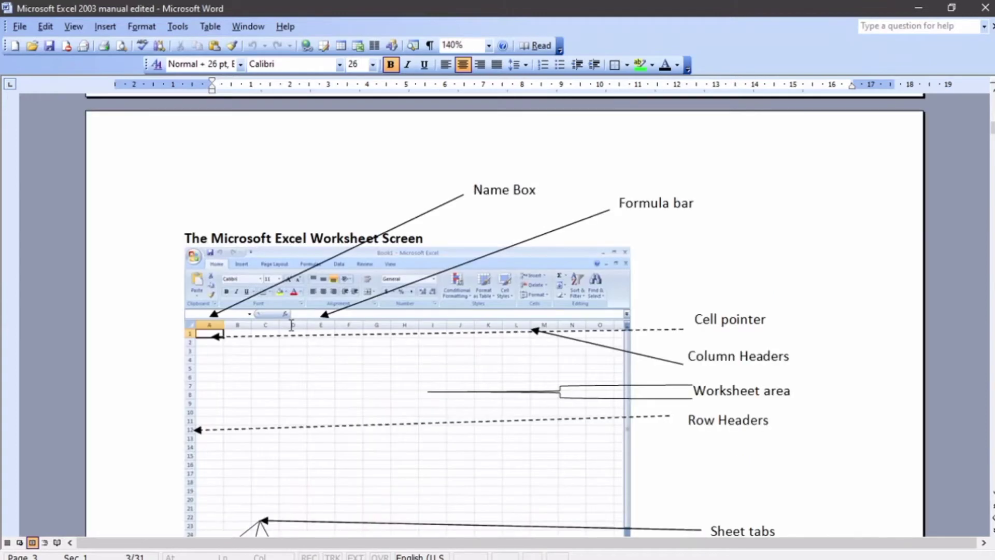
{"action": "scroll", "coordinate": [291, 325], "scroll_direction": "down", "scroll_amount": 1}
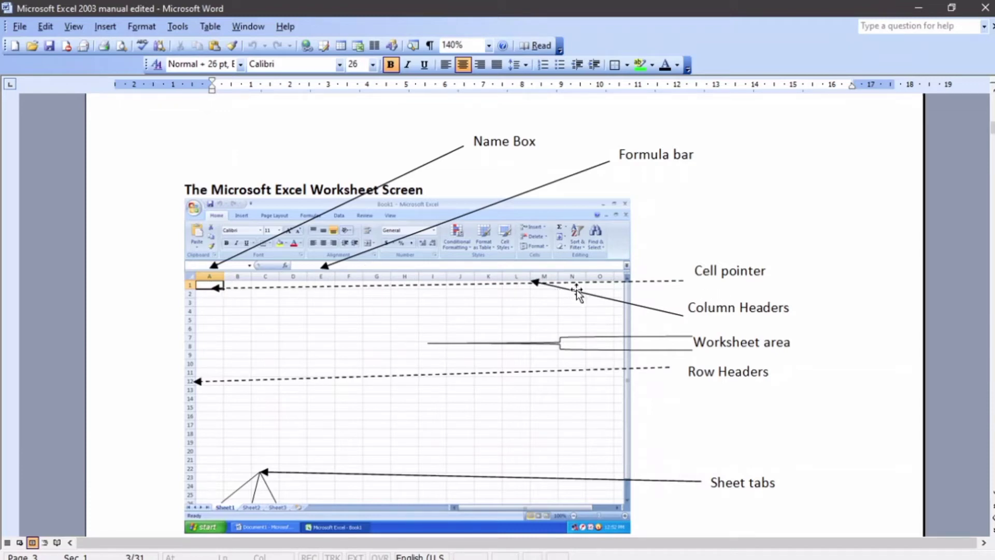
{"action": "left_click", "coordinate": [226, 316]}
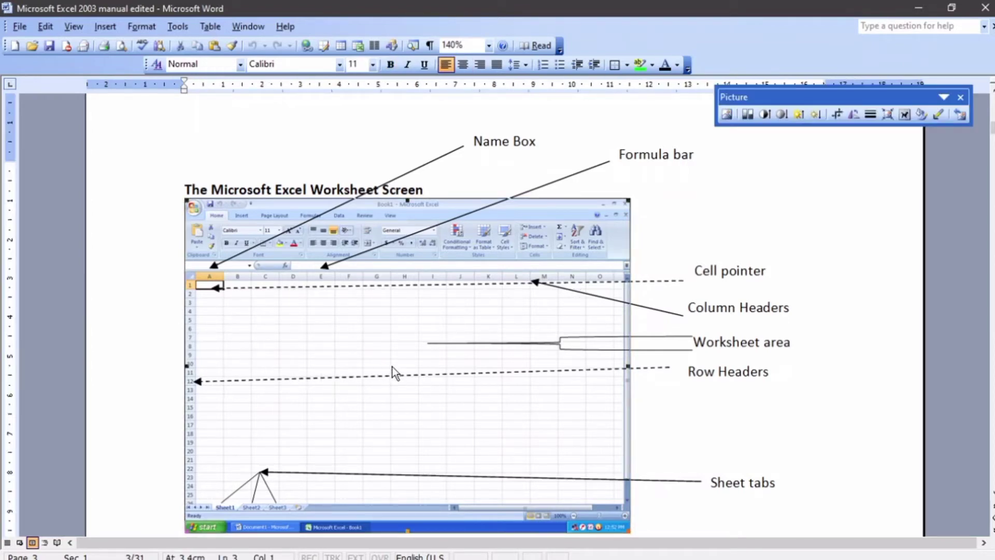
{"action": "scroll", "coordinate": [493, 359], "scroll_direction": "down", "scroll_amount": 2}
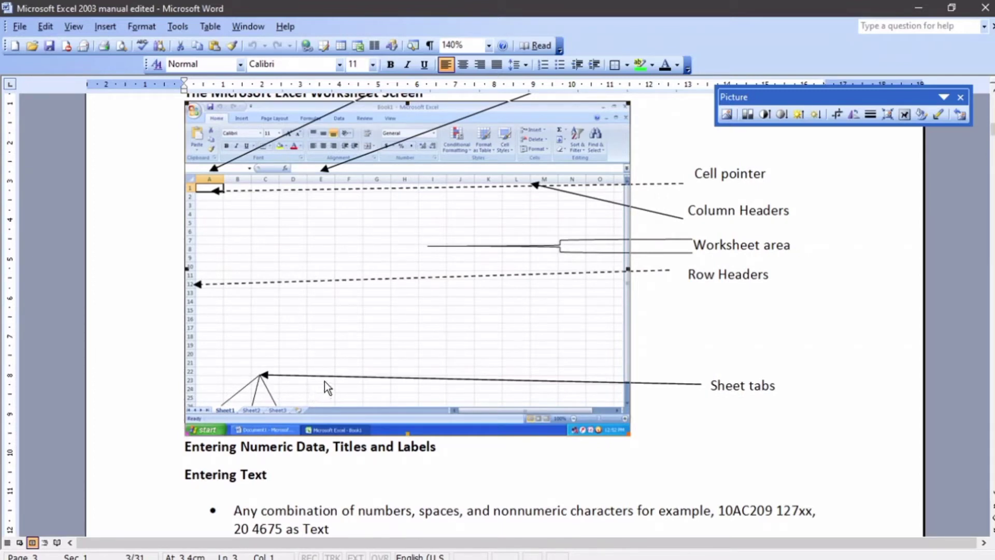
{"action": "scroll", "coordinate": [325, 388], "scroll_direction": "up", "scroll_amount": 2}
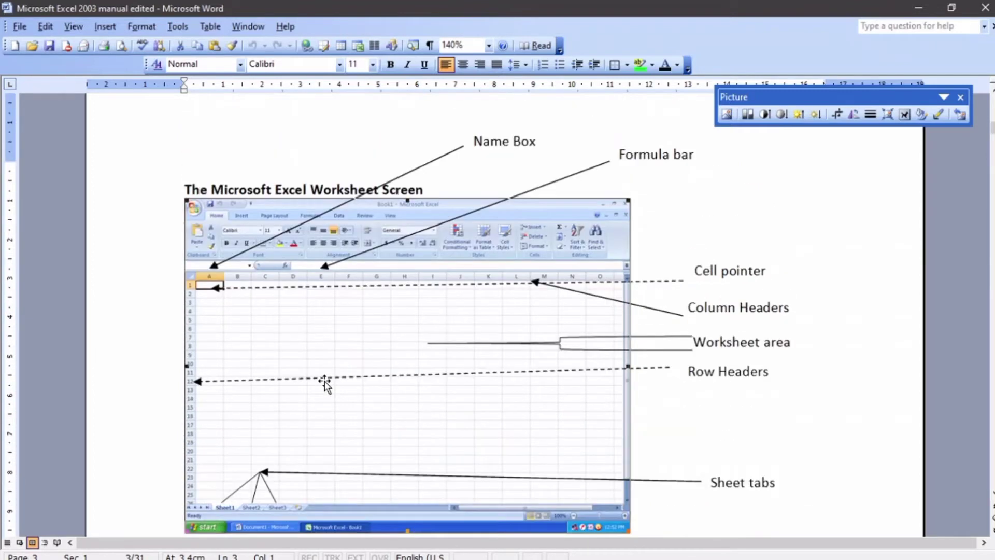
{"action": "scroll", "coordinate": [325, 382], "scroll_direction": "down", "scroll_amount": 3}
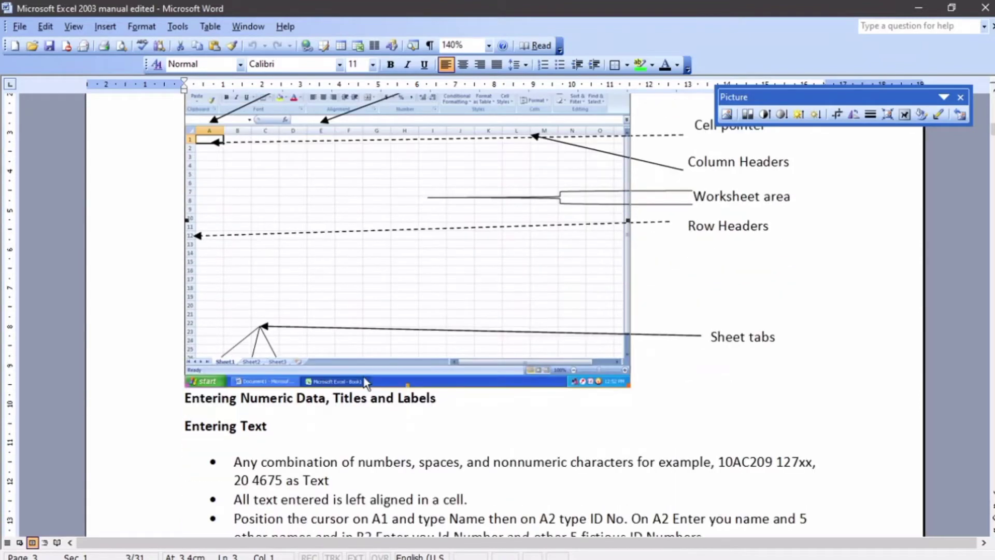
Read the manual's sections on entering text, numbers, dates and formulae, continuing to the series that Excel can fill
{"action": "scroll", "coordinate": [244, 355], "scroll_direction": "down", "scroll_amount": 3}
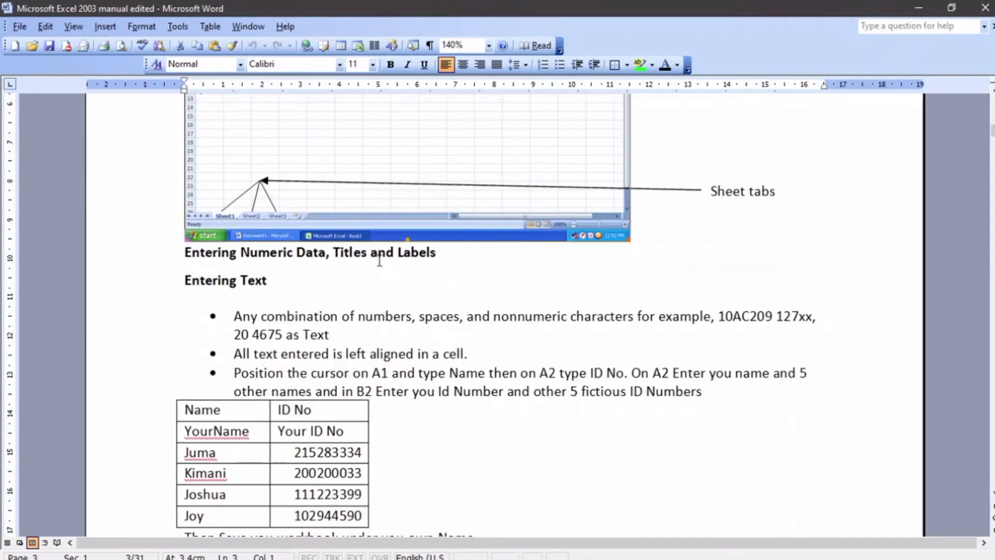
{"action": "scroll", "coordinate": [197, 273], "scroll_direction": "down", "scroll_amount": 2}
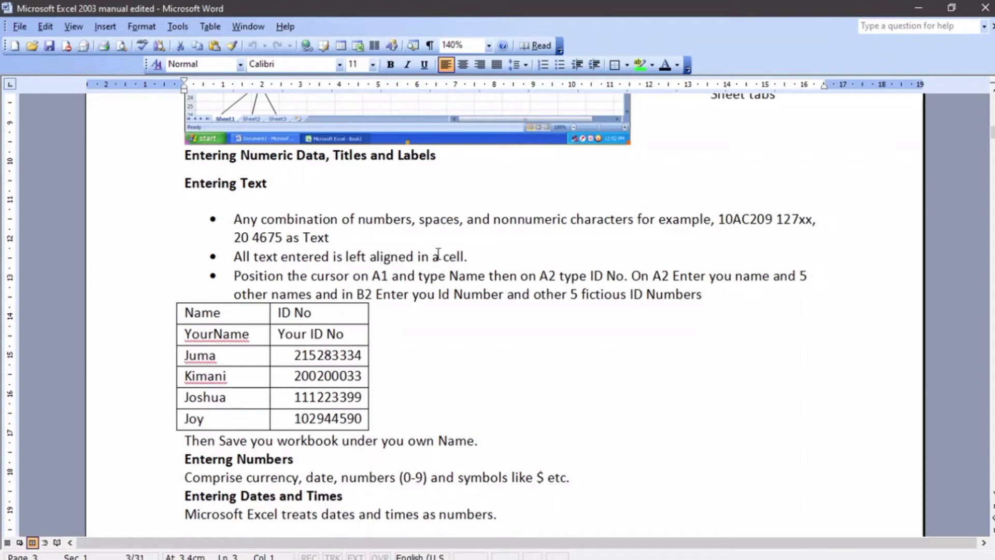
{"action": "scroll", "coordinate": [250, 271], "scroll_direction": "down", "scroll_amount": 3}
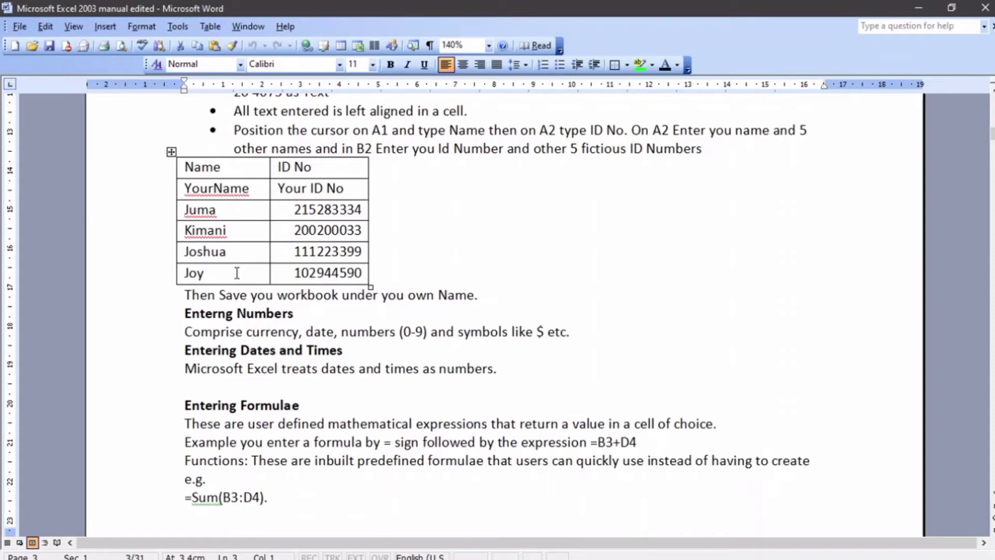
{"action": "scroll", "coordinate": [237, 273], "scroll_direction": "down", "scroll_amount": 3}
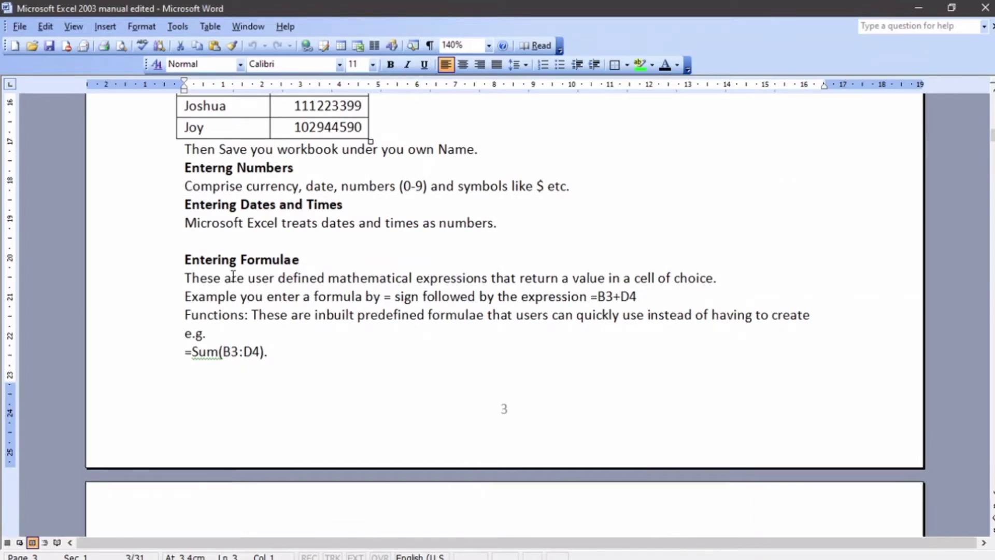
{"action": "scroll", "coordinate": [232, 352], "scroll_direction": "down", "scroll_amount": 6}
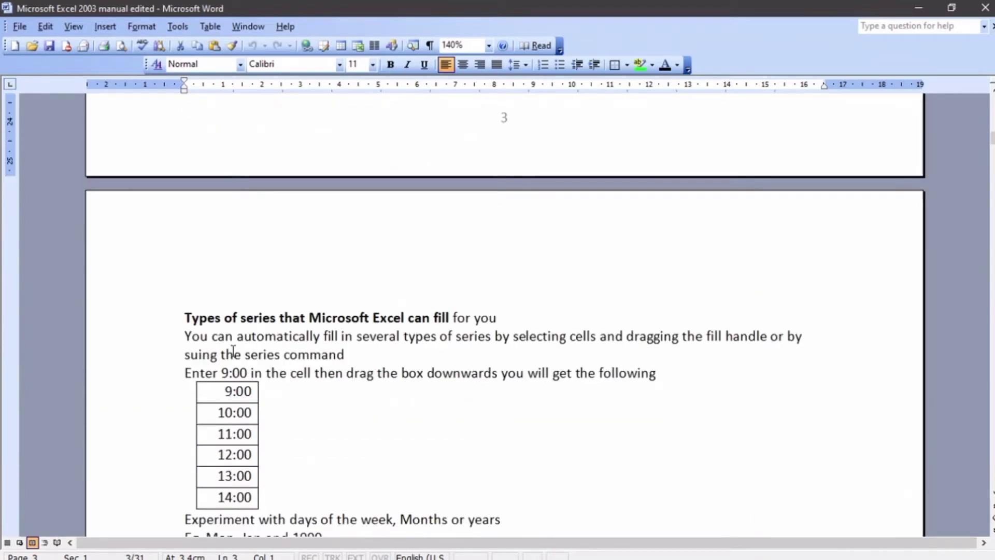
Switch to the blank Excel workbook and enter Day 1 in cell A1
{"action": "scroll", "coordinate": [233, 353], "scroll_direction": "down", "scroll_amount": 6}
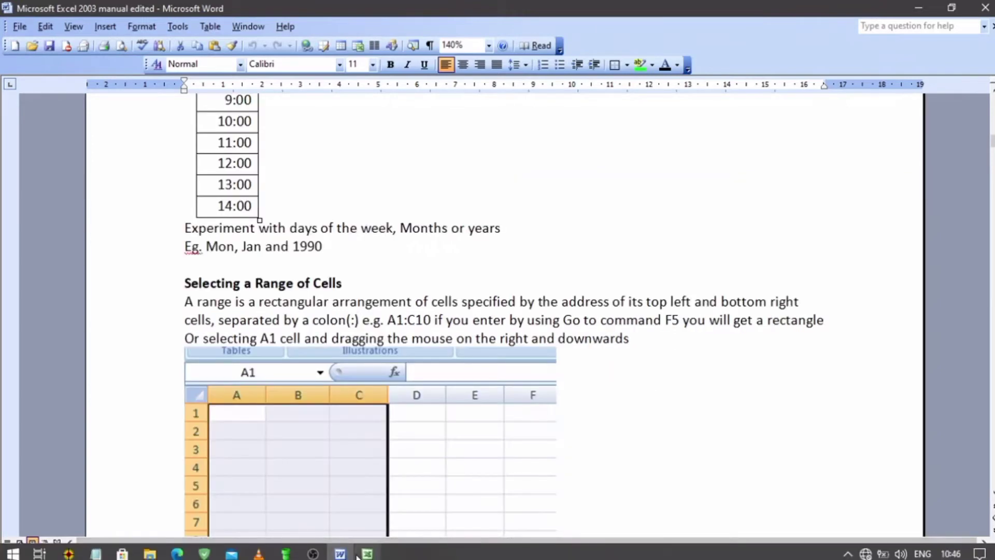
{"action": "left_click", "coordinate": [368, 550]}
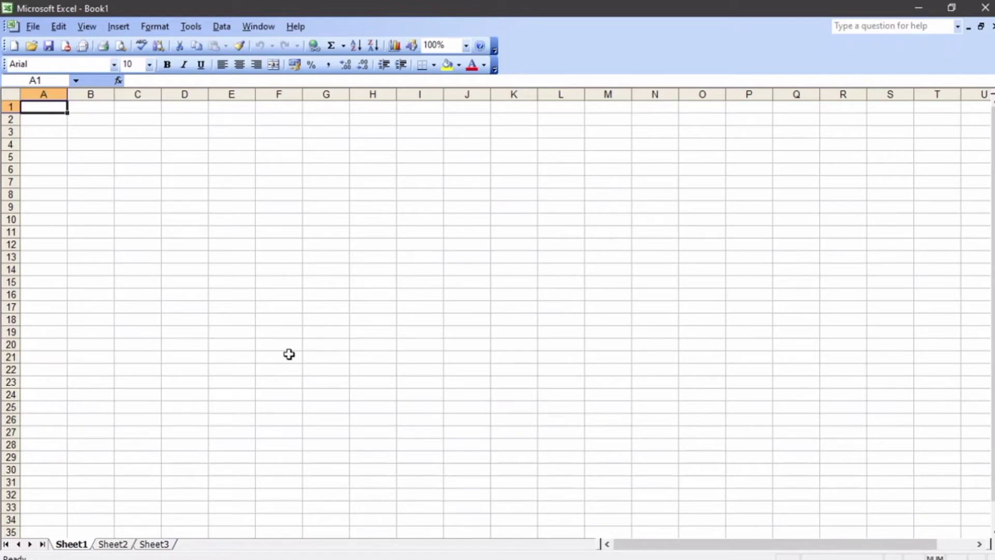
{"action": "type", "text": "D"}
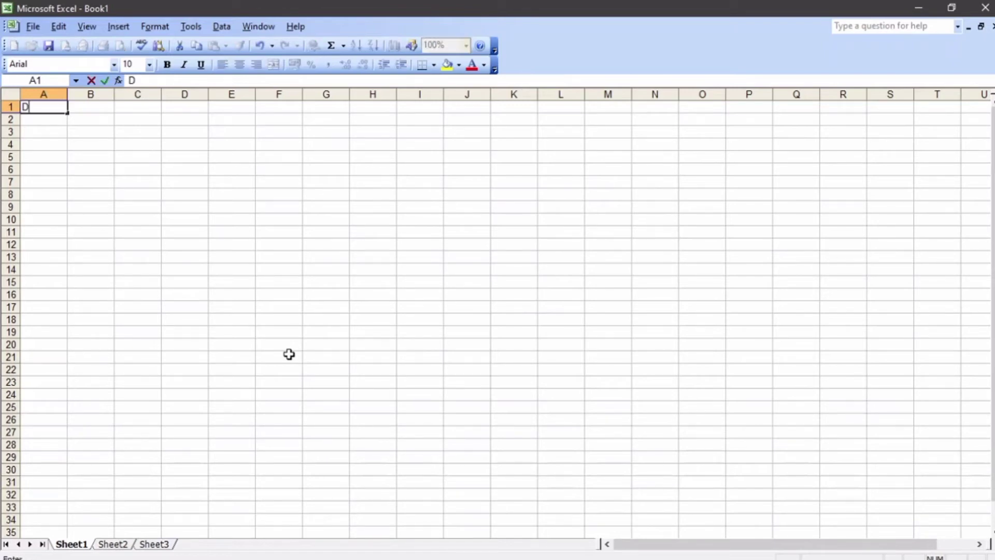
{"action": "type", "text": "ay 1"}
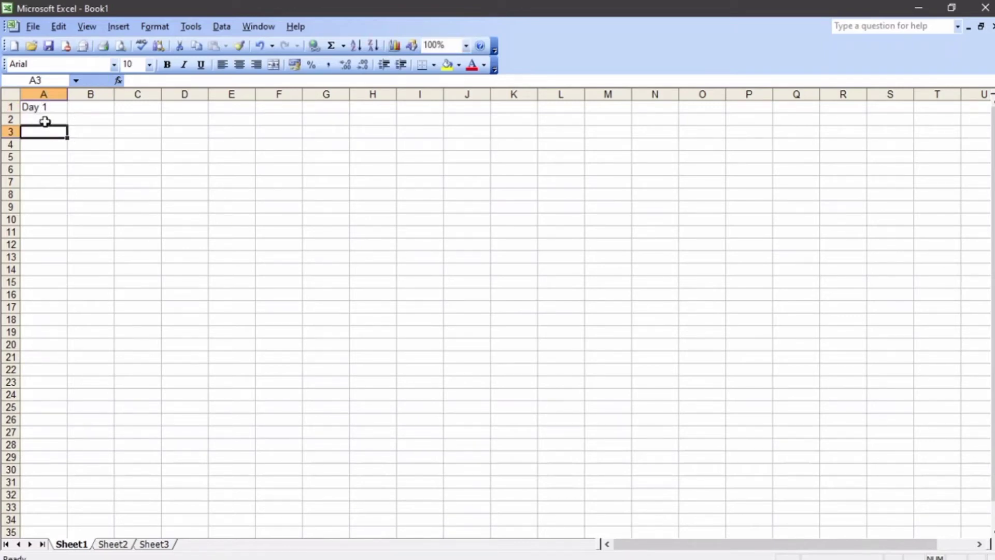
{"action": "left_click", "coordinate": [44, 129]}
{"action": "left_click", "coordinate": [47, 110]}
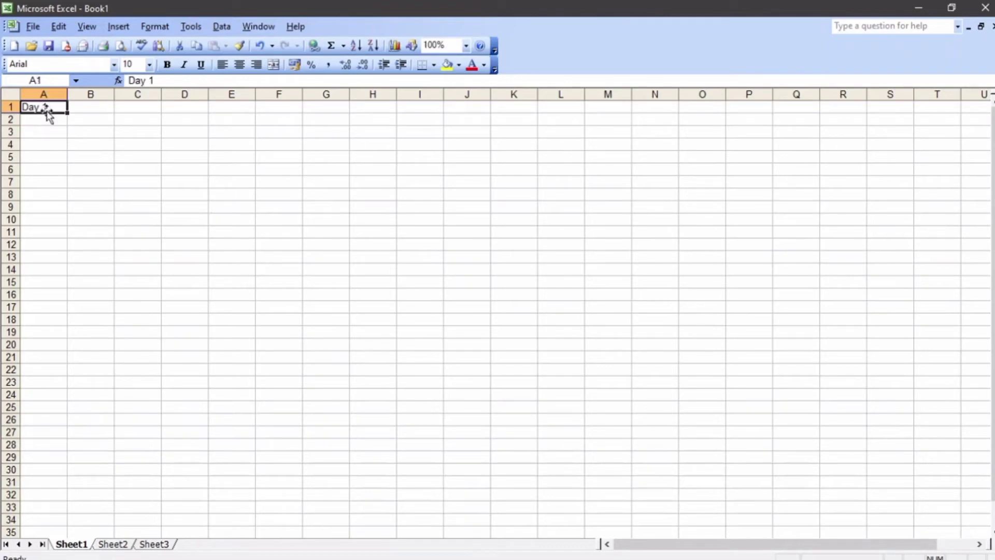
Enter the number 12 in cell B1, beside the Day 1 label
{"action": "left_click", "coordinate": [106, 110]}
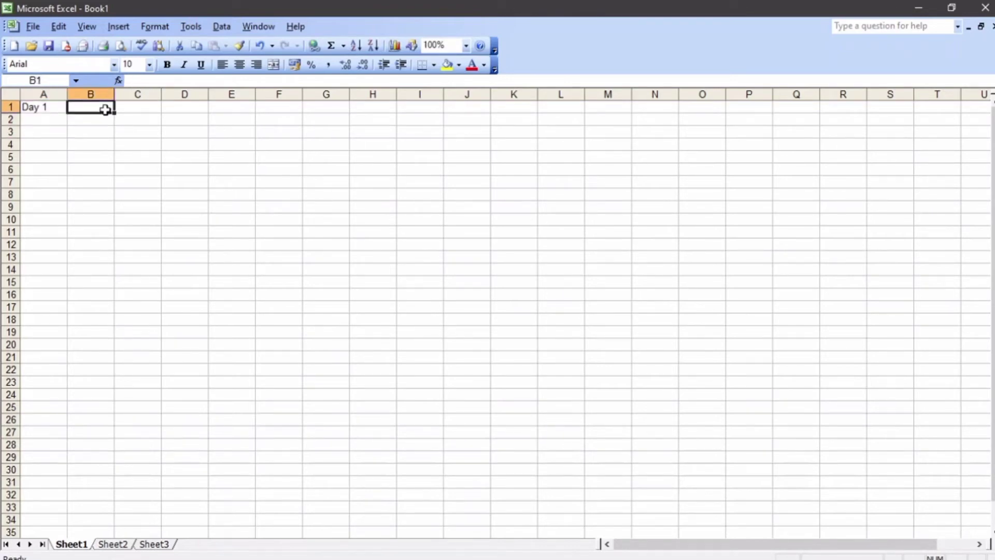
{"action": "type", "text": "12"}
{"action": "left_click", "coordinate": [93, 131]}
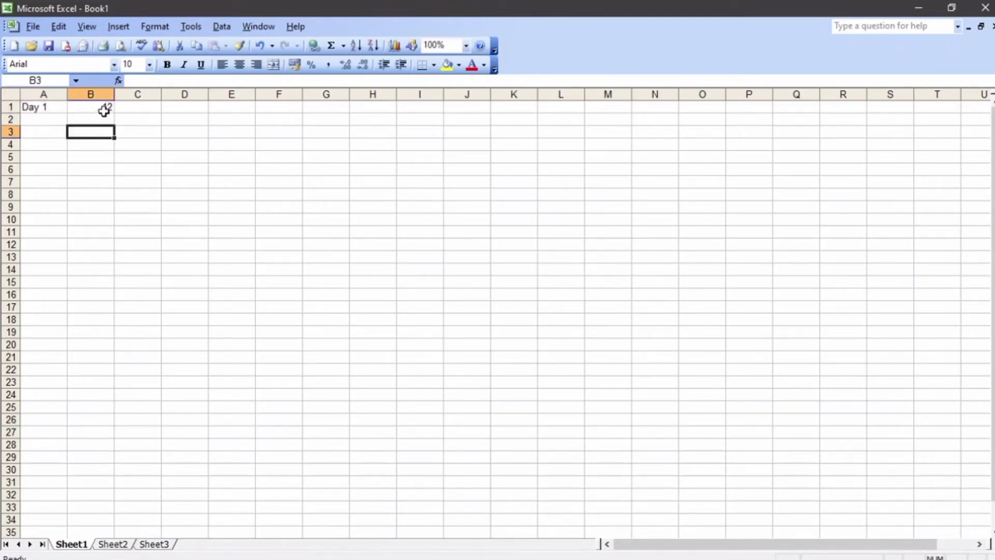
{"action": "left_click", "coordinate": [106, 109]}
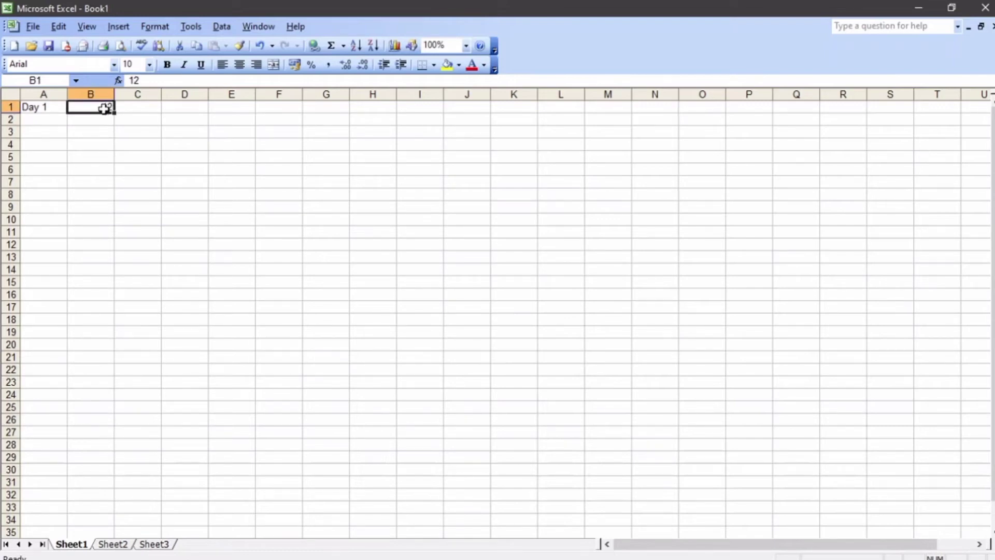
{"action": "left_click", "coordinate": [39, 110]}
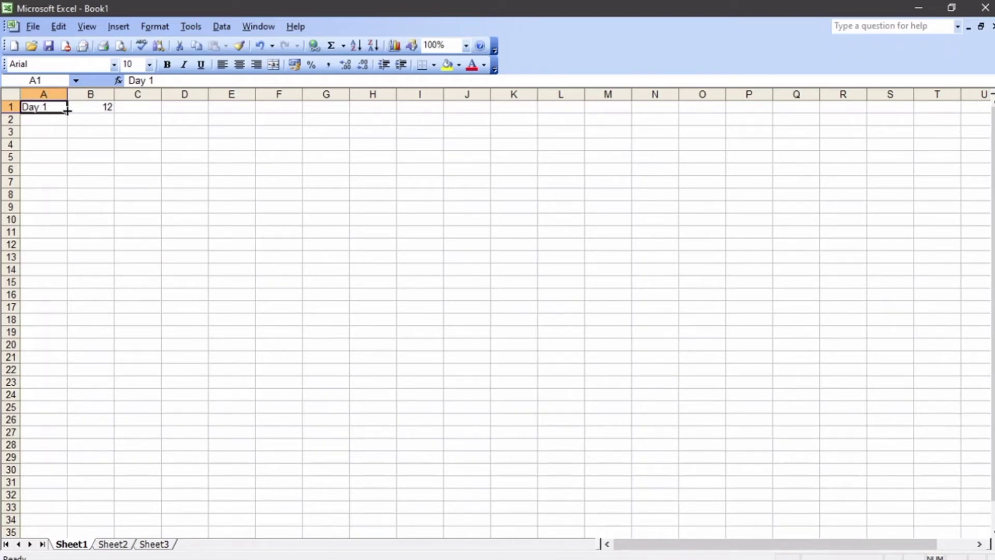
{"action": "left_click", "coordinate": [117, 128]}
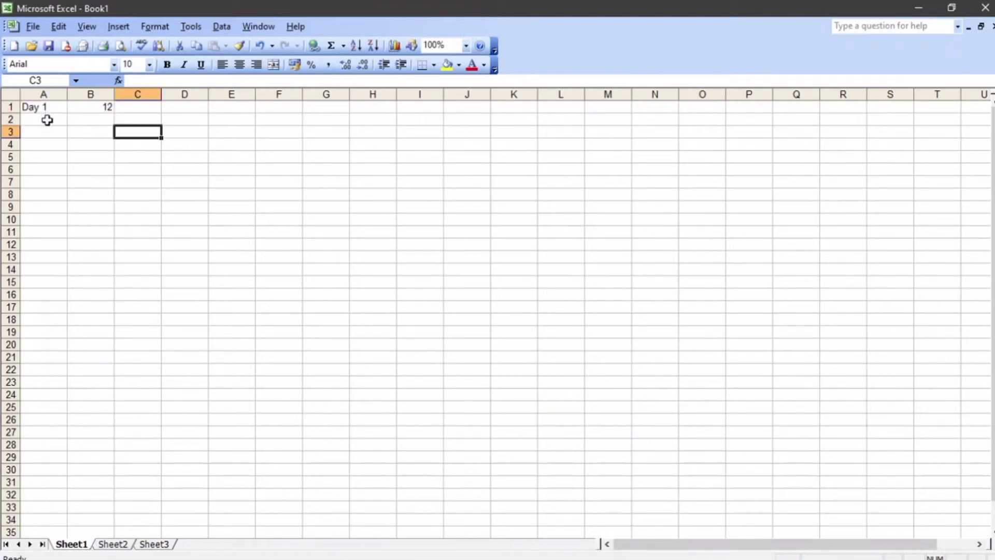
Enter Day 2 in cell A2 and fill the day series from A1:A2 down column A
{"action": "left_click", "coordinate": [47, 120]}
{"action": "type", "text": "Da"}
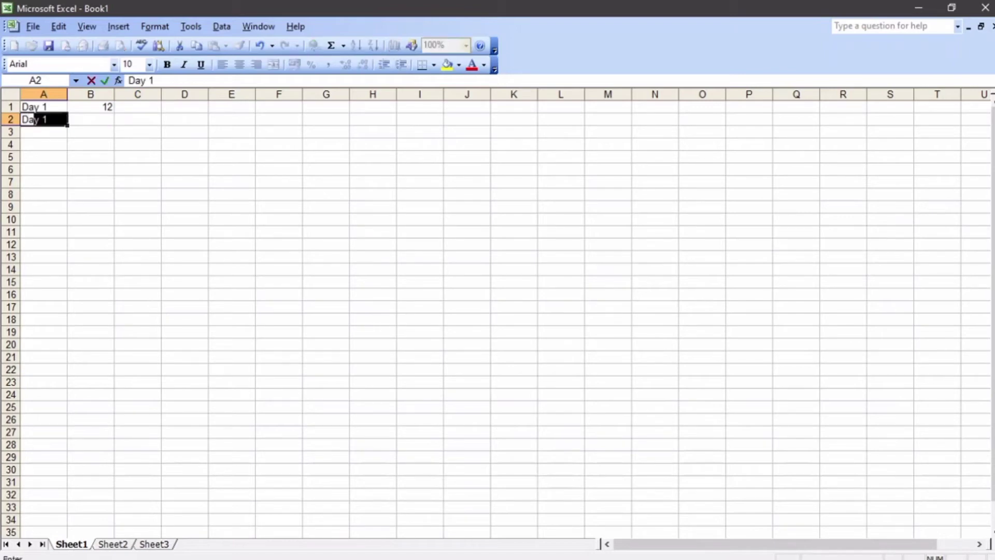
{"action": "type", "text": "y 2"}
{"action": "key", "text": "Return"}
{"action": "mouse_move", "coordinate": [49, 107]}
{"action": "left_mouse_down"}
{"action": "mouse_move", "coordinate": [42, 128]}
{"action": "mouse_move", "coordinate": [51, 123]}
{"action": "left_mouse_up"}
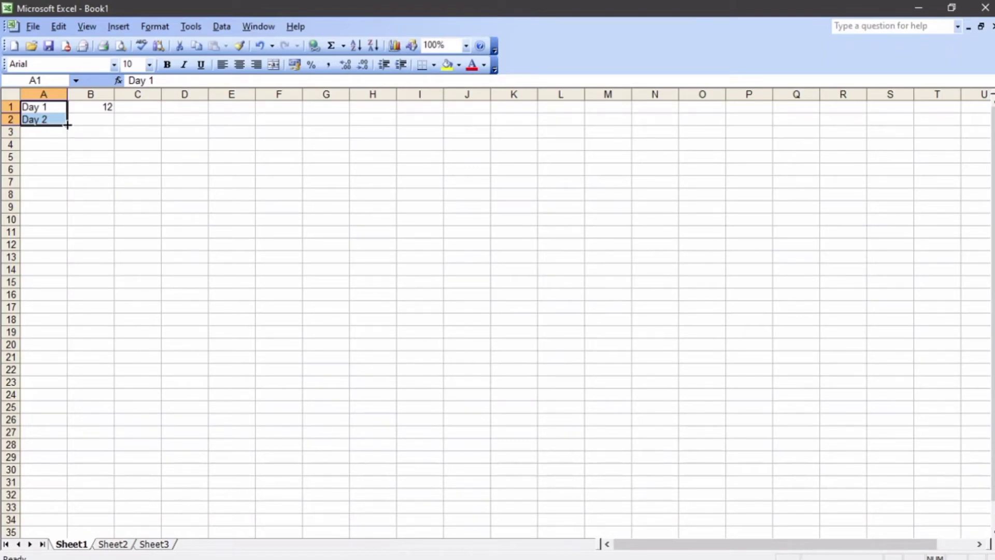
{"action": "left_click_drag", "start_coordinate": [68, 125], "coordinate": [61, 370]}
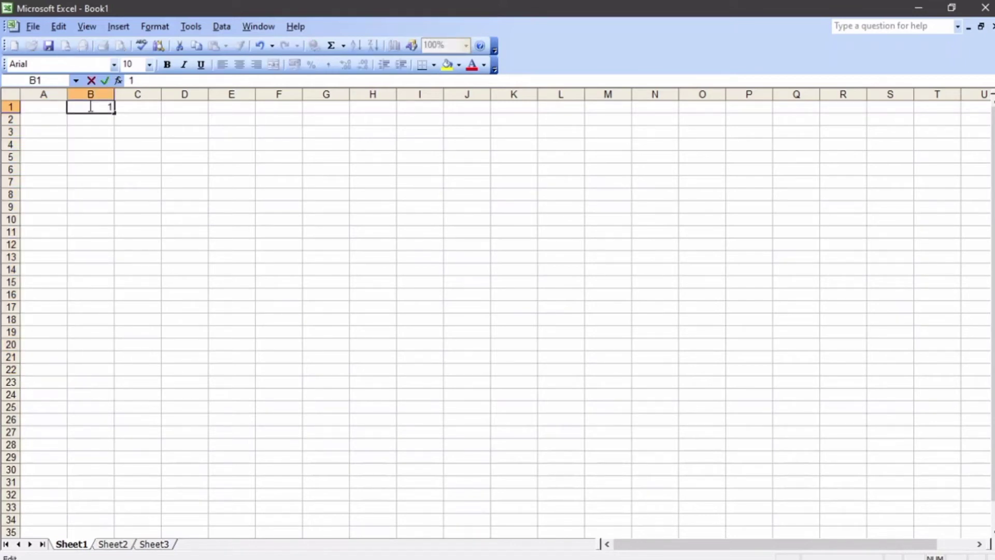
Fill B1:B12 with a number series starting from 1 and 2, and clear the range
{"action": "left_click", "coordinate": [93, 121]}
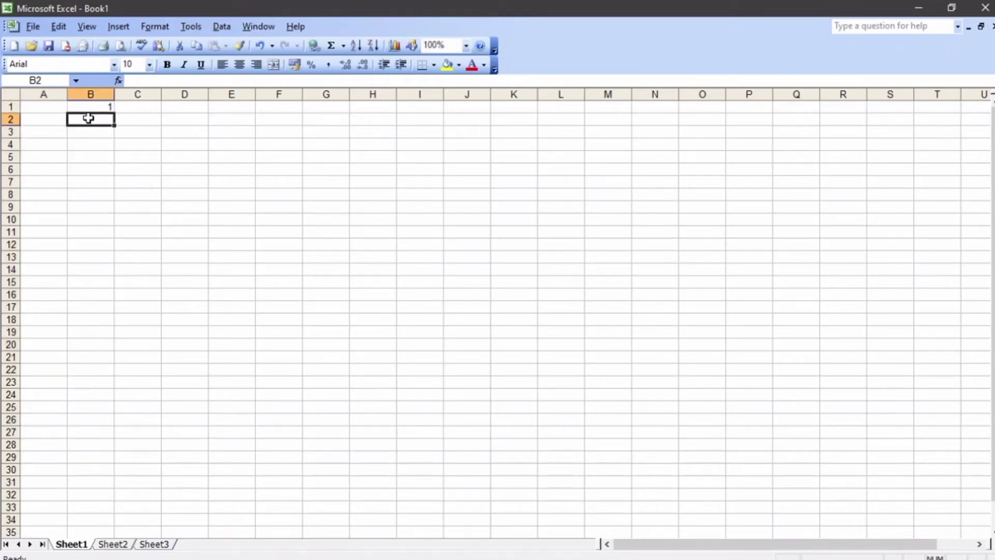
{"action": "type", "text": "2"}
{"action": "left_click", "coordinate": [98, 132]}
{"action": "left_click_drag", "start_coordinate": [107, 108], "coordinate": [110, 255]}
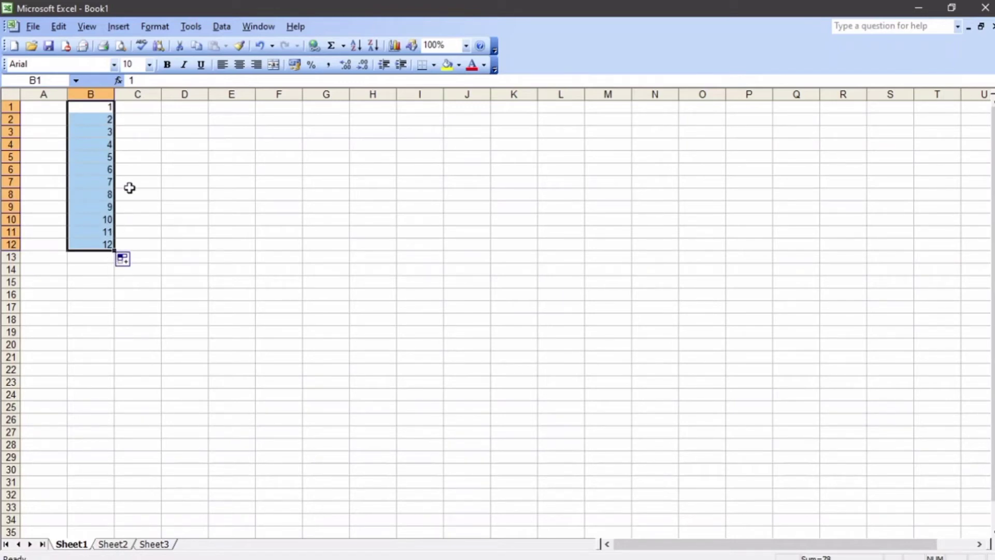
{"action": "key", "text": "Delete"}
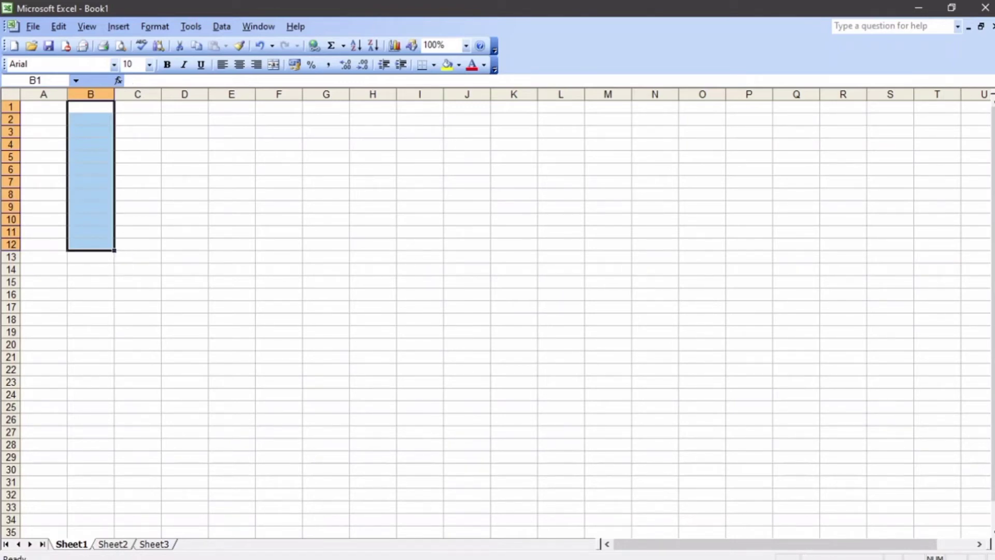
Check the Word manual's section on the types of series Excel can fill and return to the Excel workbook
{"action": "left_click", "coordinate": [340, 555]}
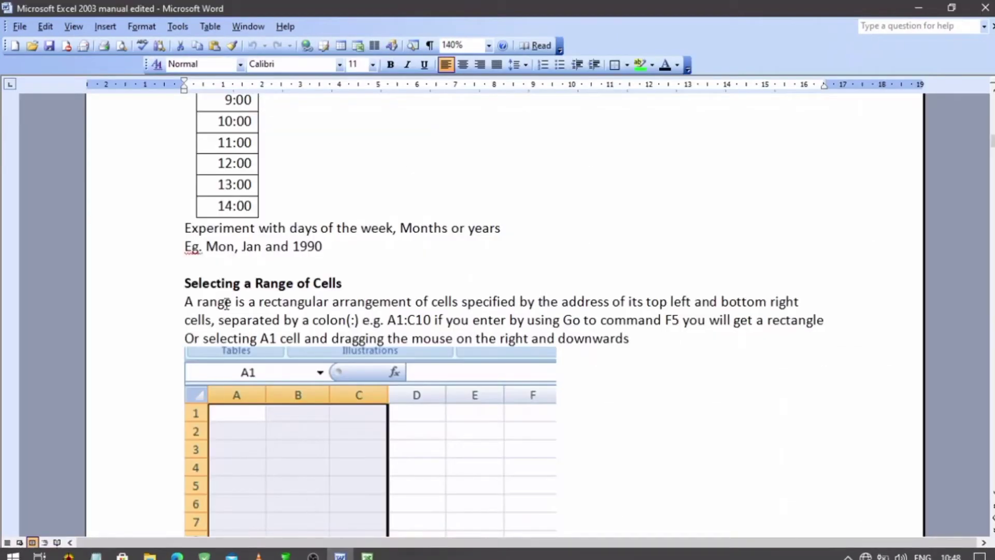
{"action": "scroll", "coordinate": [227, 303], "scroll_direction": "up", "scroll_amount": 4}
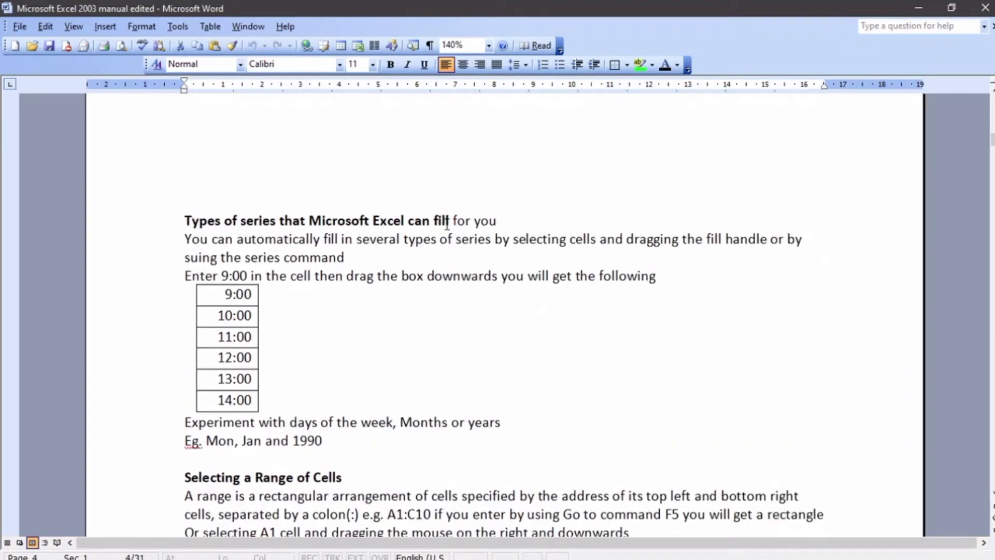
{"action": "left_click", "coordinate": [364, 554]}
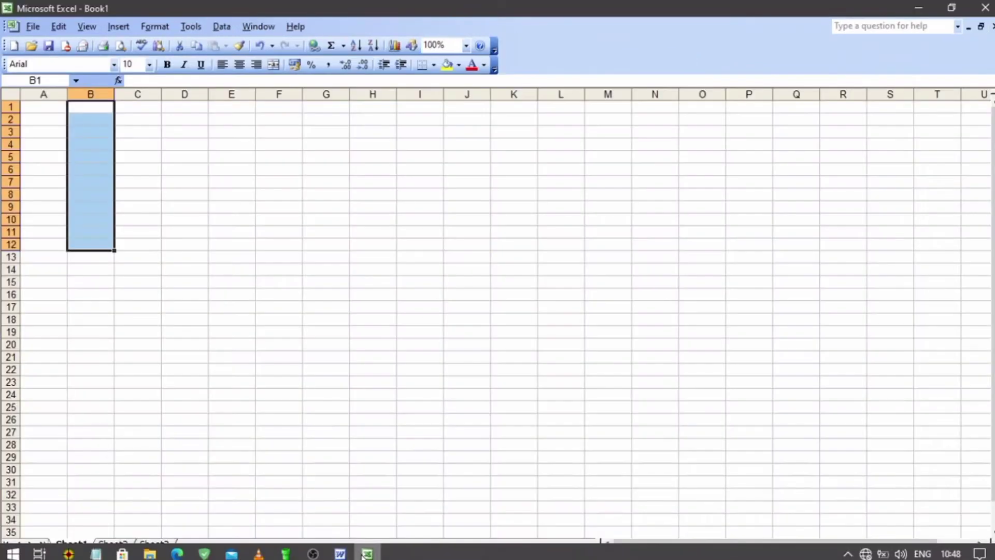
Enter Monday in B1 and Tuesday in B2, and fill the weekday series down column B
{"action": "left_click", "coordinate": [104, 119]}
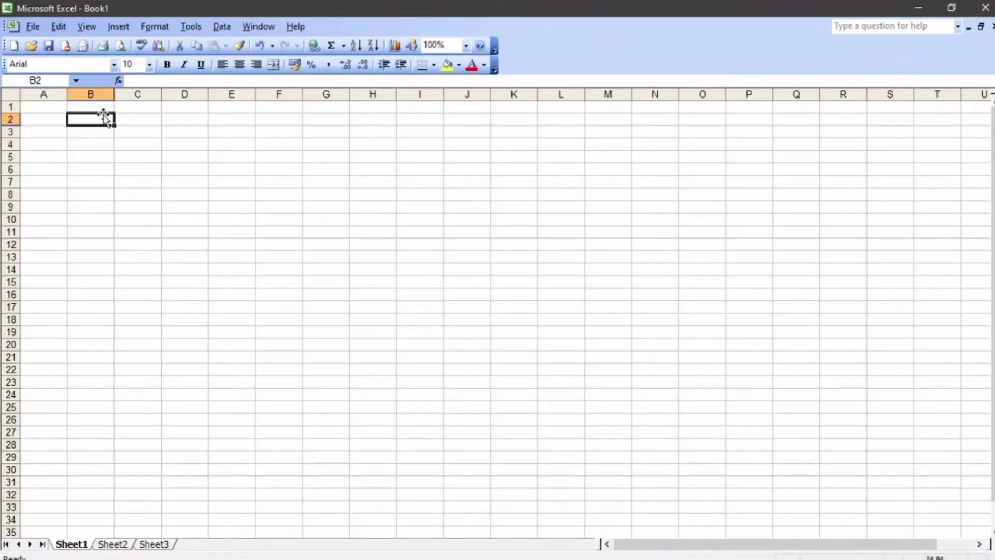
{"action": "left_click", "coordinate": [102, 107]}
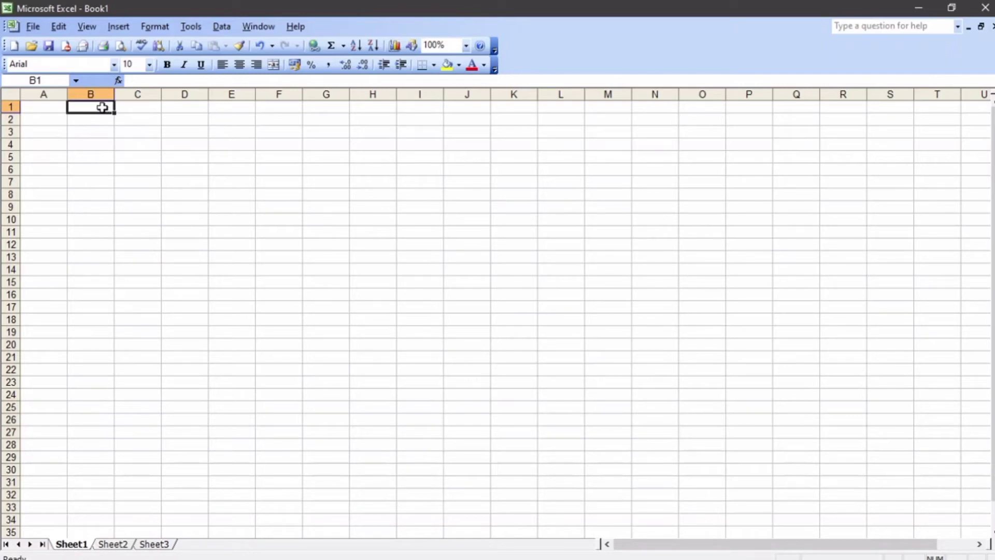
{"action": "type", "text": "Monda"}
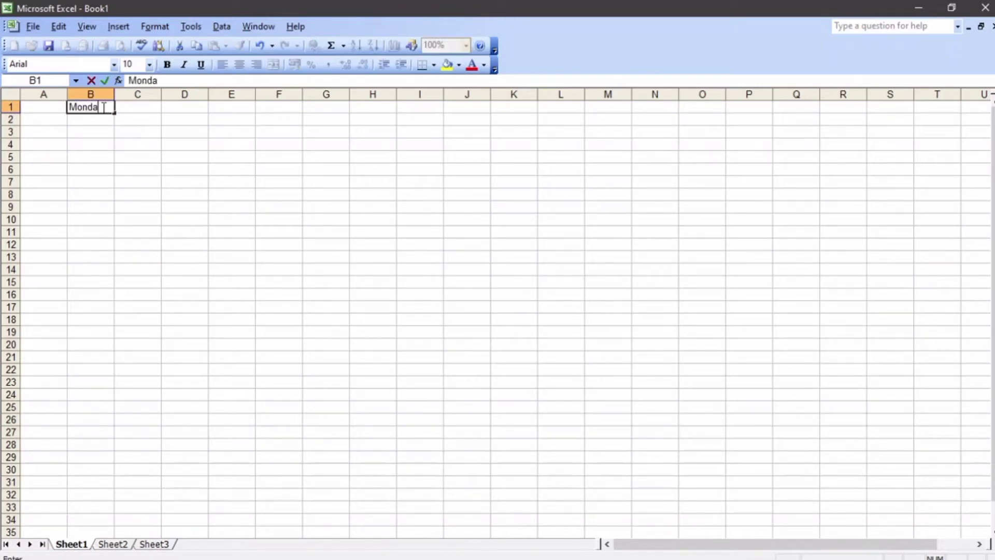
{"action": "type", "text": "y"}
{"action": "left_click", "coordinate": [92, 123]}
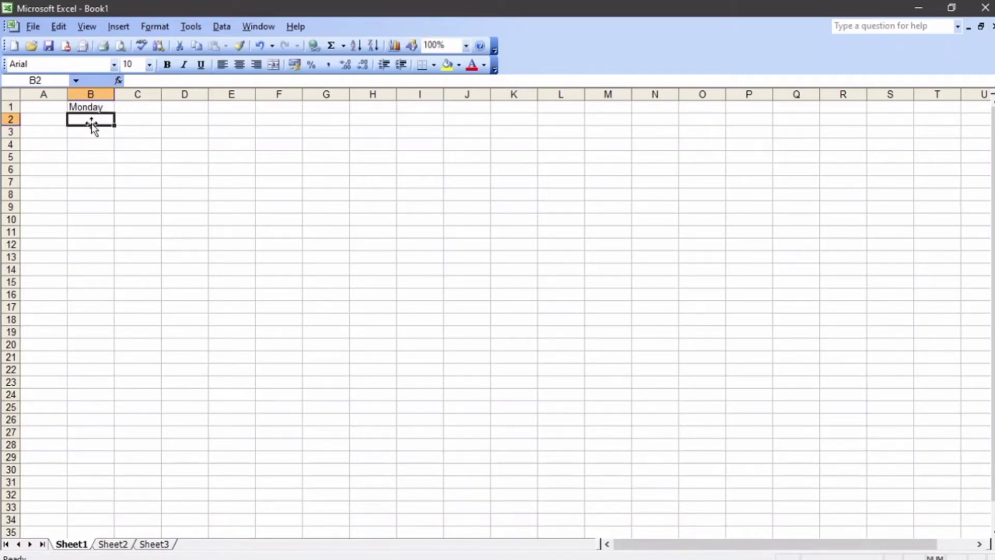
{"action": "type", "text": "T"}
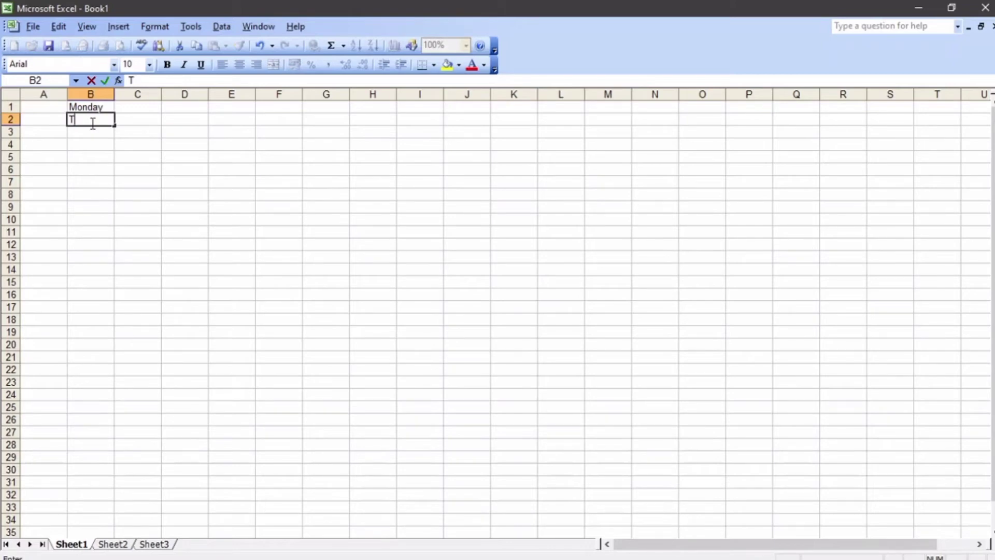
{"action": "type", "text": "uesday"}
{"action": "left_click", "coordinate": [91, 145]}
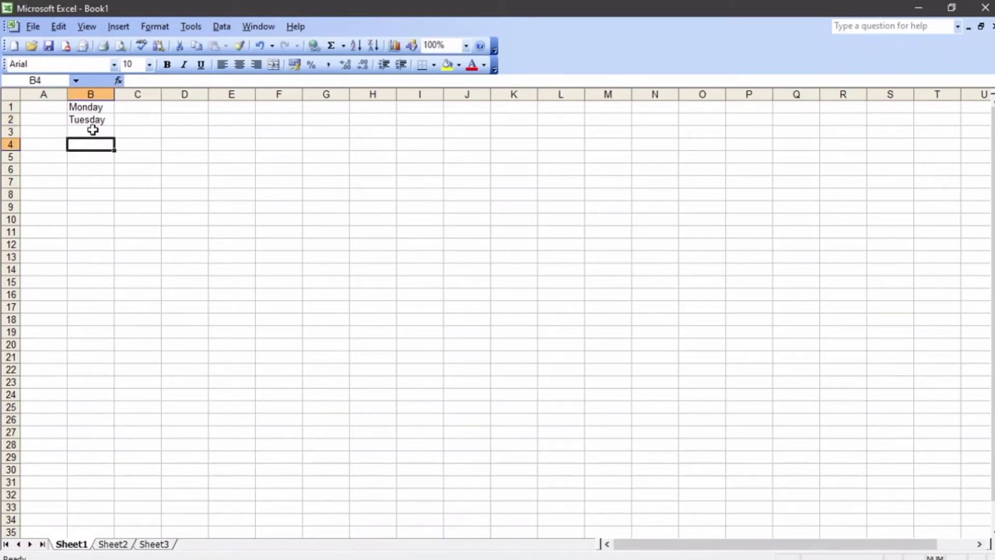
{"action": "left_click", "coordinate": [91, 122]}
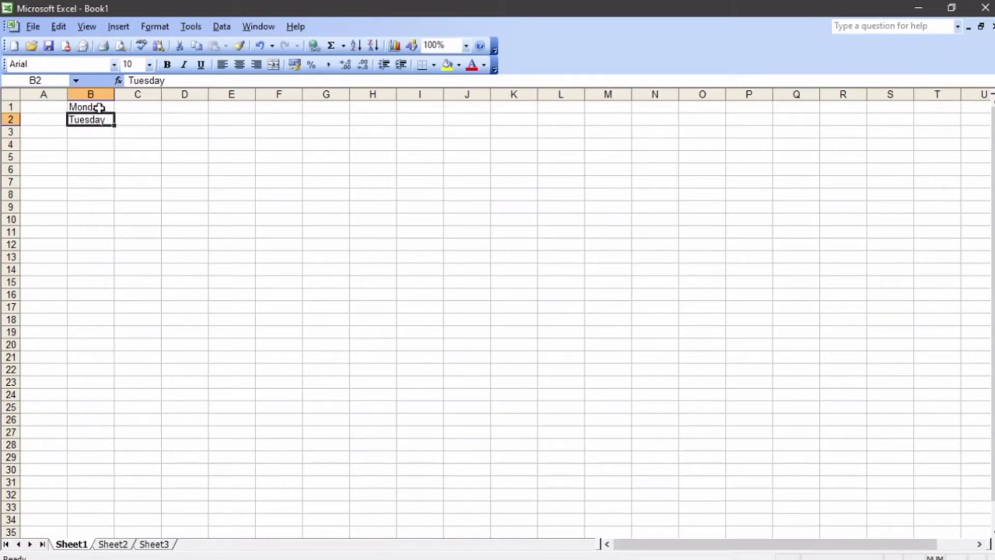
{"action": "left_click_drag", "start_coordinate": [99, 107], "coordinate": [122, 309]}
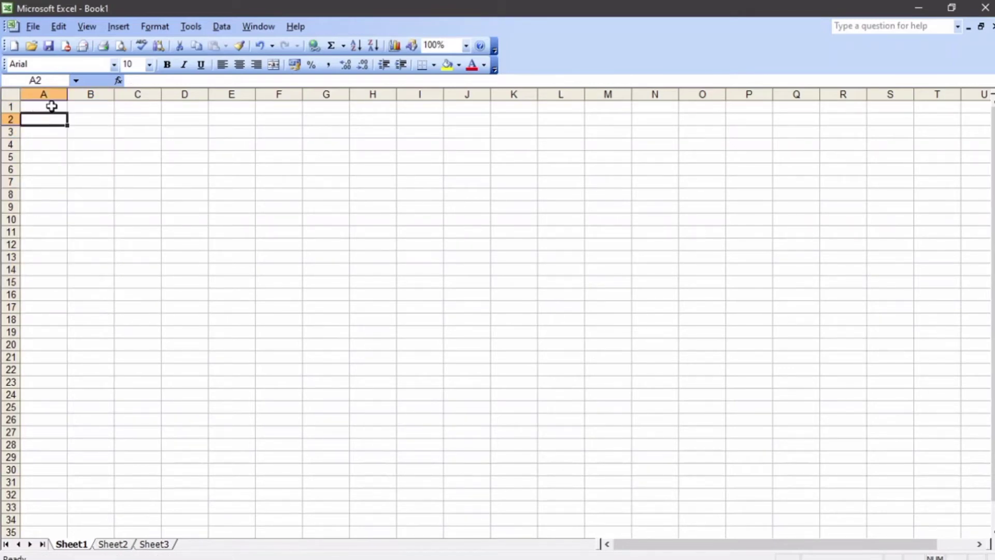
Enter the column headers Name in cell A1 and Marks in cell B1
{"action": "left_click", "coordinate": [51, 106]}
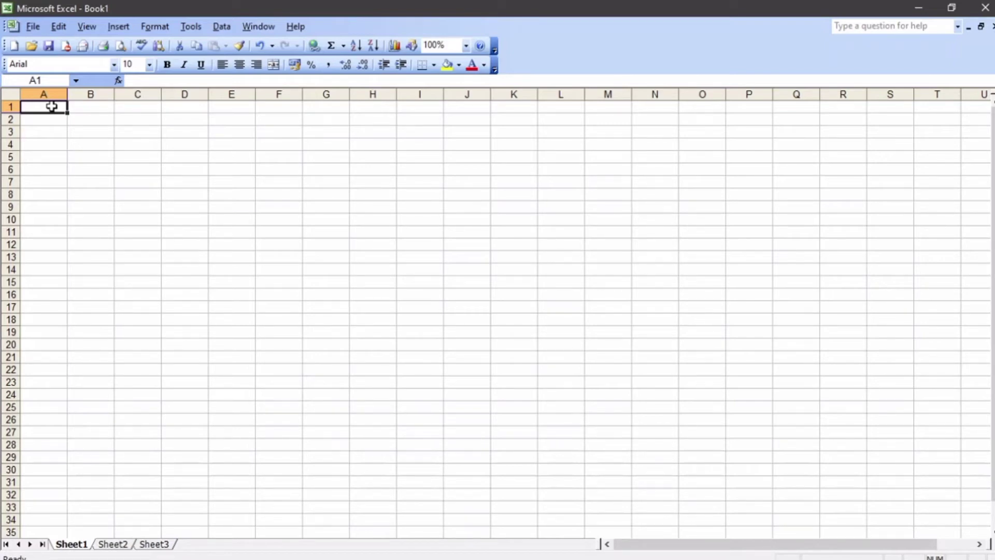
{"action": "type", "text": "Name"}
{"action": "key", "text": "Tab"}
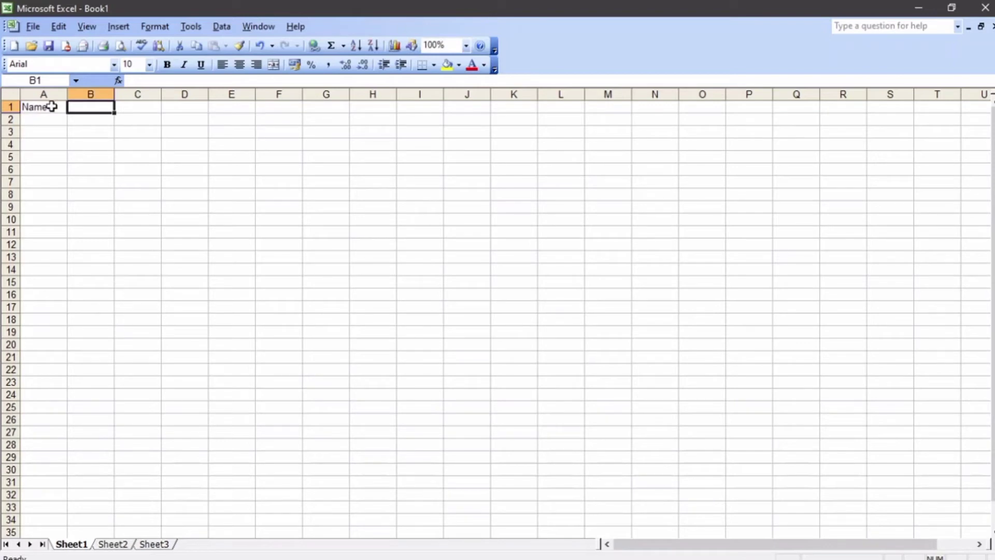
{"action": "type", "text": "Marks"}
{"action": "key", "text": "Return"}
Enter five first names under the Name header in cells A2 to A6
{"action": "type", "text": "Jo"}
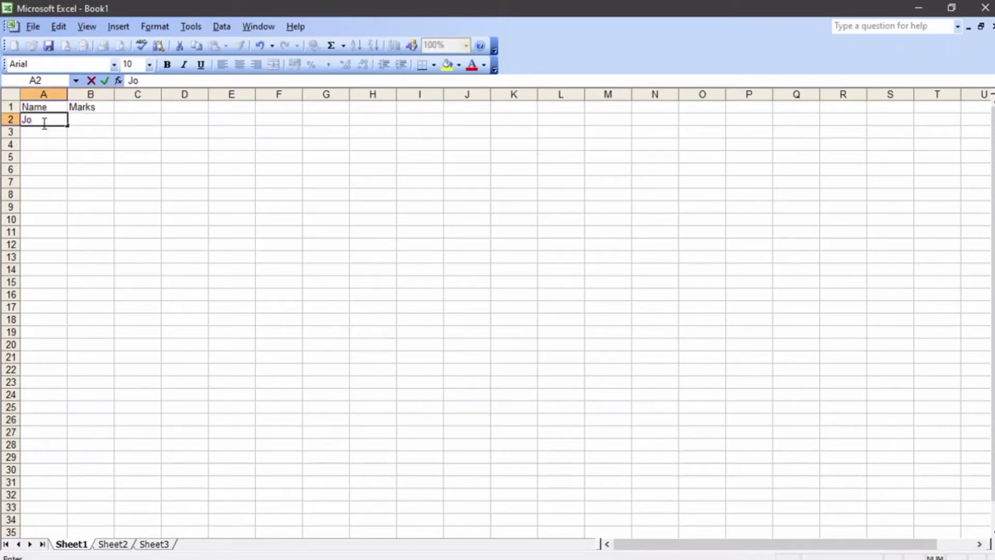
{"action": "type", "text": "hn"}
{"action": "key", "text": "Return"}
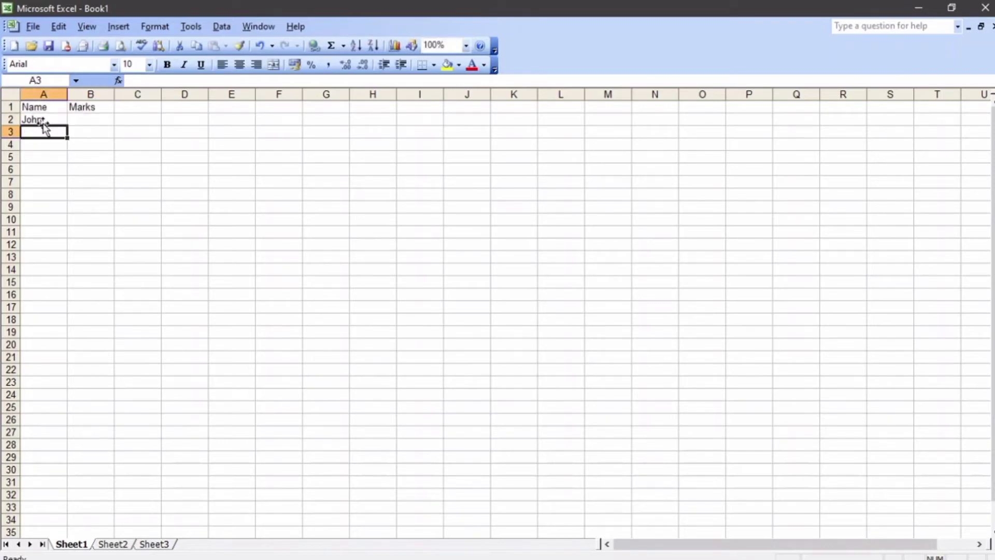
{"action": "type", "text": "James"}
{"action": "key", "text": "Return"}
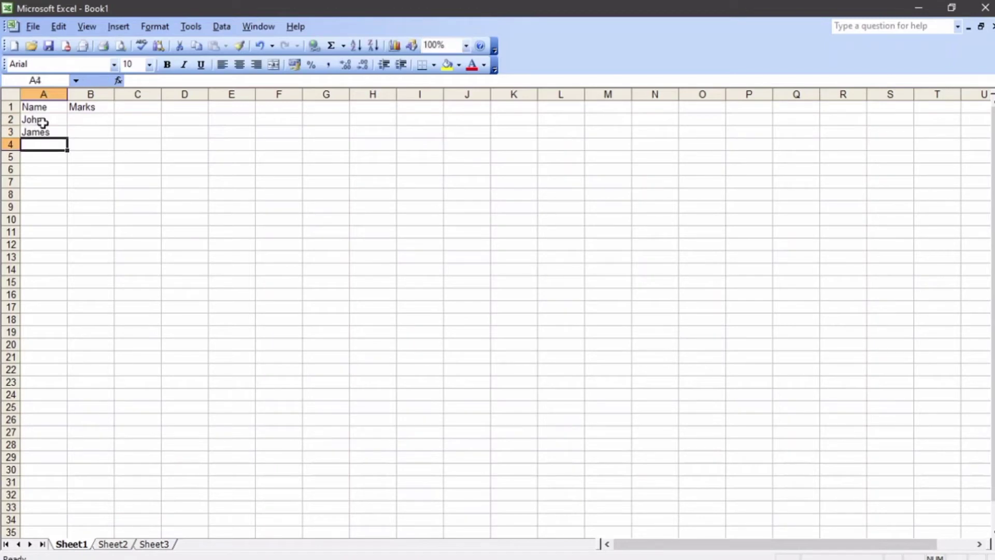
{"action": "type", "text": "M"}
{"action": "key", "text": "BackSpace"}
{"action": "type", "text": "m"}
{"action": "key", "text": "BackSpace"}
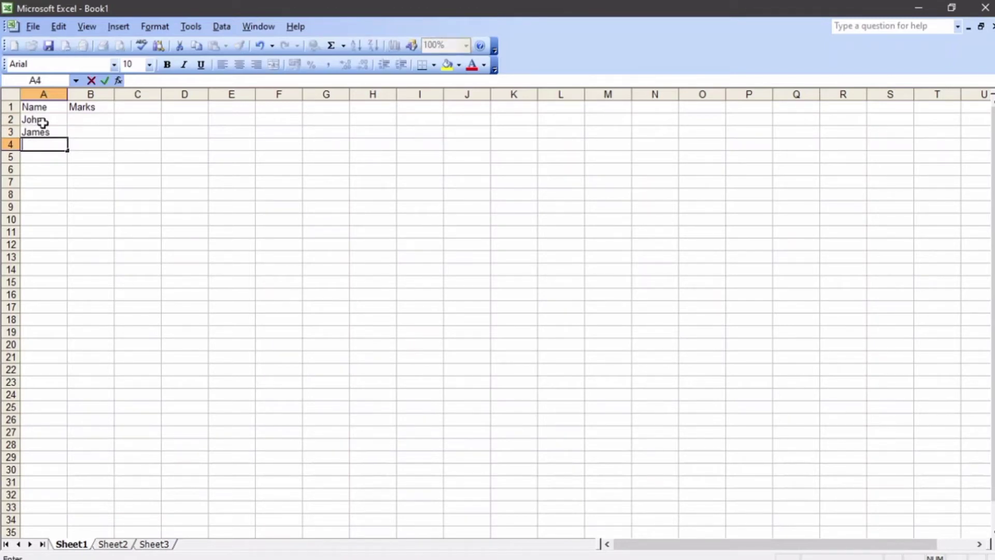
{"action": "type", "text": "Melisa"}
{"action": "key", "text": "Return"}
{"action": "type", "text": "Alex"}
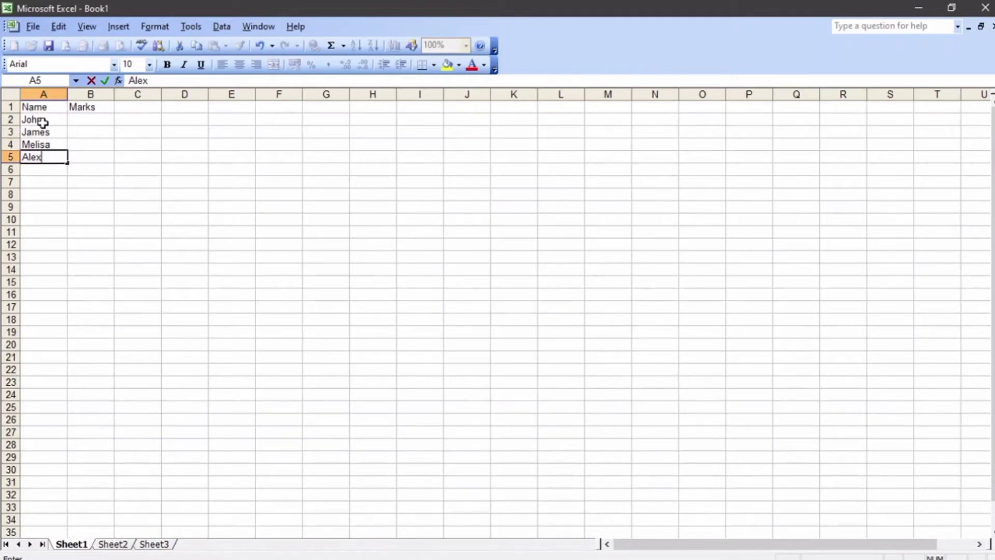
{"action": "key", "text": "Return"}
{"action": "type", "text": "Jort"}
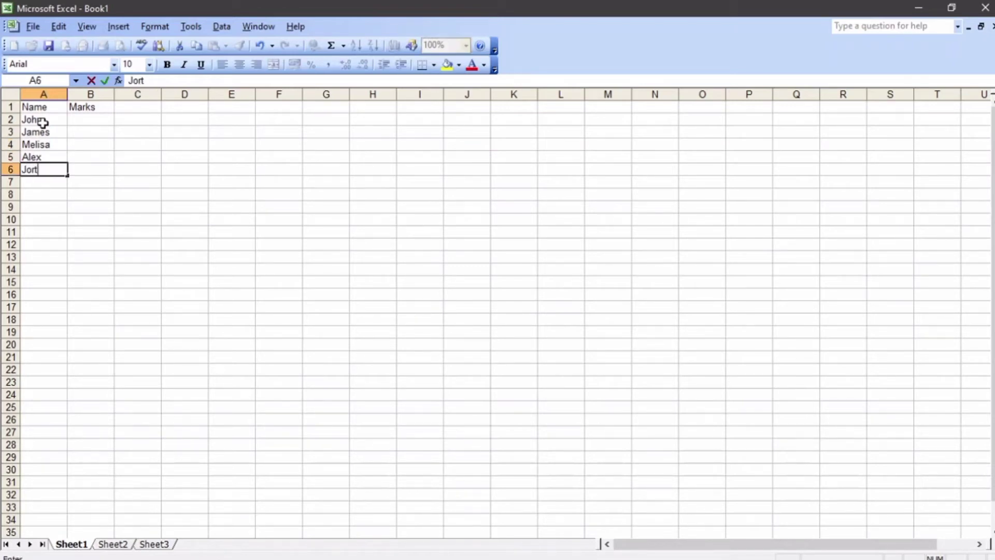
{"action": "key", "text": "BackSpace"}
{"action": "type", "text": "dan"}
{"action": "left_click", "coordinate": [89, 125]}
{"action": "left_click_drag", "start_coordinate": [42, 107], "coordinate": [31, 163]}
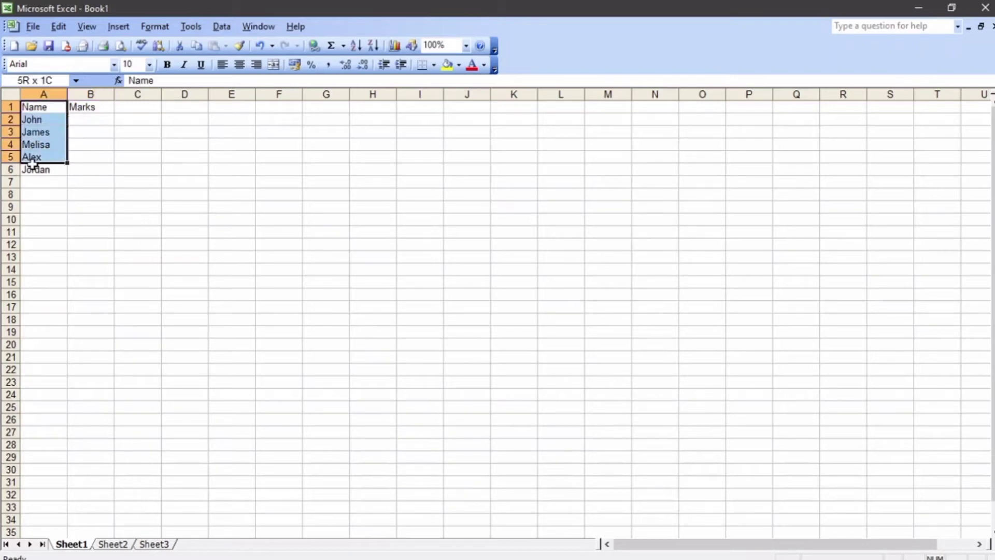
Enter the marks 67, 34, 88, 44 and 22 in cells B2 to B6
{"action": "left_click", "coordinate": [91, 119]}
{"action": "type", "text": "67"}
{"action": "key", "text": "Return"}
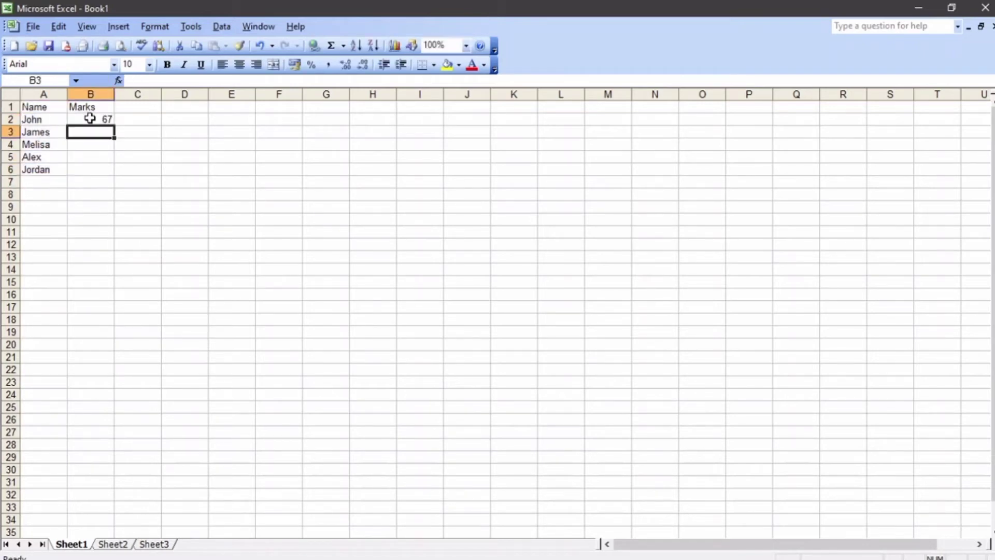
{"action": "type", "text": "343"}
{"action": "key", "text": "BackSpace"}
{"action": "key", "text": "Return"}
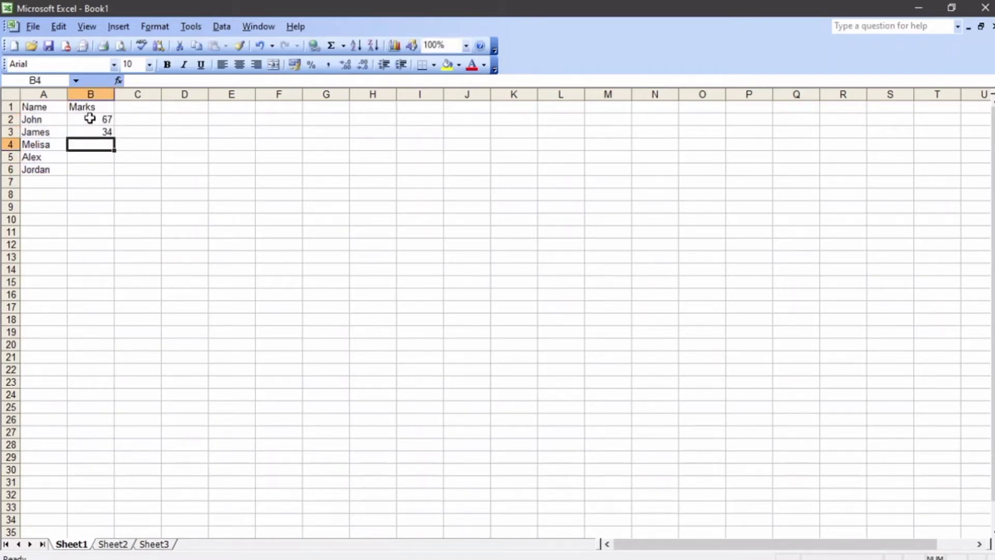
{"action": "type", "text": "88"}
{"action": "key", "text": "Return"}
{"action": "type", "text": "44"}
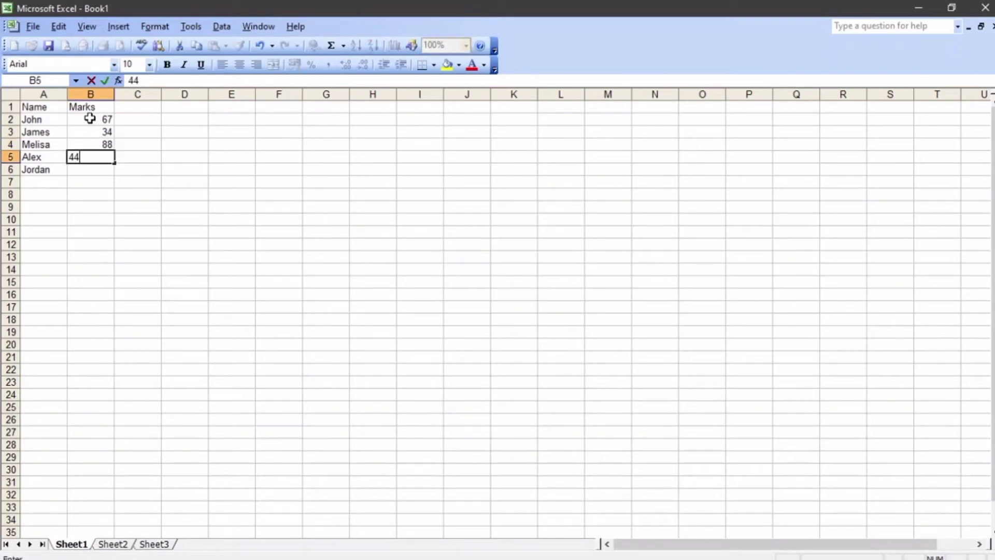
{"action": "key", "text": "Return"}
{"action": "type", "text": "22"}
{"action": "key", "text": "Return"}
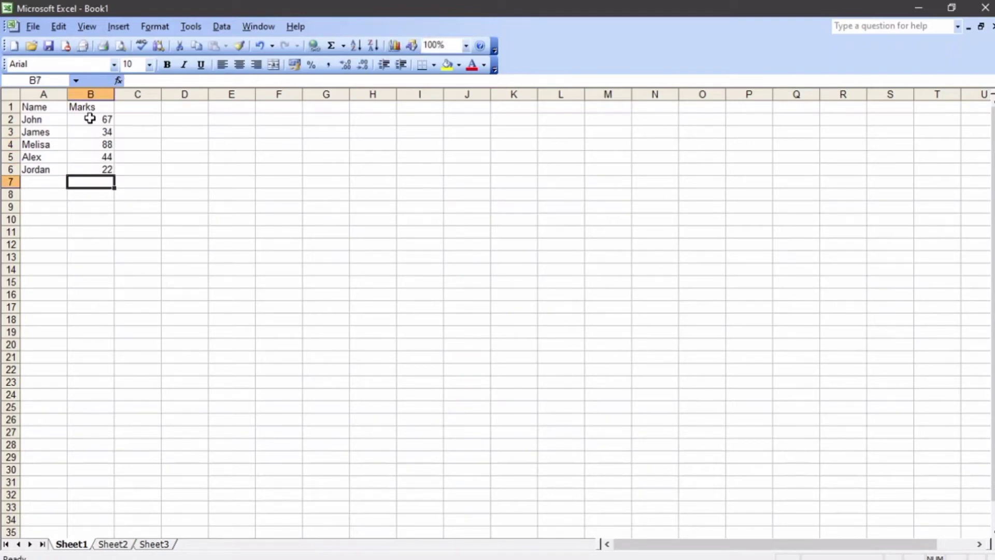
{"action": "left_click_drag", "start_coordinate": [90, 118], "coordinate": [106, 172]}
{"action": "left_click_drag", "start_coordinate": [33, 120], "coordinate": [41, 171]}
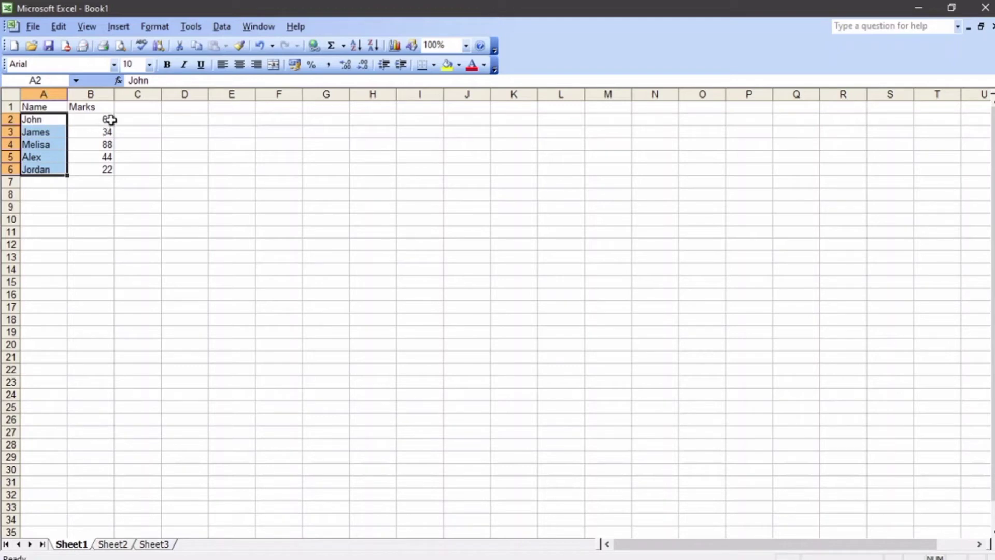
{"action": "left_click_drag", "start_coordinate": [109, 119], "coordinate": [107, 166]}
{"action": "left_click_drag", "start_coordinate": [34, 120], "coordinate": [36, 156]}
{"action": "left_click_drag", "start_coordinate": [102, 110], "coordinate": [102, 157]}
Label cell A7 as Total and add up the marks in B7 with the formula =sum(B2:B6)
{"action": "left_click", "coordinate": [43, 182]}
{"action": "type", "text": "Total"}
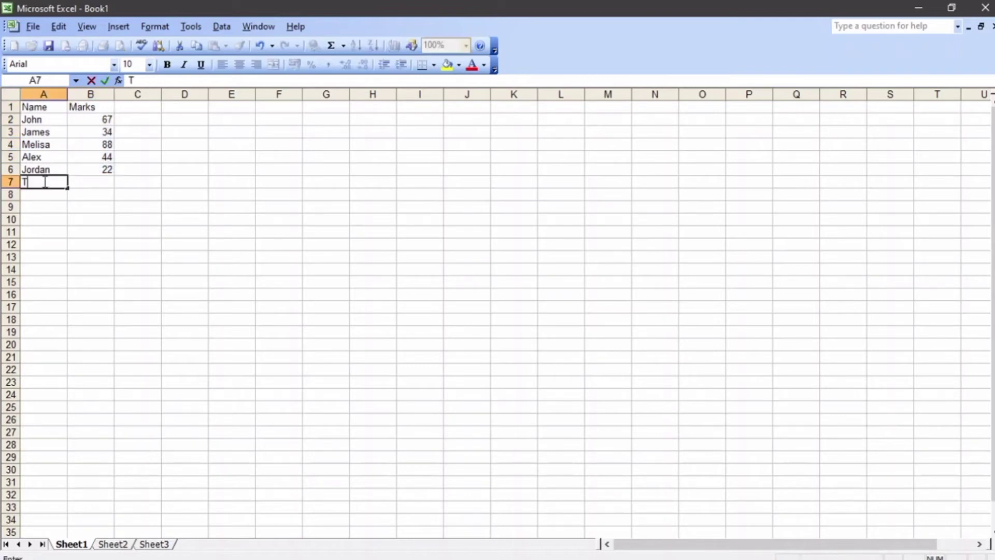
{"action": "left_click", "coordinate": [80, 181]}
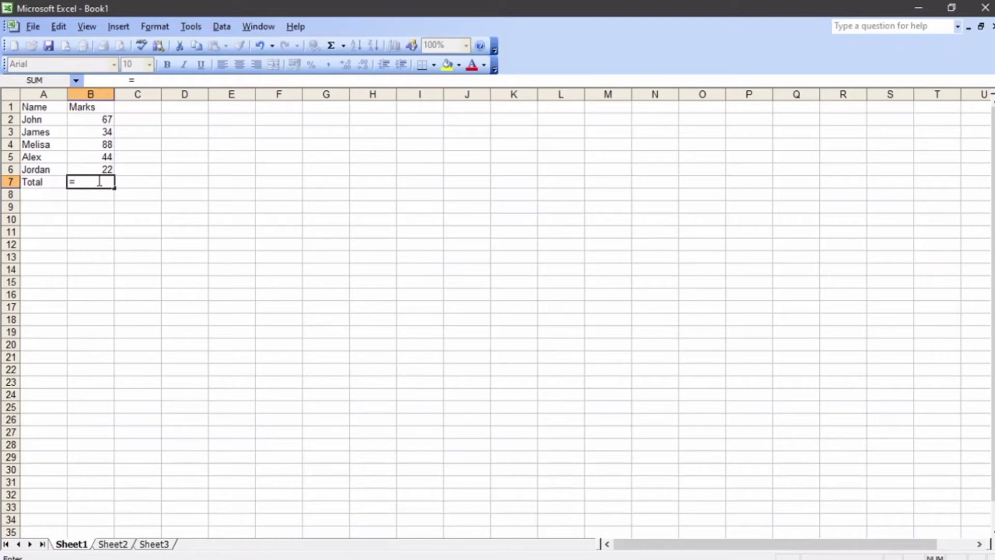
{"action": "type", "text": "m(B2:B6)"}
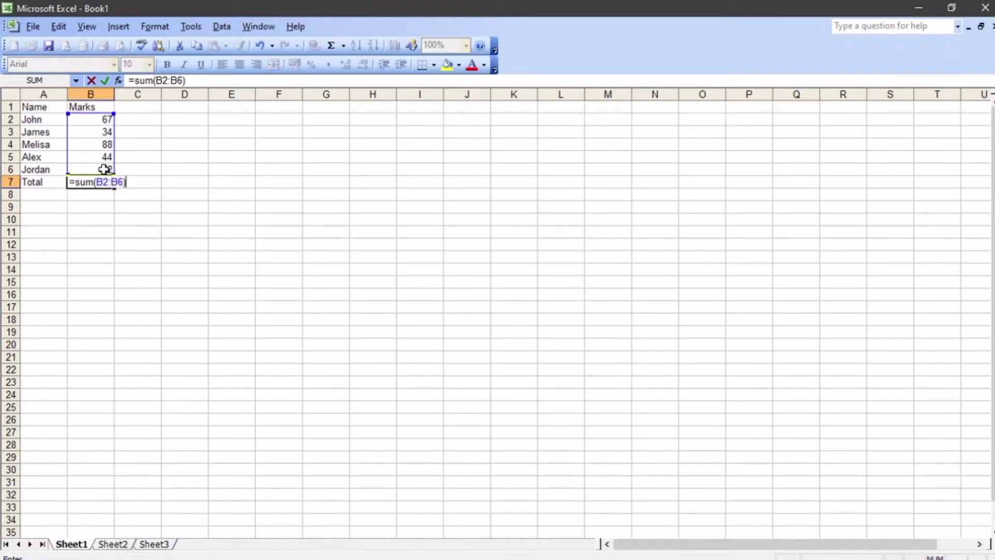
{"action": "key", "text": "Return"}
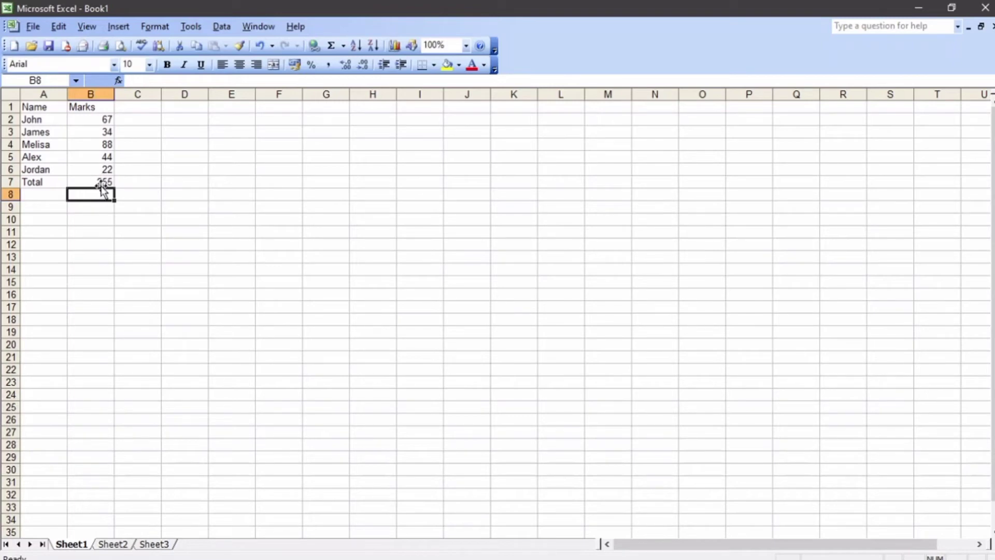
Inspect the total's formula in B7 and leave the cell without editing it
{"action": "left_click", "coordinate": [103, 184]}
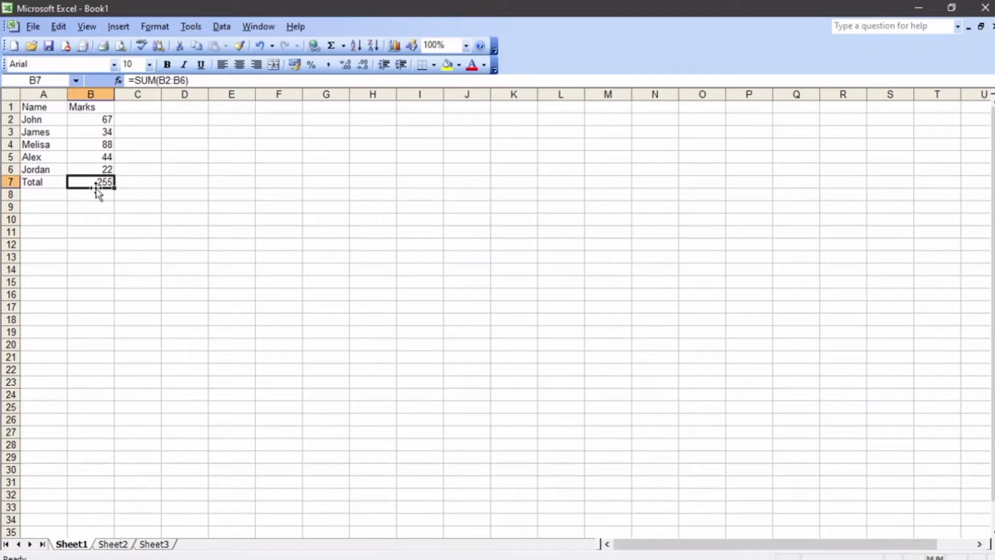
{"action": "left_click", "coordinate": [194, 79]}
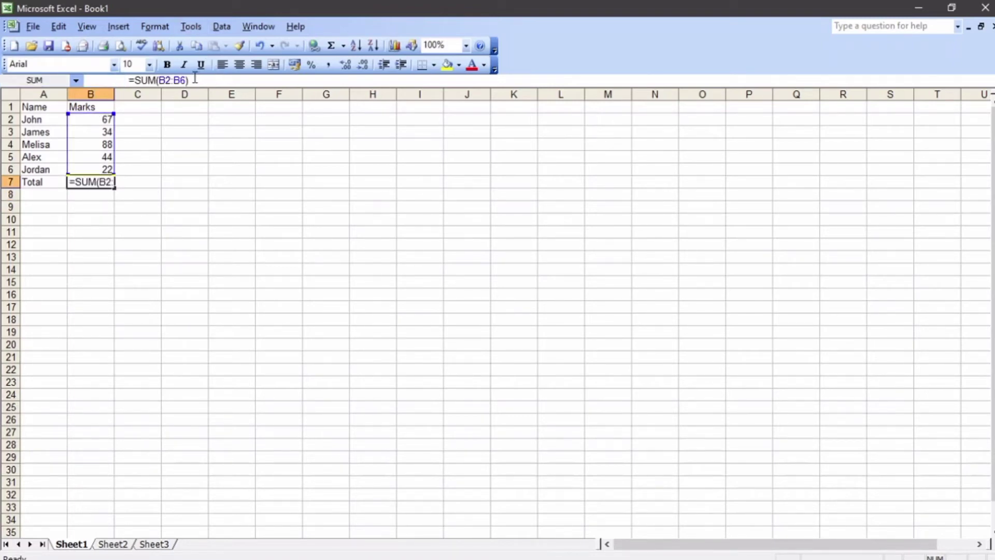
{"action": "left_click_drag", "start_coordinate": [194, 79], "coordinate": [136, 66]}
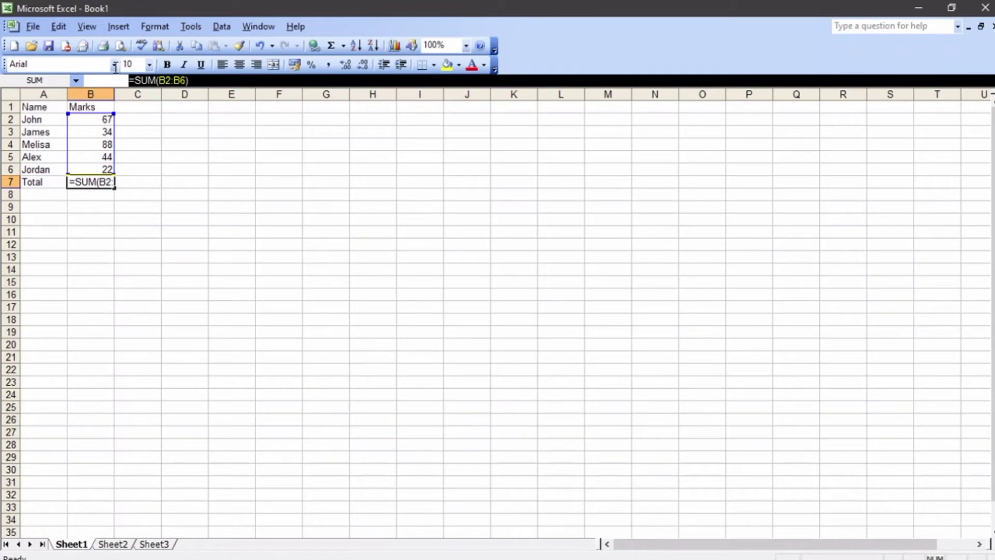
{"action": "key", "text": "Escape"}
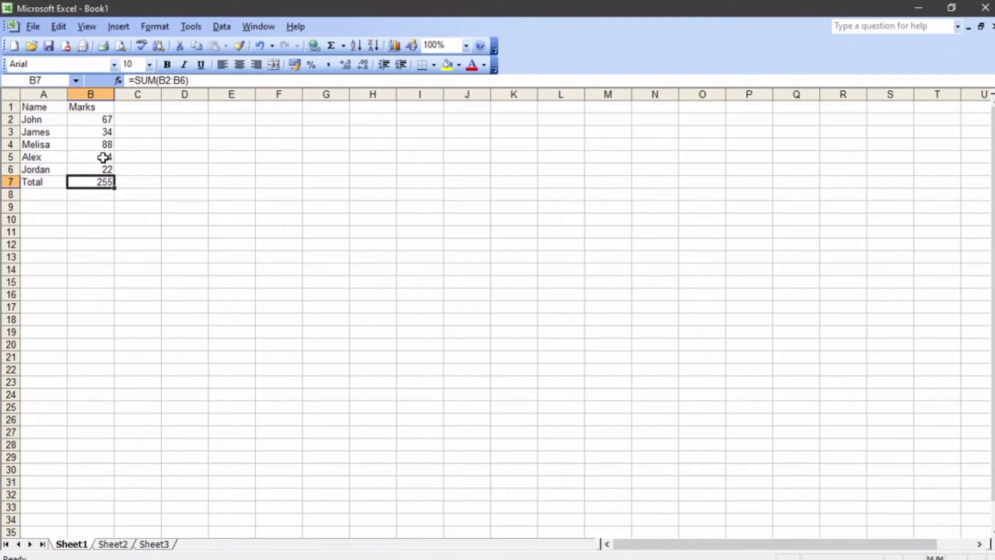
Switch to the Word manual, review the sections from selecting a range of cells to saving a workbook, and return to the Excel workbook
{"action": "mouse_move", "coordinate": [234, 558]}
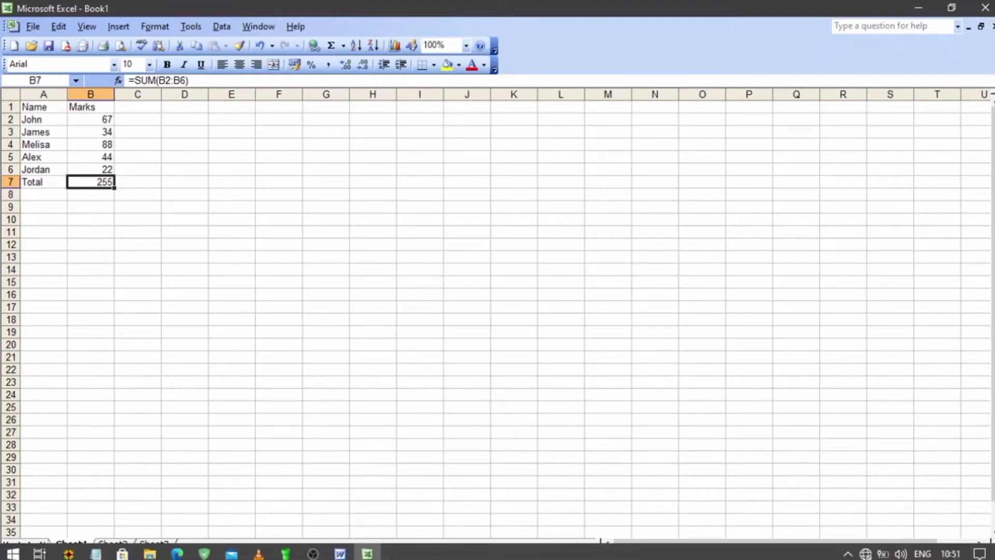
{"action": "left_click", "coordinate": [340, 554]}
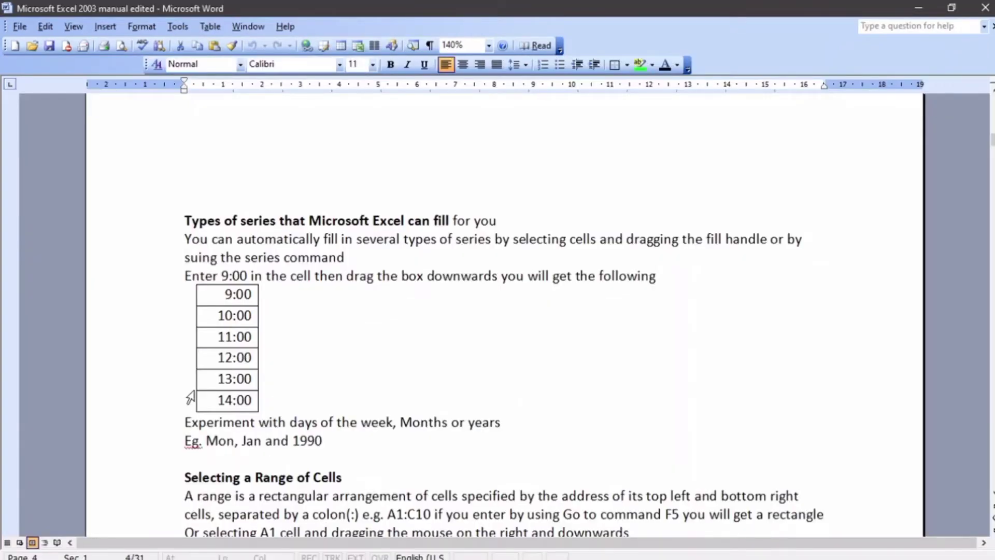
{"action": "scroll", "coordinate": [190, 397], "scroll_direction": "down", "scroll_amount": 5}
{"action": "scroll", "coordinate": [195, 390], "scroll_direction": "up", "scroll_amount": 3}
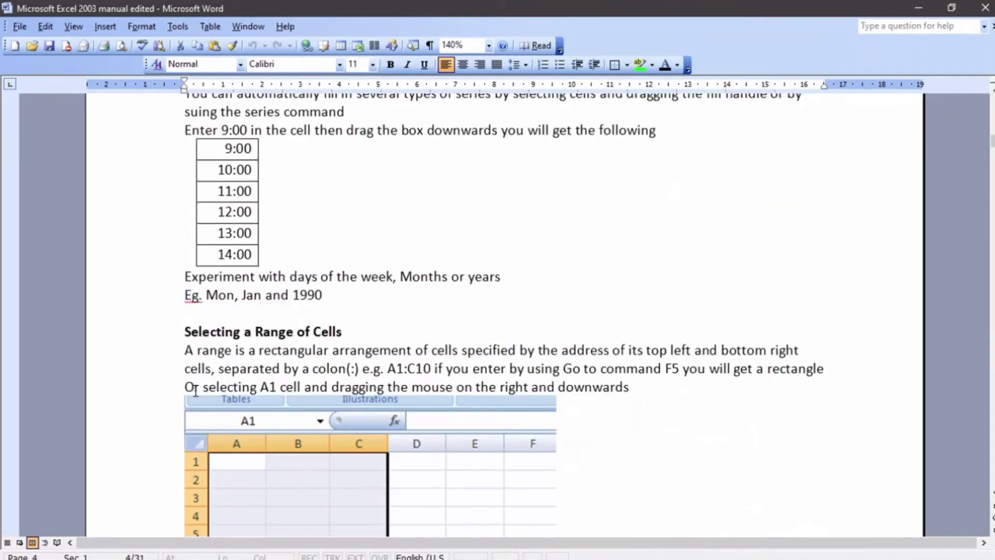
{"action": "scroll", "coordinate": [196, 390], "scroll_direction": "down", "scroll_amount": 7}
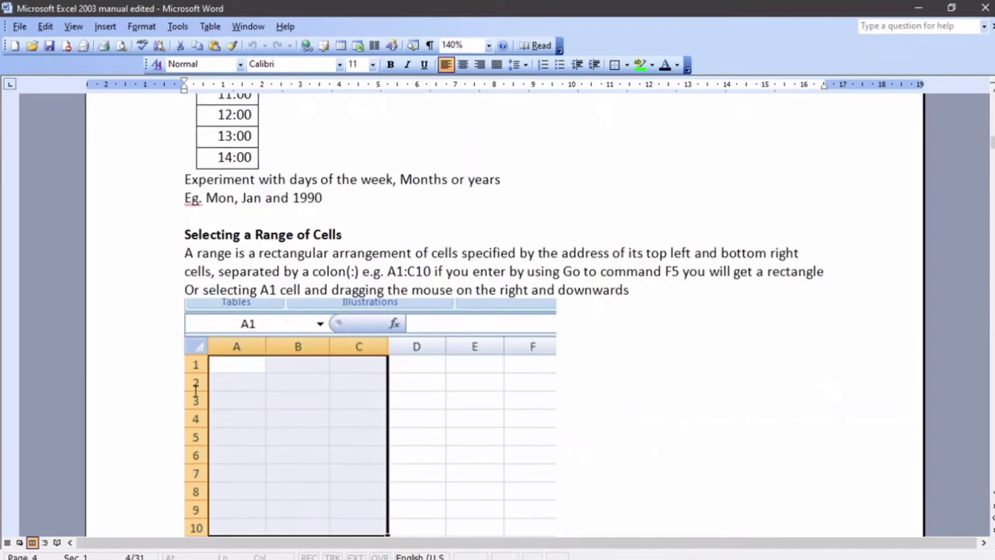
{"action": "scroll", "coordinate": [195, 390], "scroll_direction": "down", "scroll_amount": 2}
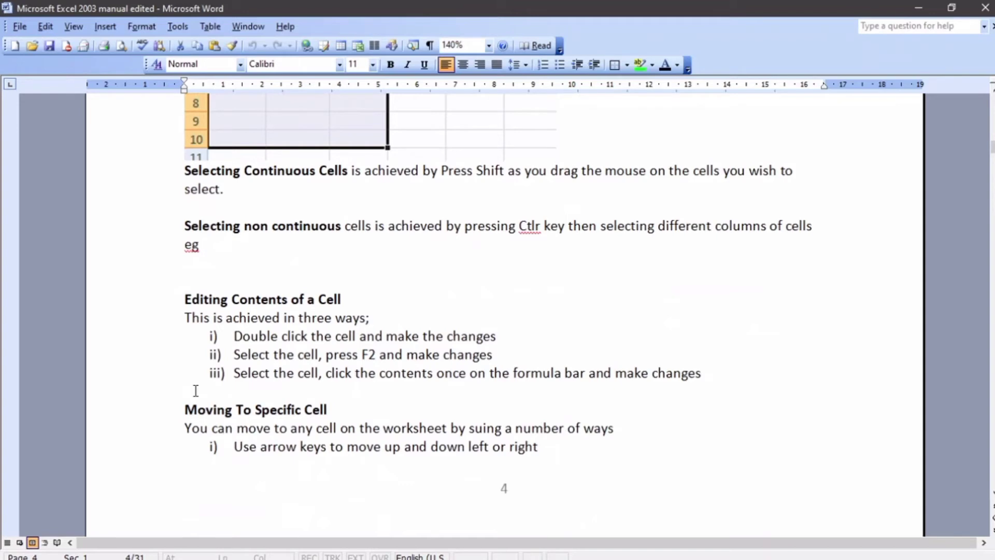
{"action": "scroll", "coordinate": [195, 390], "scroll_direction": "down", "scroll_amount": 3}
{"action": "scroll", "coordinate": [195, 392], "scroll_direction": "down", "scroll_amount": 6}
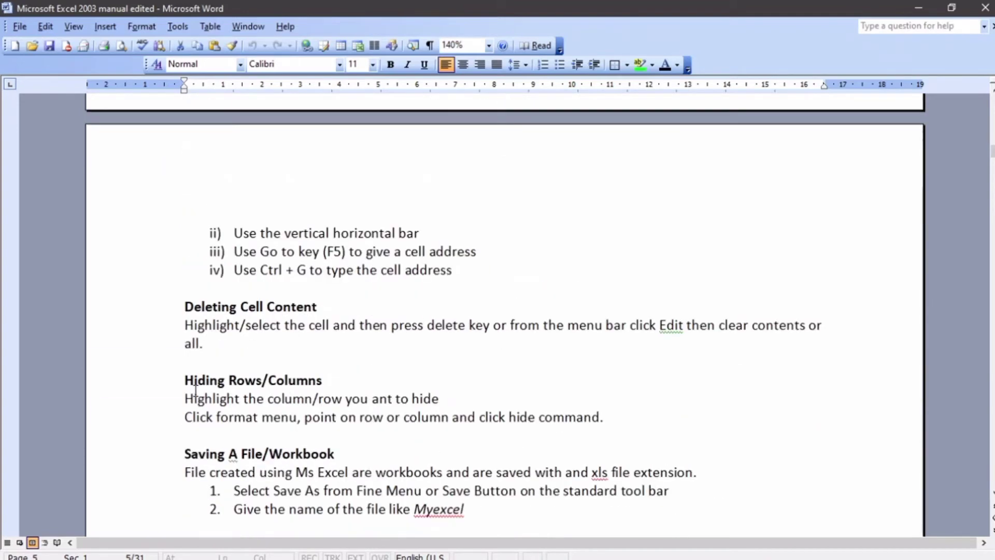
{"action": "scroll", "coordinate": [195, 390], "scroll_direction": "down", "scroll_amount": 1}
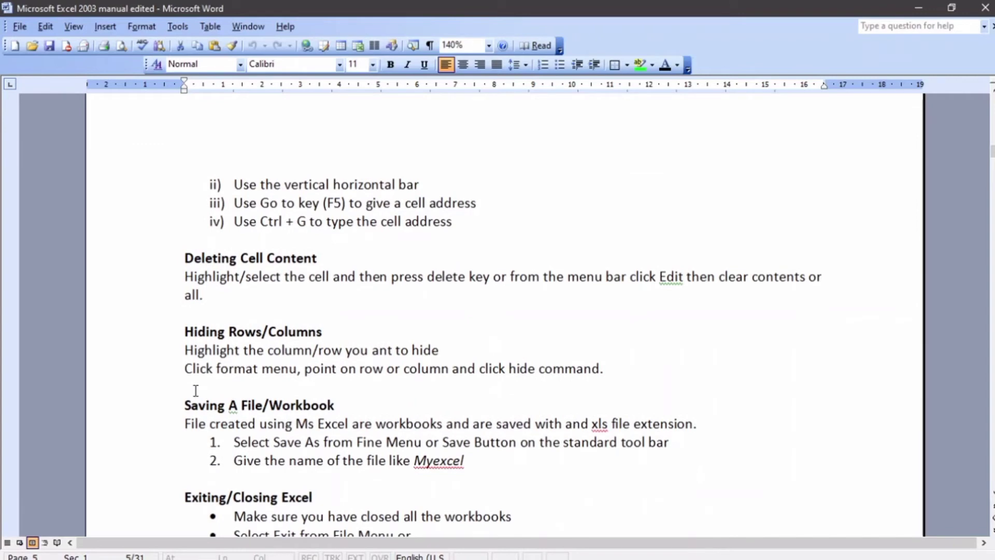
{"action": "scroll", "coordinate": [195, 390], "scroll_direction": "down", "scroll_amount": 1}
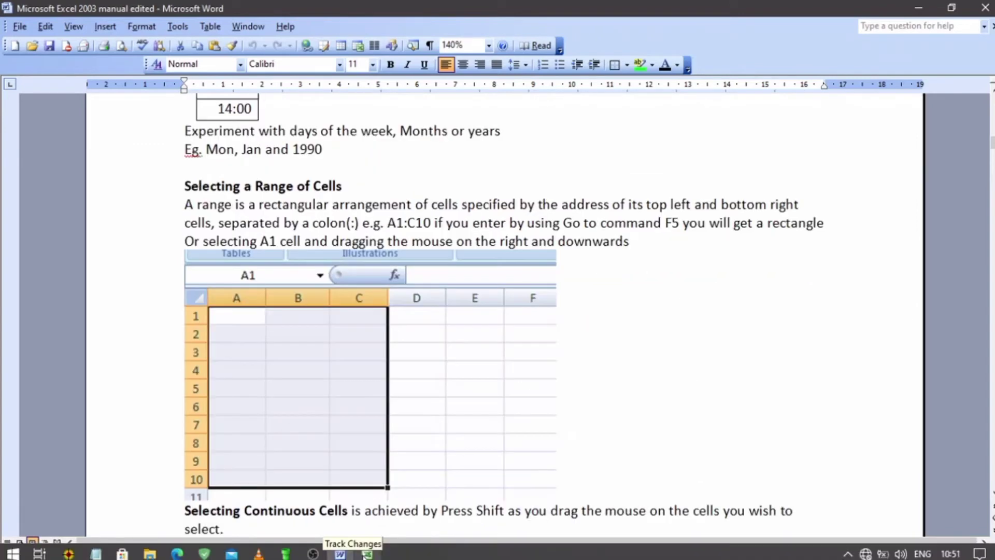
{"action": "left_click", "coordinate": [364, 555]}
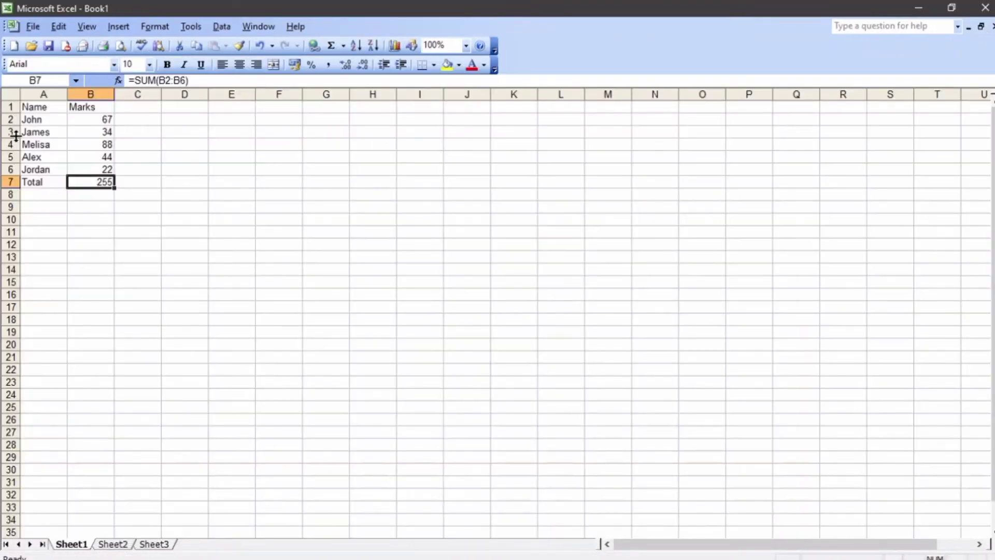
Select continuous blocks of cells in turn, including A1:J27 and D10:M31
{"action": "left_click_drag", "start_coordinate": [31, 106], "coordinate": [467, 431]}
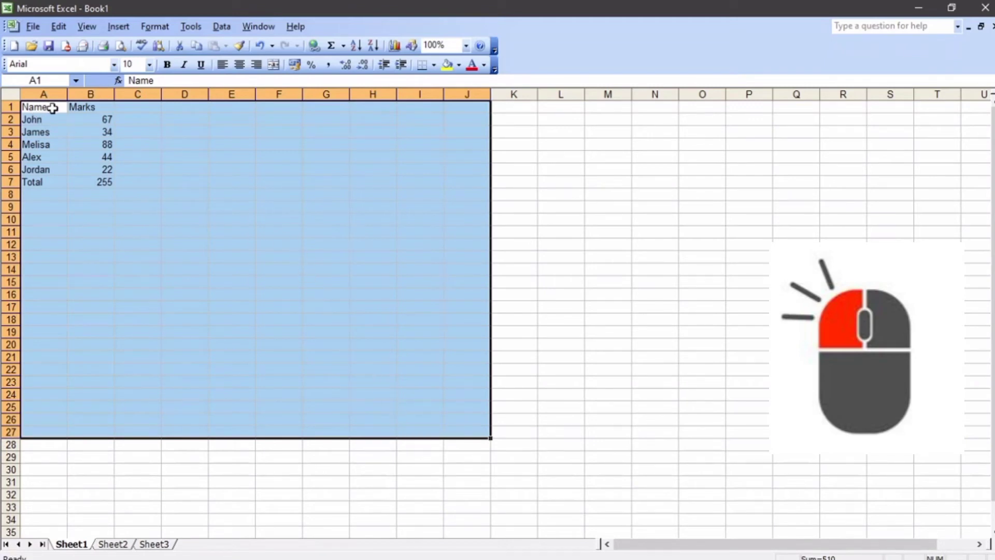
{"action": "left_click_drag", "start_coordinate": [50, 106], "coordinate": [421, 359]}
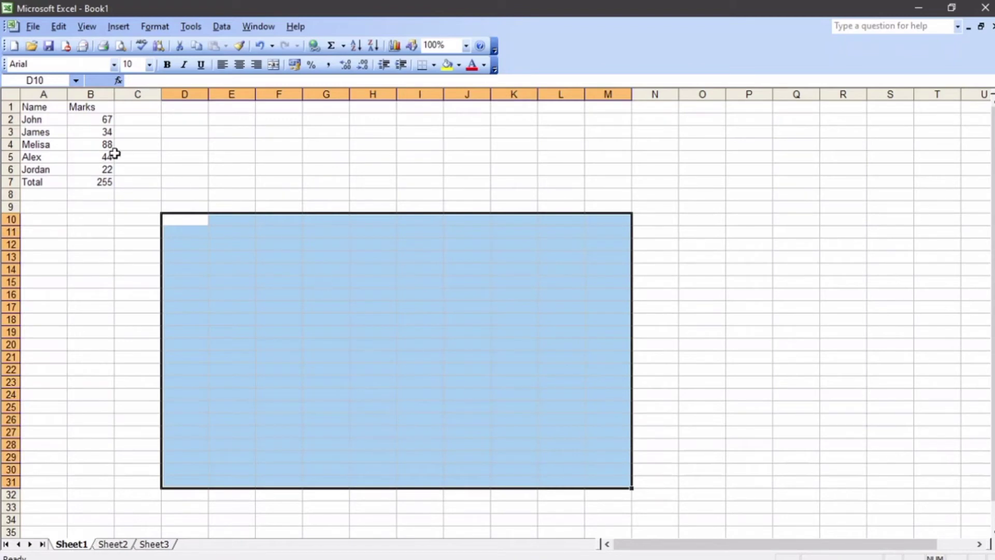
Select the non-adjacent ranges A1:A6, H1:I12, N3:R22 and a block from D20 across to column I together
{"action": "left_click_drag", "start_coordinate": [33, 105], "coordinate": [44, 169]}
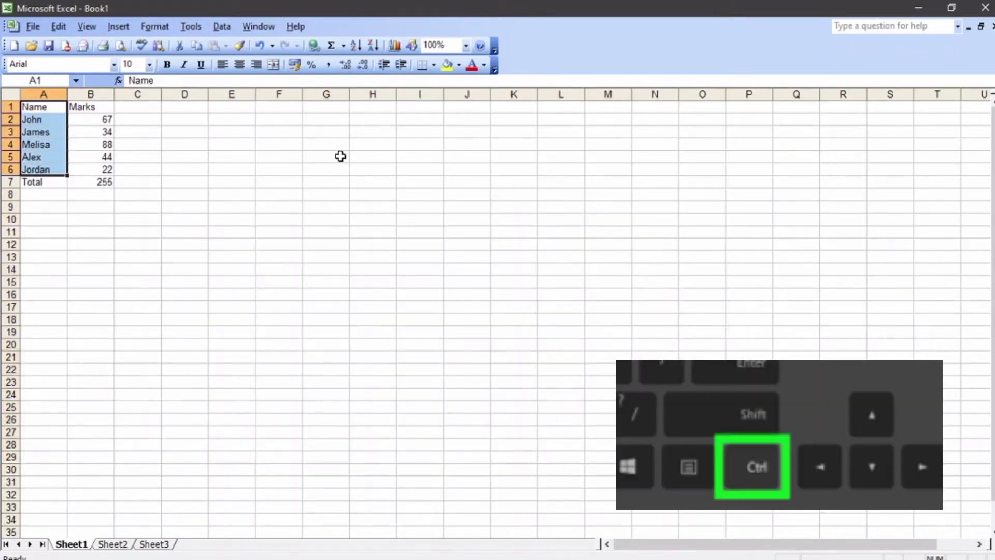
{"action": "left_click_drag", "start_coordinate": [382, 105], "coordinate": [381, 240]}
{"action": "left_click_drag", "start_coordinate": [644, 133], "coordinate": [860, 369]}
{"action": "left_click_drag", "start_coordinate": [171, 344], "coordinate": [440, 536]}
{"action": "scroll", "coordinate": [371, 450], "scroll_direction": "up", "scroll_amount": 1}
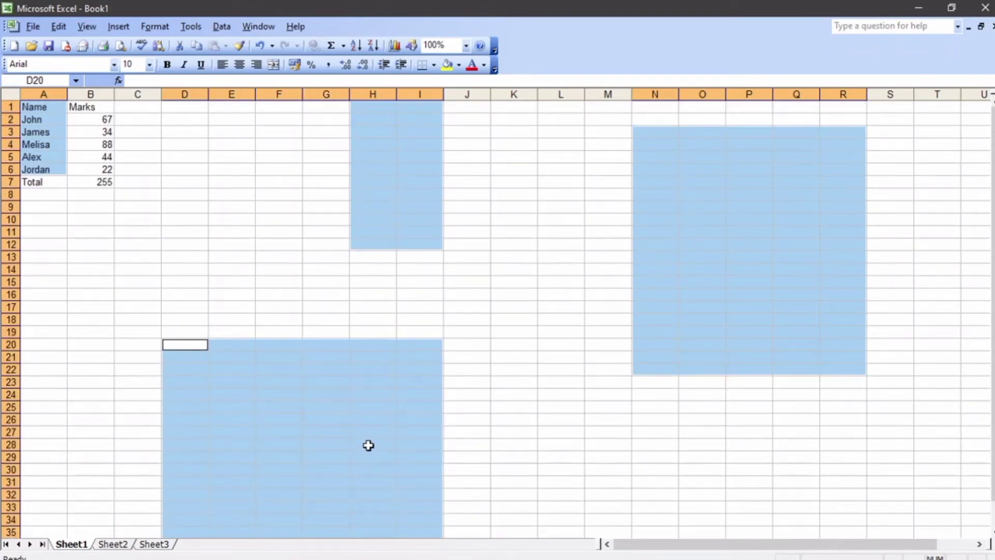
Replace the multiple selection with single blocks in turn, starting with C7:F20 and ending with H19:I24
{"action": "left_click_drag", "start_coordinate": [155, 180], "coordinate": [298, 347]}
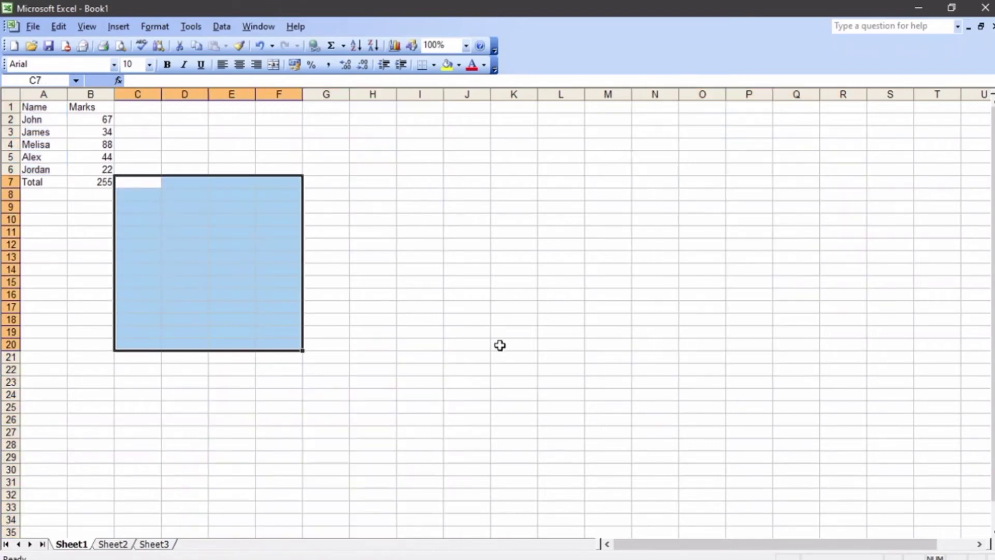
{"action": "left_click_drag", "start_coordinate": [611, 207], "coordinate": [770, 445]}
{"action": "left_click_drag", "start_coordinate": [376, 331], "coordinate": [398, 391]}
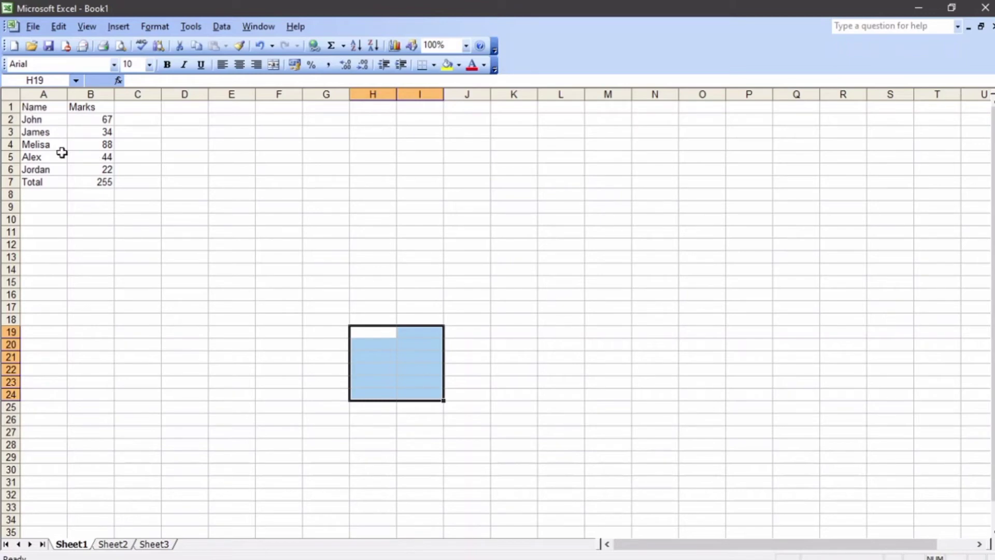
Enter the heading Eng in cell D1
{"action": "left_click", "coordinate": [181, 110]}
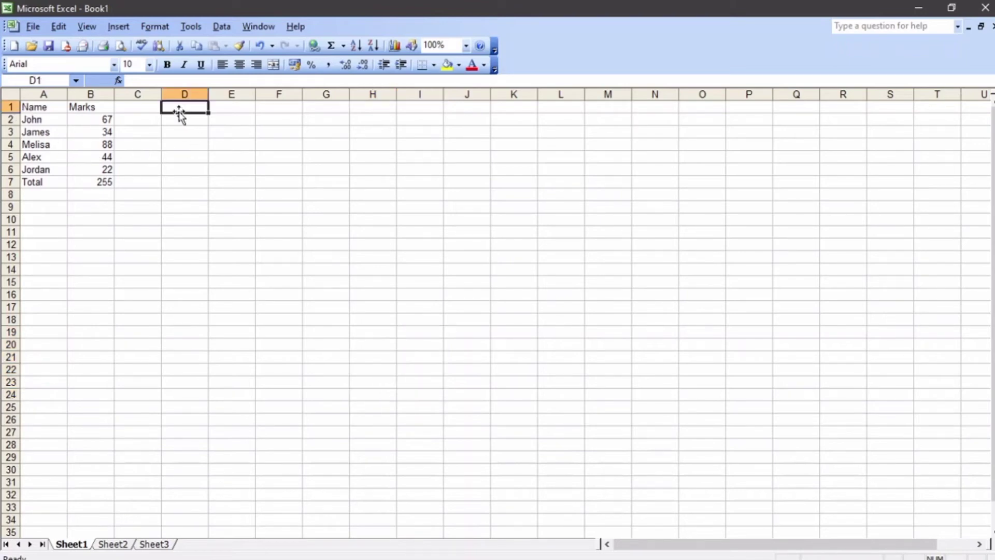
{"action": "type", "text": "E"}
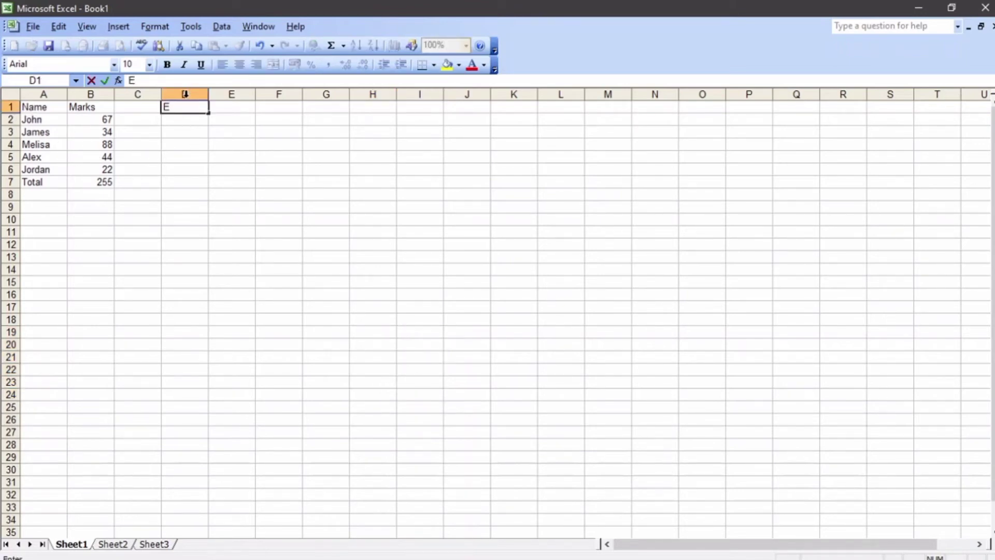
{"action": "type", "text": "ng"}
Change the heading in cell B1 to Maths
{"action": "left_click", "coordinate": [98, 110]}
{"action": "double_click", "coordinate": [101, 111]}
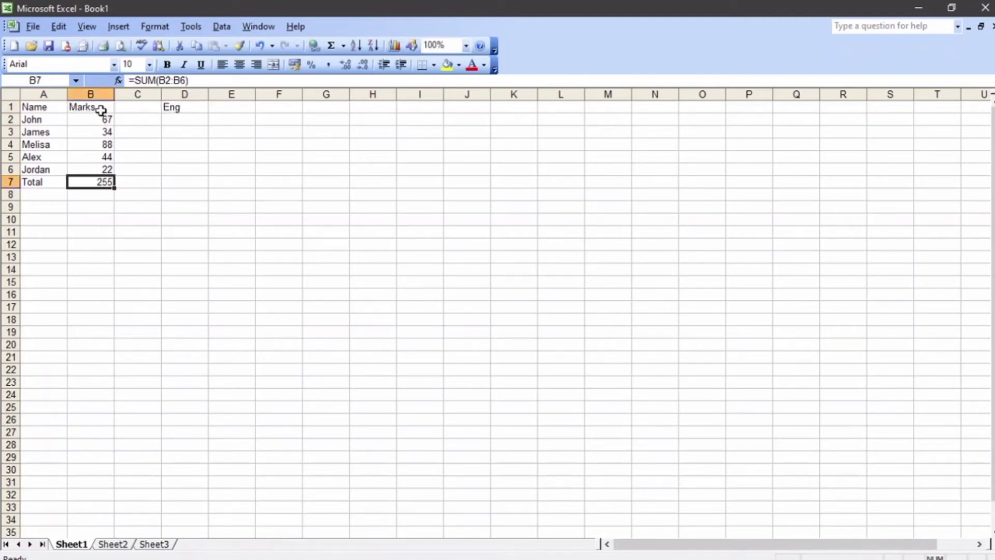
{"action": "left_click", "coordinate": [101, 111]}
{"action": "left_click", "coordinate": [183, 82]}
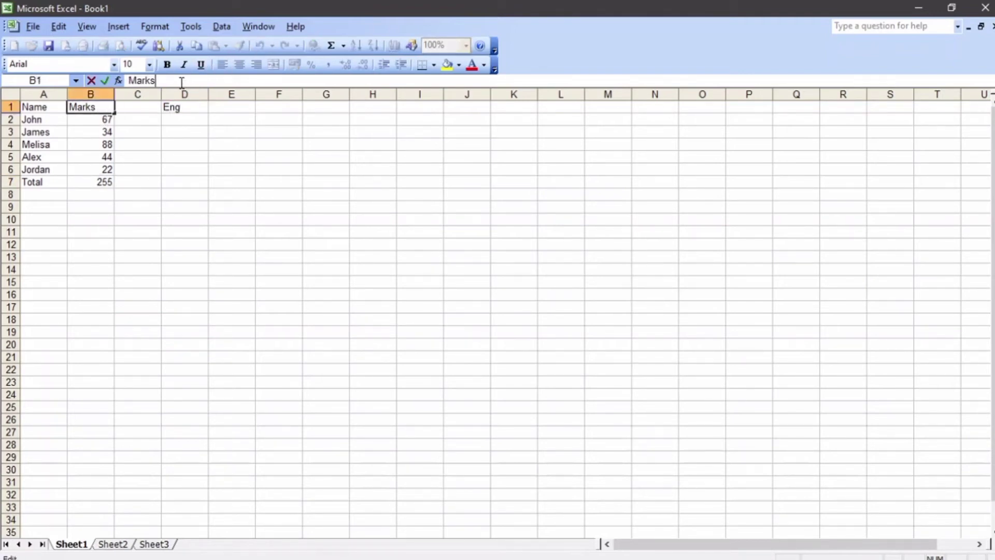
{"action": "key", "text": "BackSpace"}
{"action": "key", "text": "BackSpace"}
{"action": "key", "text": "BackSpace"}
{"action": "type", "text": "th"}
Enter the Eng marks 45, 23, 44, 66 and 22 in cells D2 to D6
{"action": "left_click", "coordinate": [181, 119]}
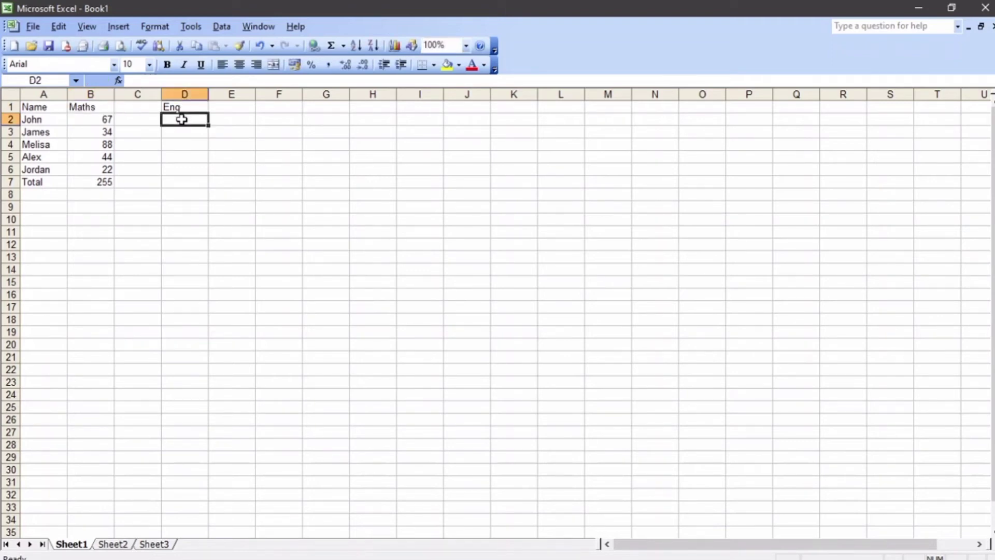
{"action": "type", "text": "45"}
{"action": "key", "text": "Return"}
{"action": "type", "text": "232"}
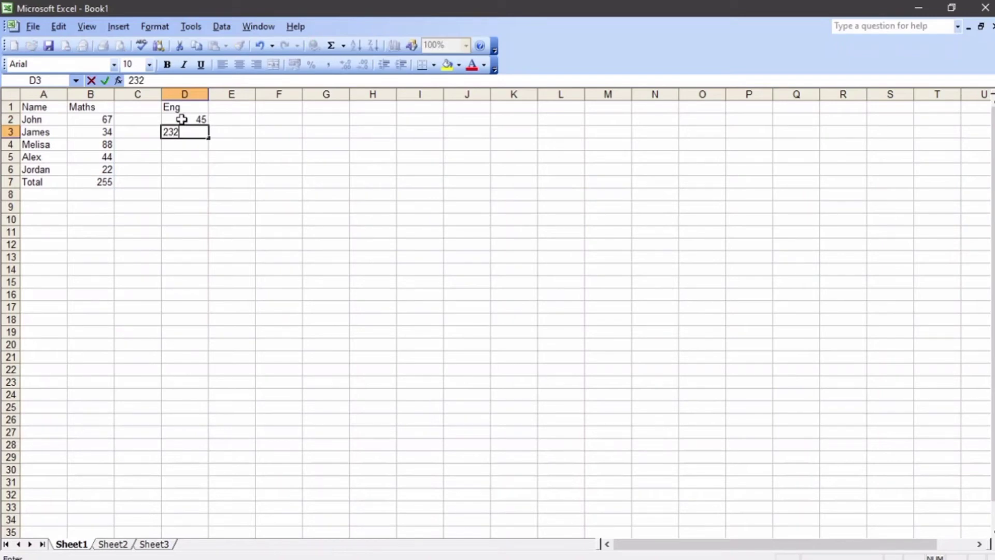
{"action": "key", "text": "Return"}
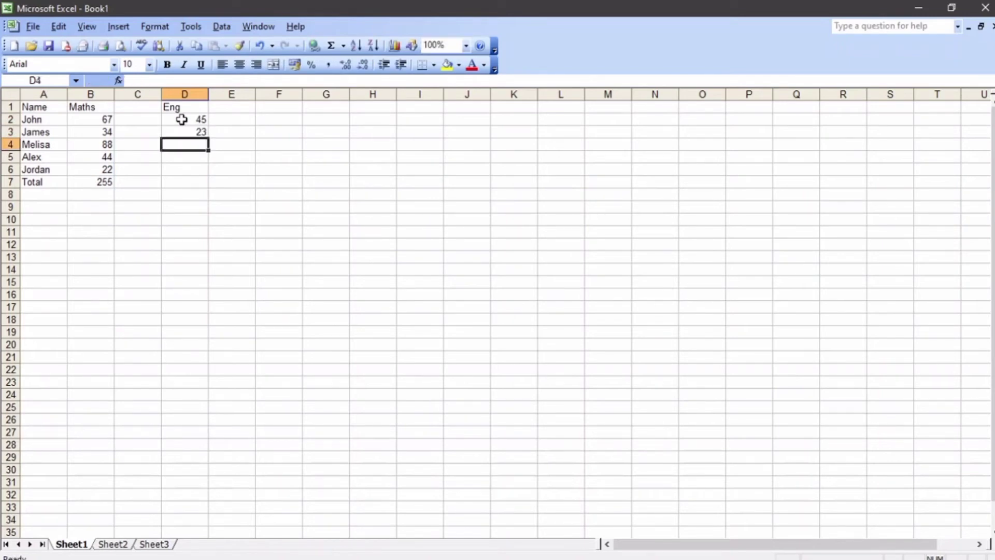
{"action": "type", "text": "44"}
{"action": "key", "text": "Return"}
{"action": "type", "text": "66"}
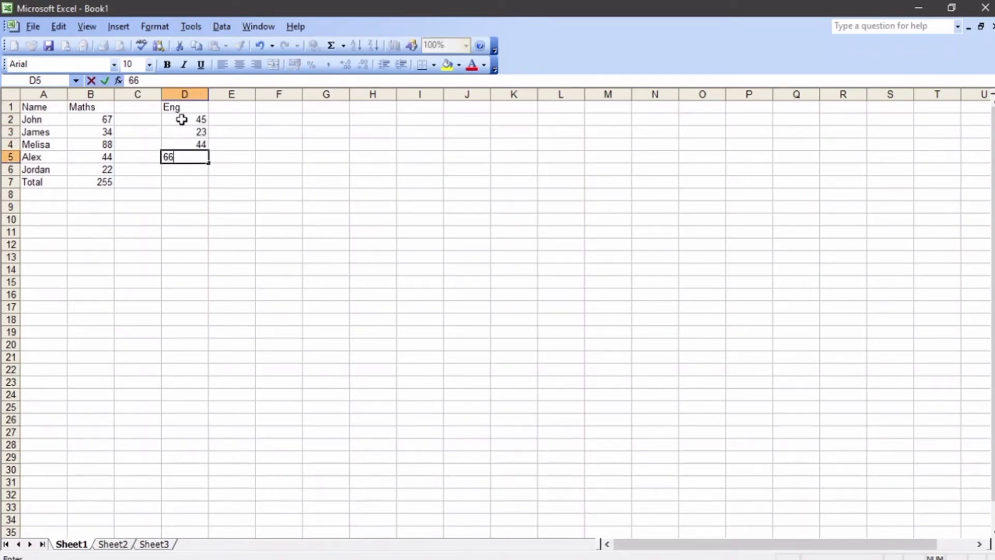
{"action": "key", "text": "Return"}
{"action": "type", "text": "22"}
{"action": "key", "text": "Return"}
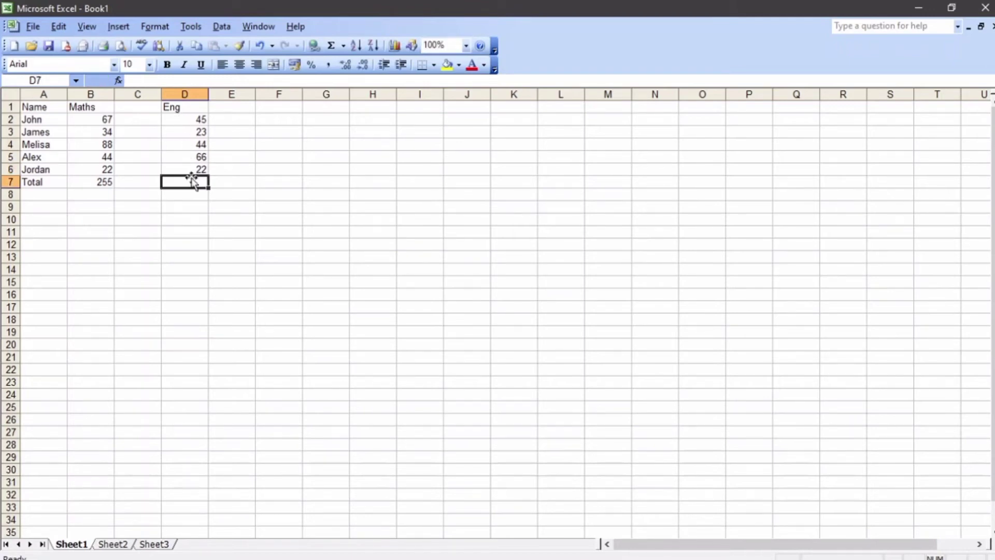
Fill the SUM formula from B7 across to D7 and inspect the copied formulas in C7 and D7
{"action": "left_click", "coordinate": [107, 182]}
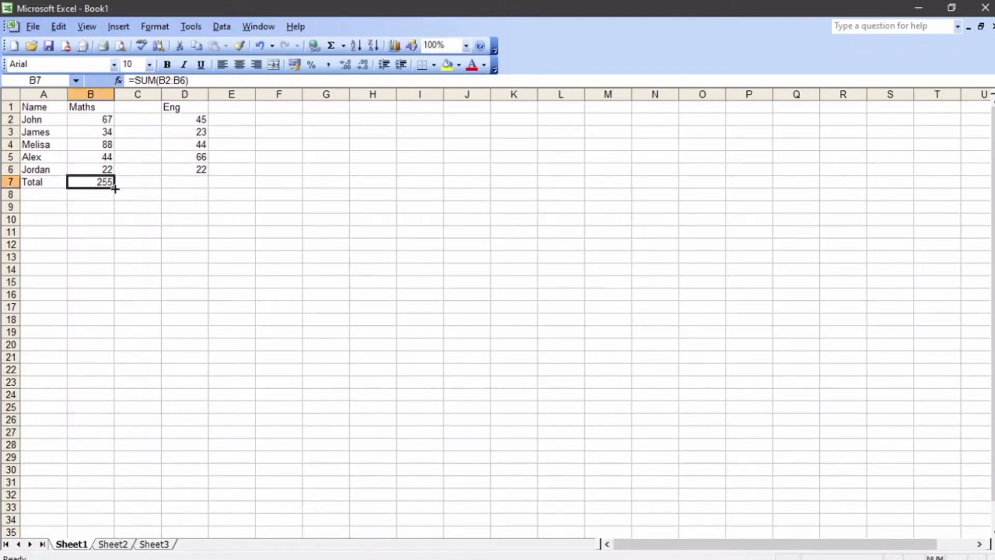
{"action": "left_click_drag", "start_coordinate": [115, 188], "coordinate": [200, 192]}
{"action": "left_click", "coordinate": [190, 218]}
{"action": "left_click", "coordinate": [155, 182]}
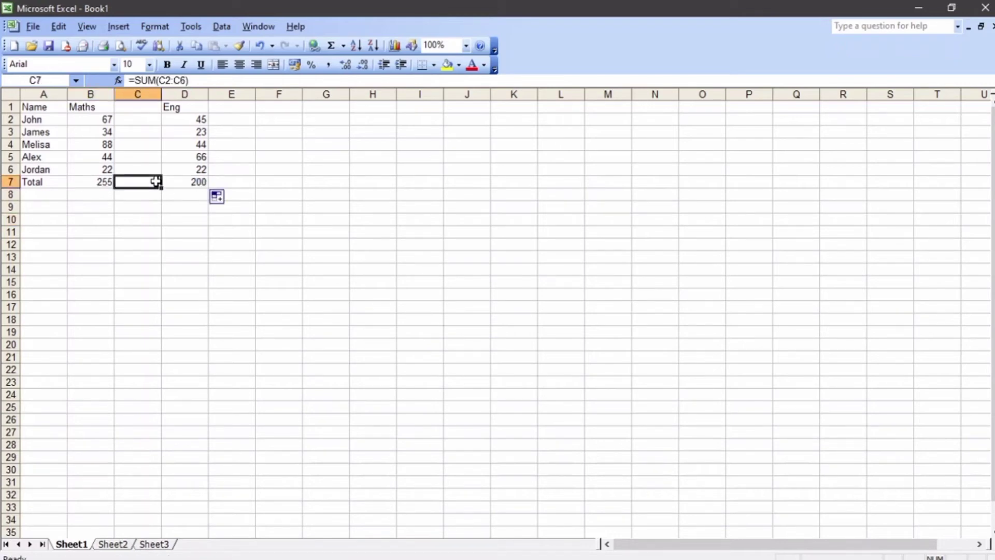
{"action": "left_click", "coordinate": [149, 206]}
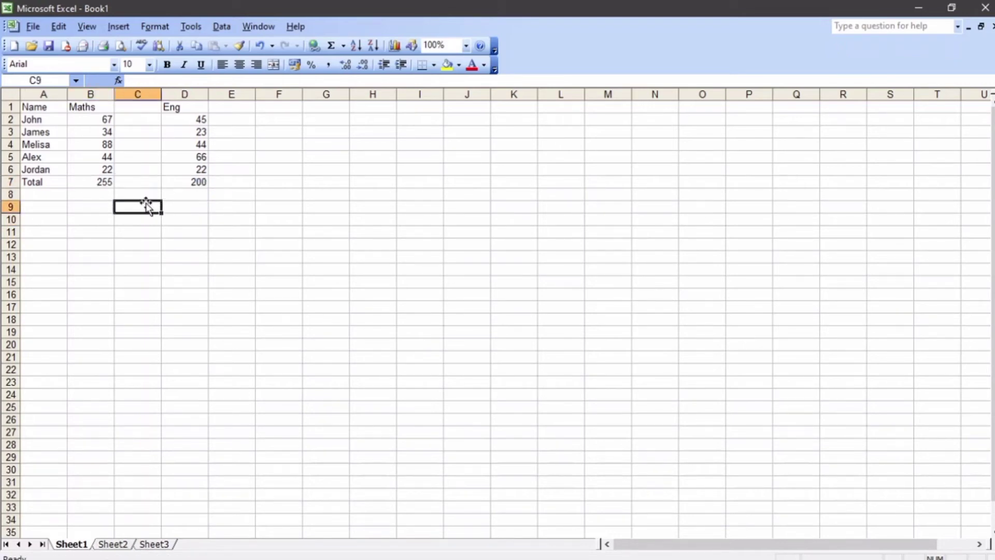
{"action": "left_click", "coordinate": [196, 185]}
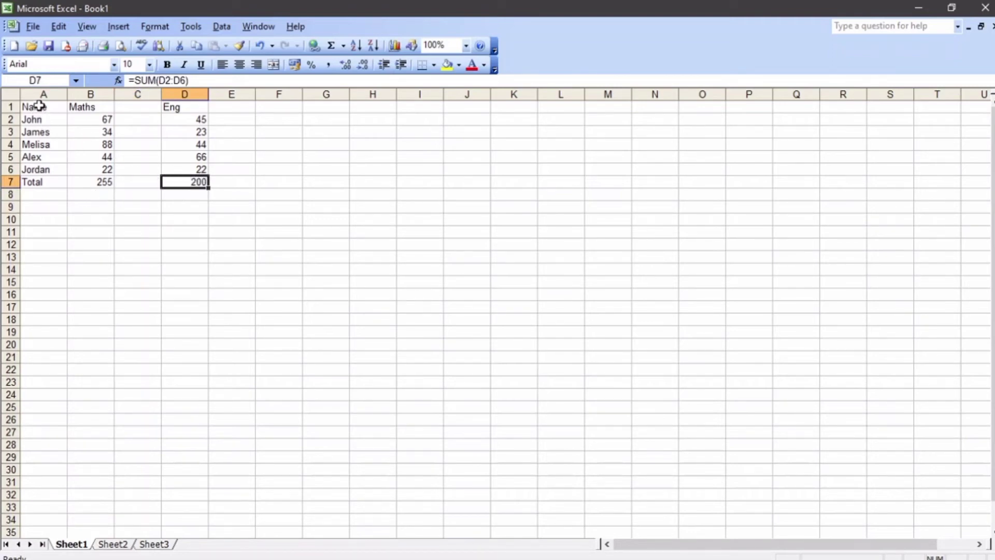
Select the non-adjacent ranges A1:A6 and D1:D6 together, clear the selection and make the same selection again
{"action": "left_click_drag", "start_coordinate": [40, 106], "coordinate": [52, 185]}
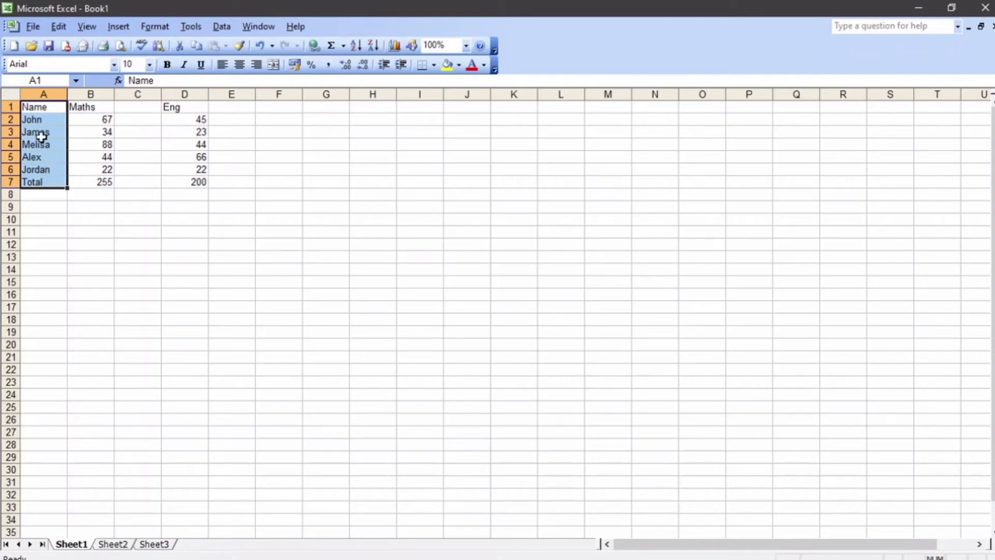
{"action": "left_click_drag", "start_coordinate": [27, 107], "coordinate": [17, 171]}
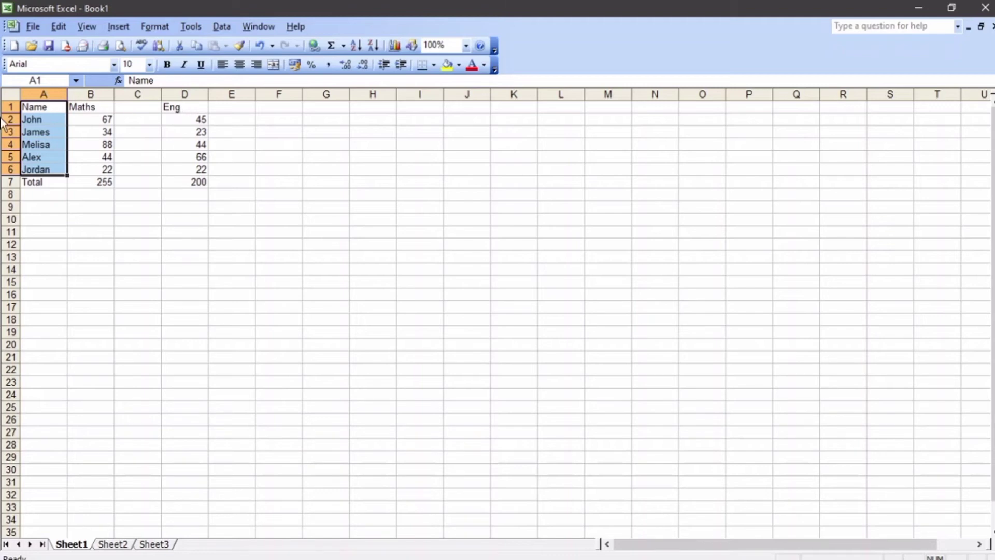
{"action": "left_click_drag", "start_coordinate": [176, 107], "coordinate": [196, 169]}
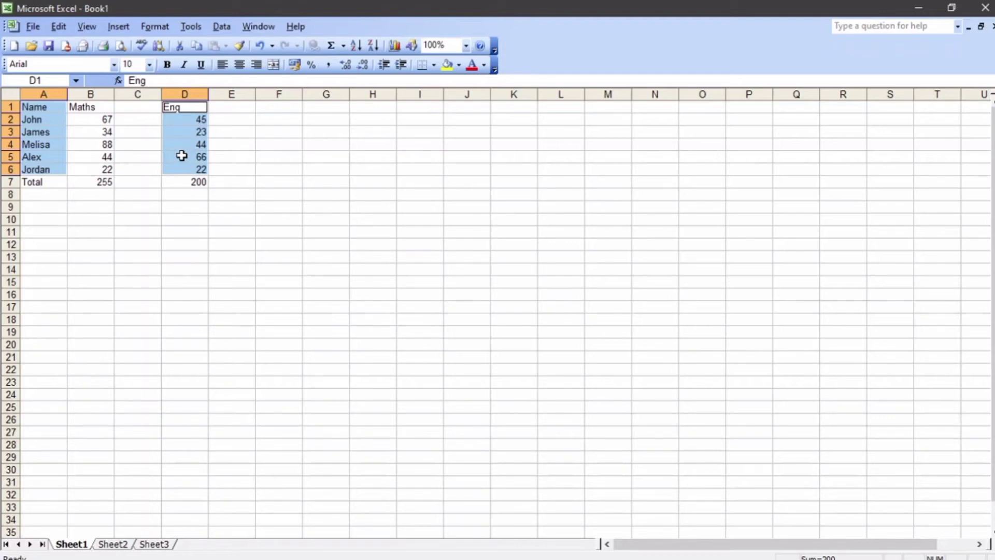
{"action": "left_click", "coordinate": [217, 229]}
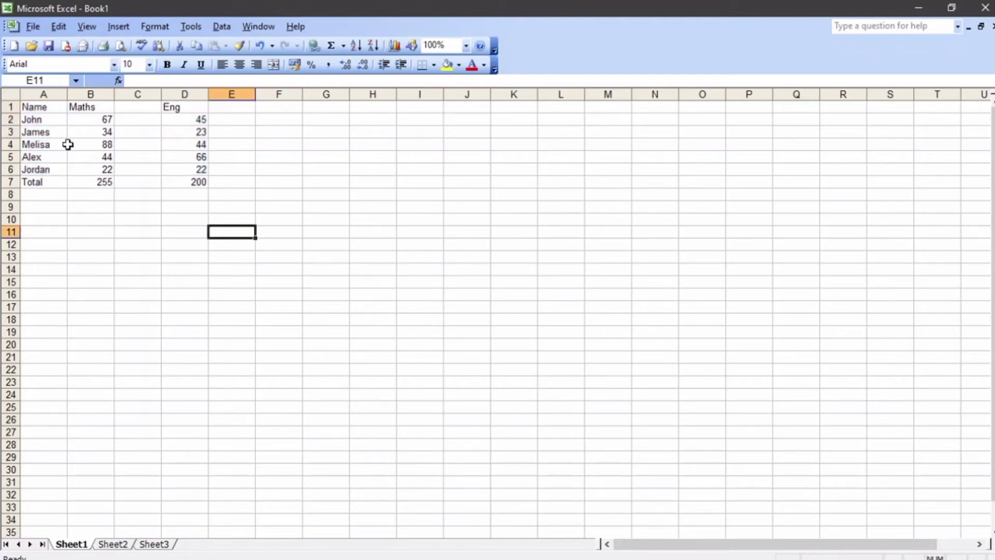
{"action": "left_click_drag", "start_coordinate": [44, 109], "coordinate": [46, 166]}
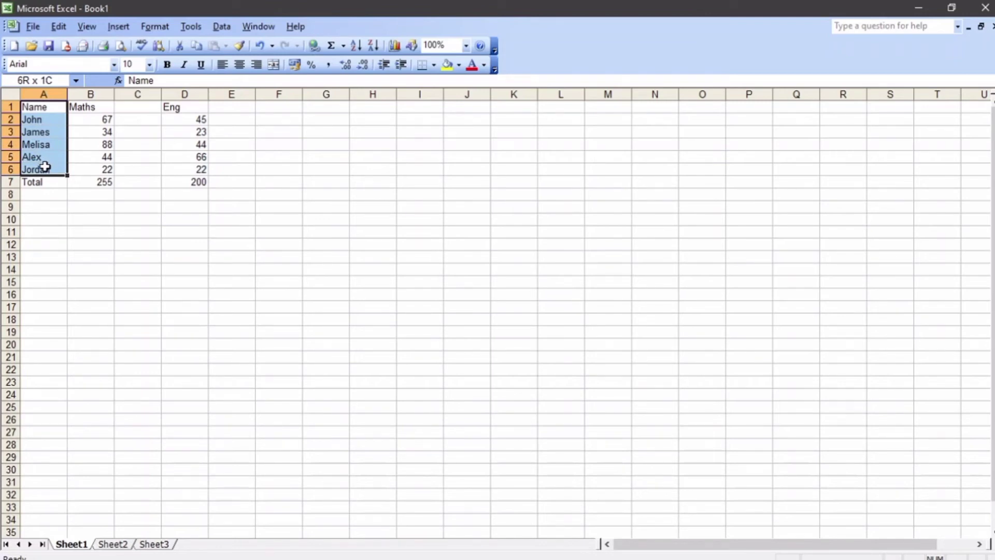
{"action": "left_click_drag", "start_coordinate": [45, 167], "coordinate": [44, 166]}
{"action": "left_click_drag", "start_coordinate": [187, 106], "coordinate": [194, 168]}
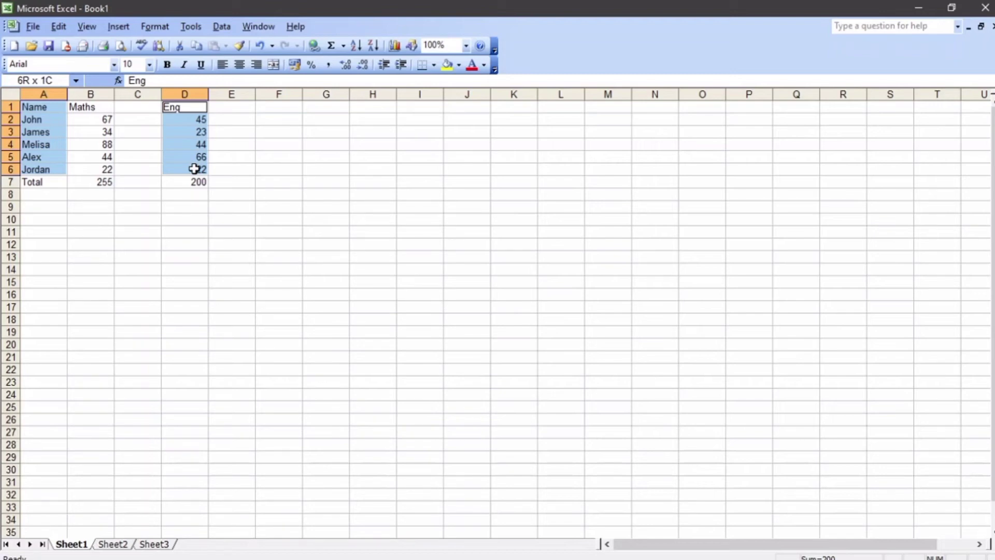
{"action": "left_click_drag", "start_coordinate": [193, 168], "coordinate": [197, 167]}
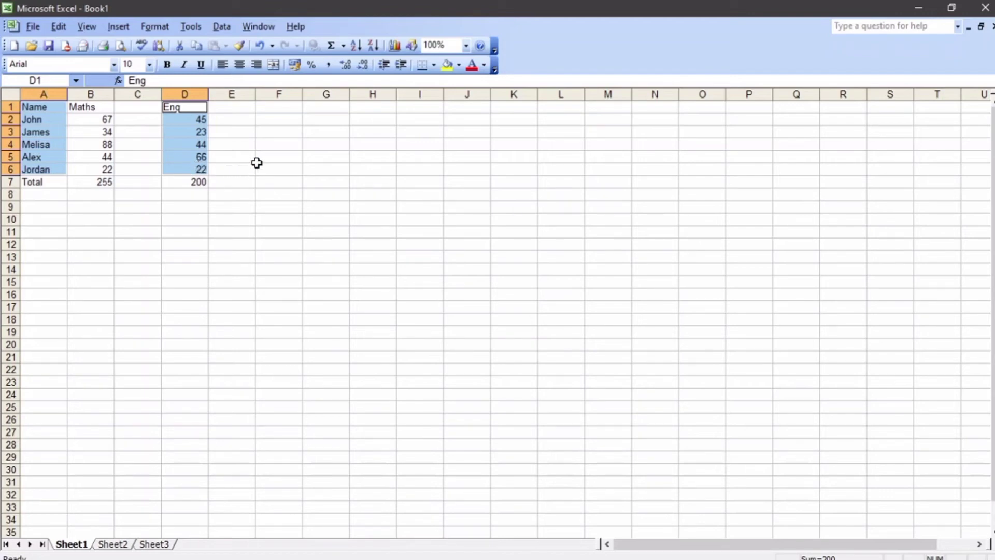
Hide column F
{"action": "left_click", "coordinate": [285, 94]}
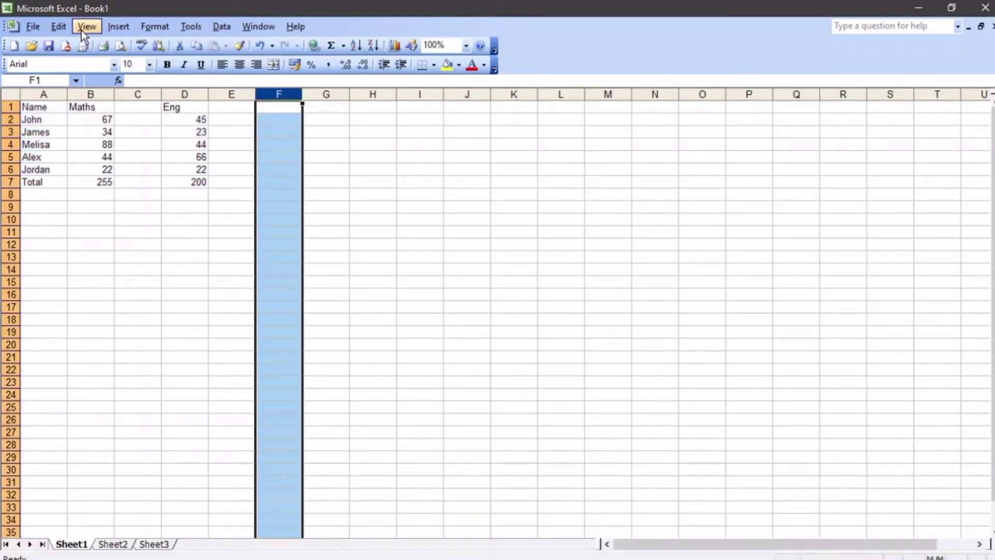
{"action": "left_click", "coordinate": [158, 25]}
{"action": "mouse_move", "coordinate": [181, 83]}
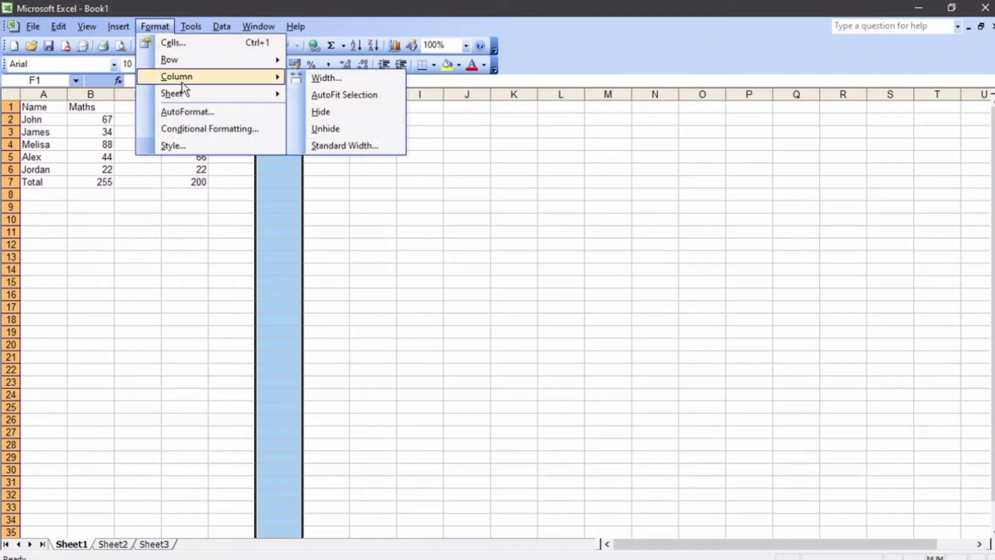
{"action": "left_click", "coordinate": [332, 118]}
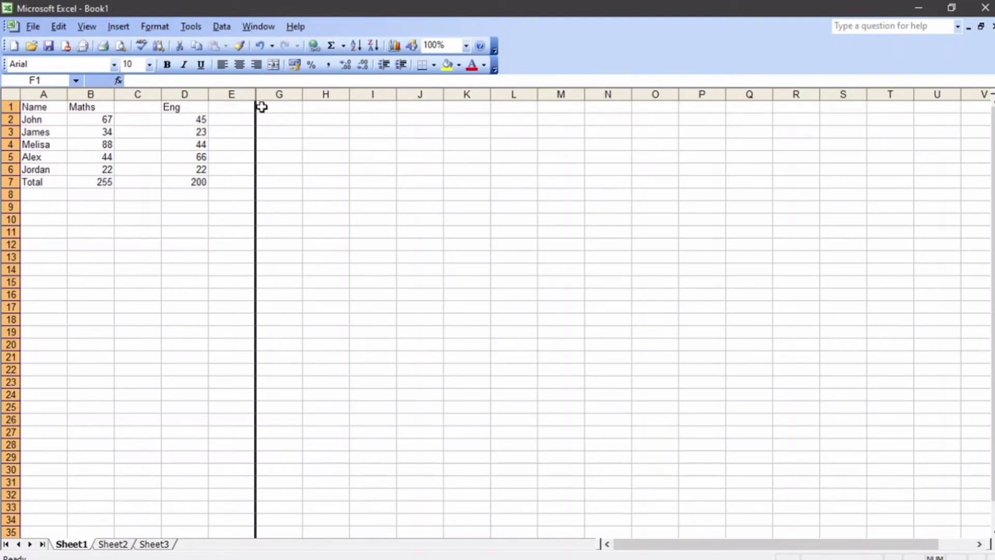
Unhide column F
{"action": "left_click", "coordinate": [149, 27]}
{"action": "mouse_move", "coordinate": [201, 79]}
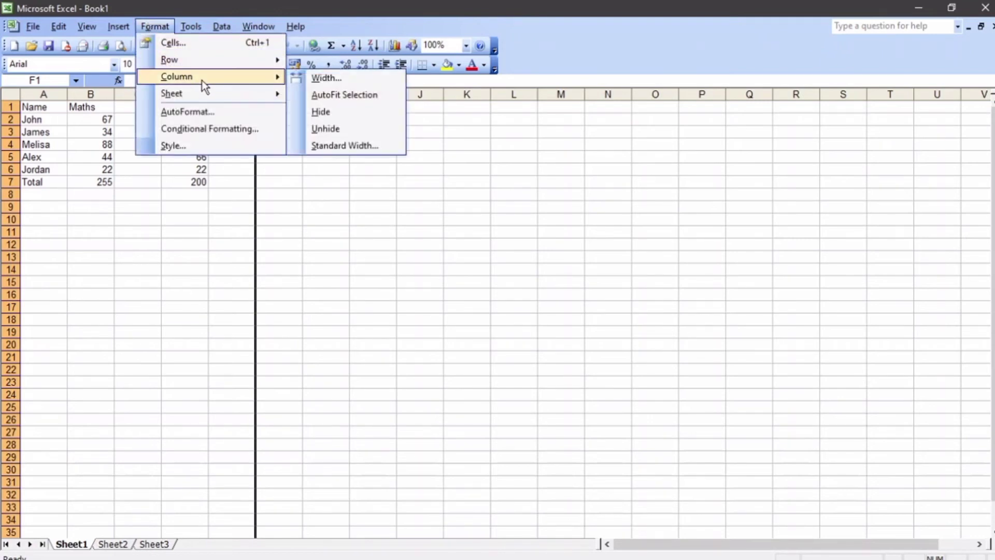
{"action": "left_click", "coordinate": [336, 134]}
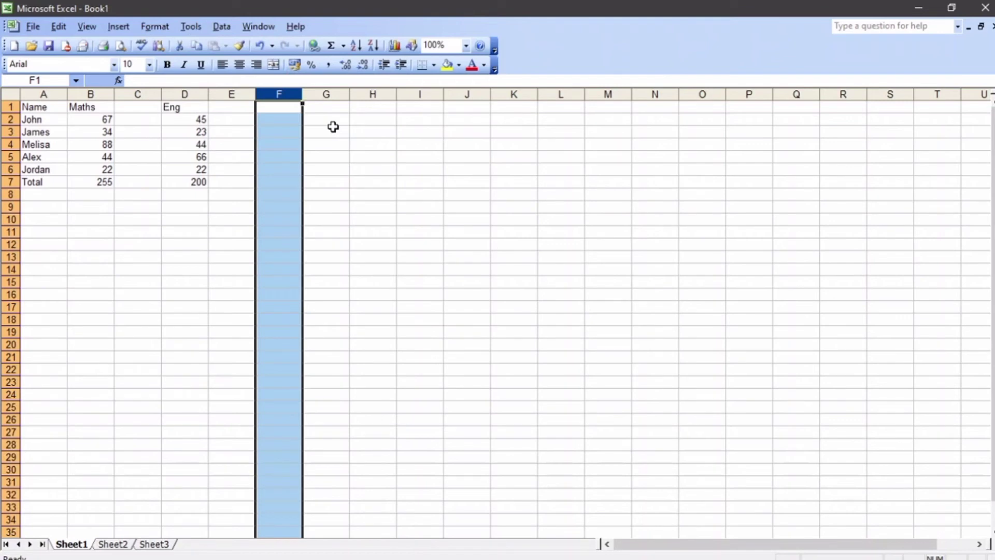
{"action": "left_click", "coordinate": [9, 194]}
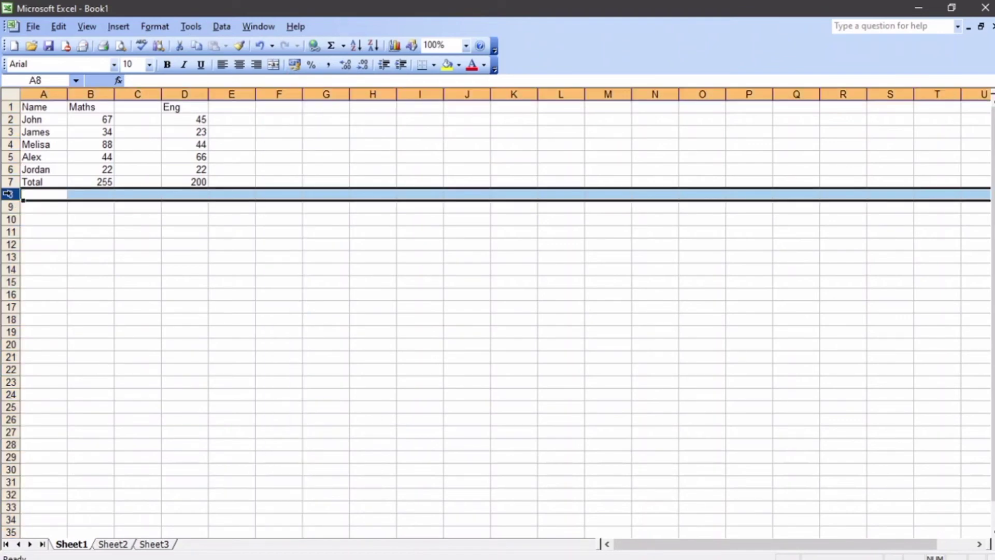
{"action": "left_click", "coordinate": [155, 27]}
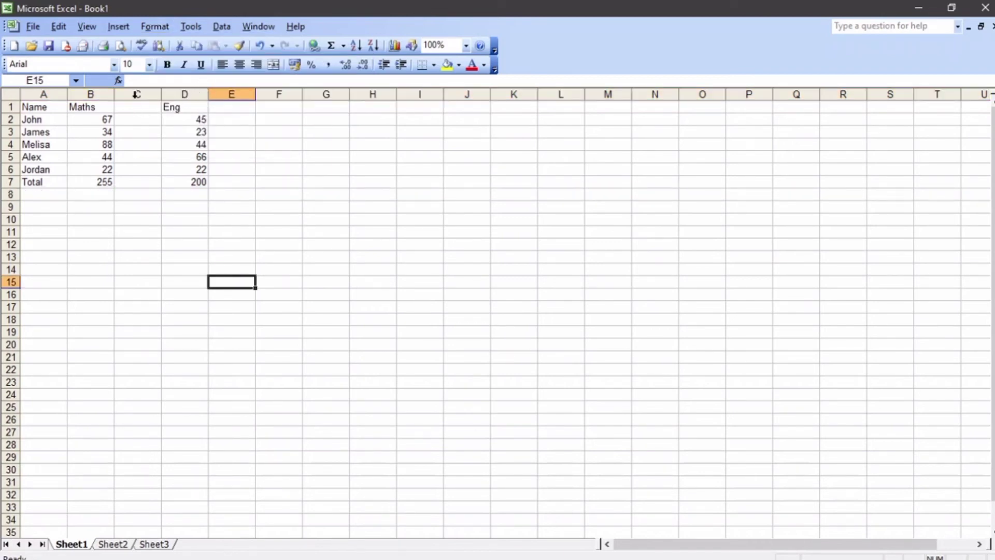
Delete the empty column C between the Maths and Eng columns and deselect the column
{"action": "left_click", "coordinate": [137, 94]}
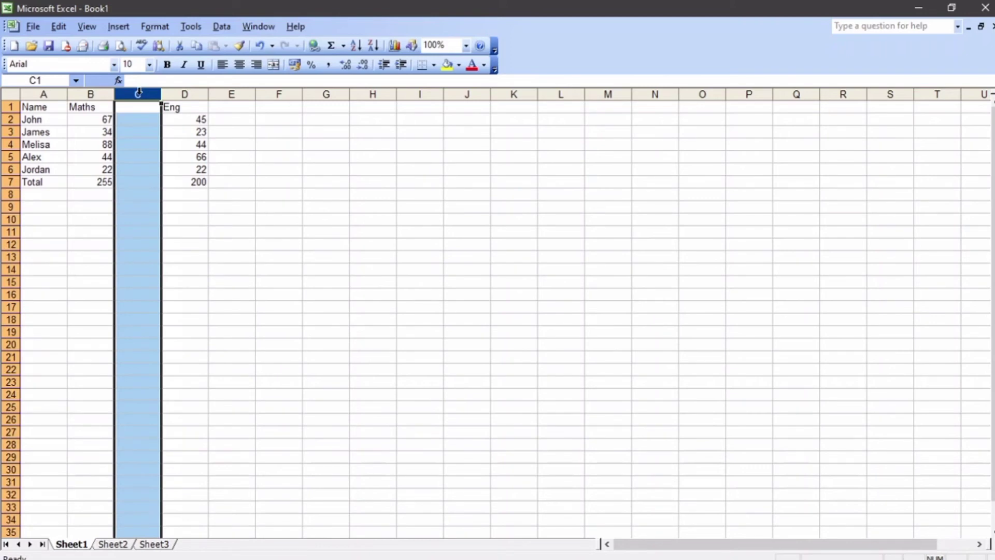
{"action": "left_click", "coordinate": [51, 26]}
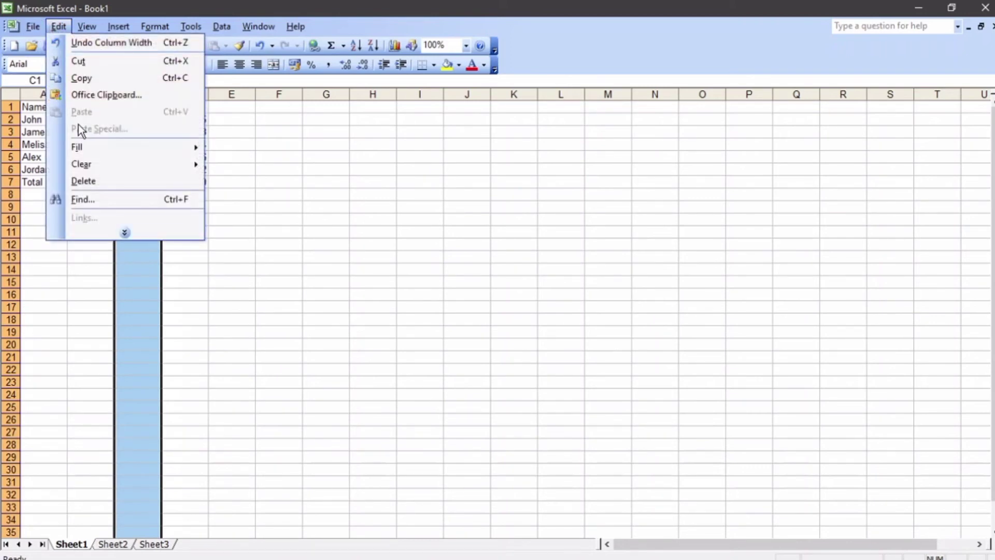
{"action": "left_click", "coordinate": [84, 180]}
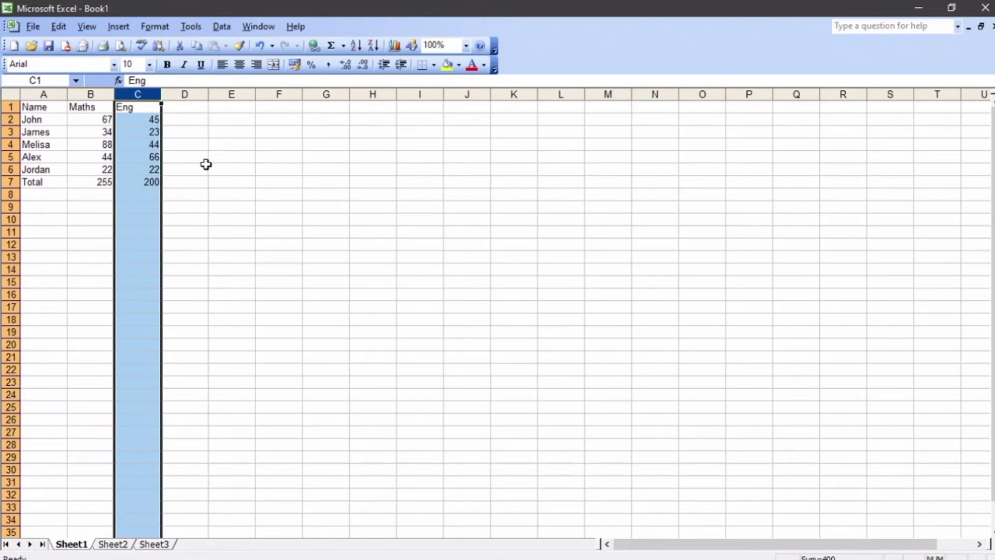
{"action": "left_click", "coordinate": [191, 167]}
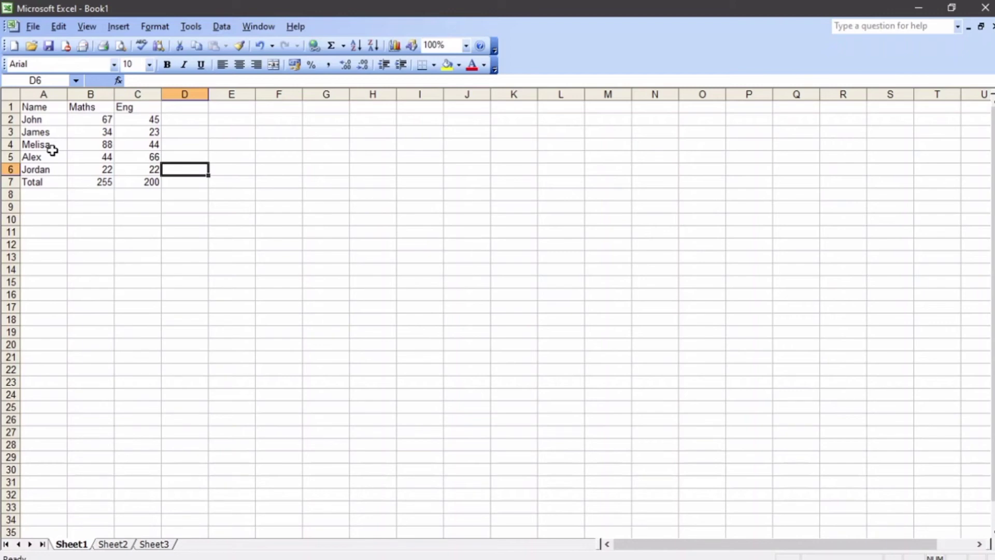
Clear the name in cell A4, undo the clearing and select the cell again
{"action": "left_click", "coordinate": [35, 146]}
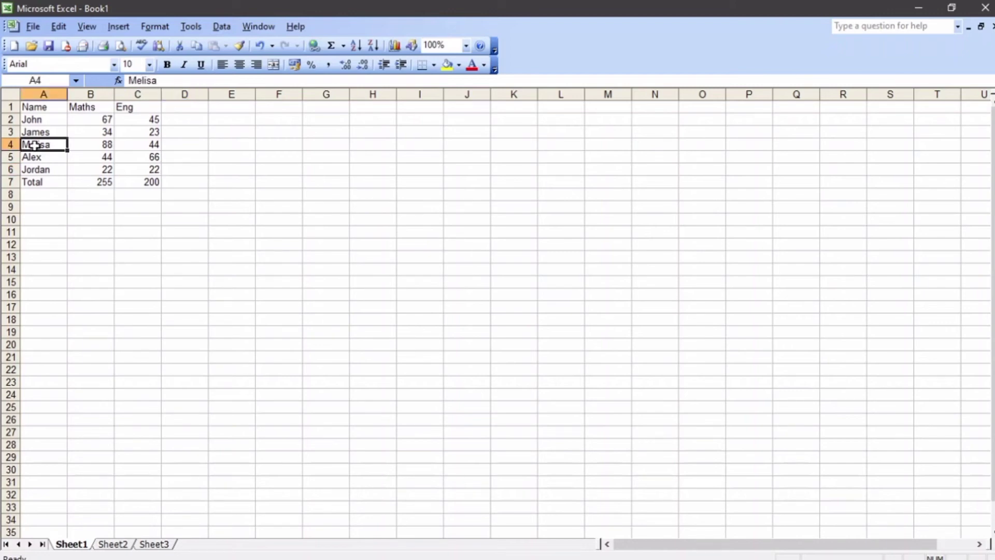
{"action": "key", "text": "BackSpace"}
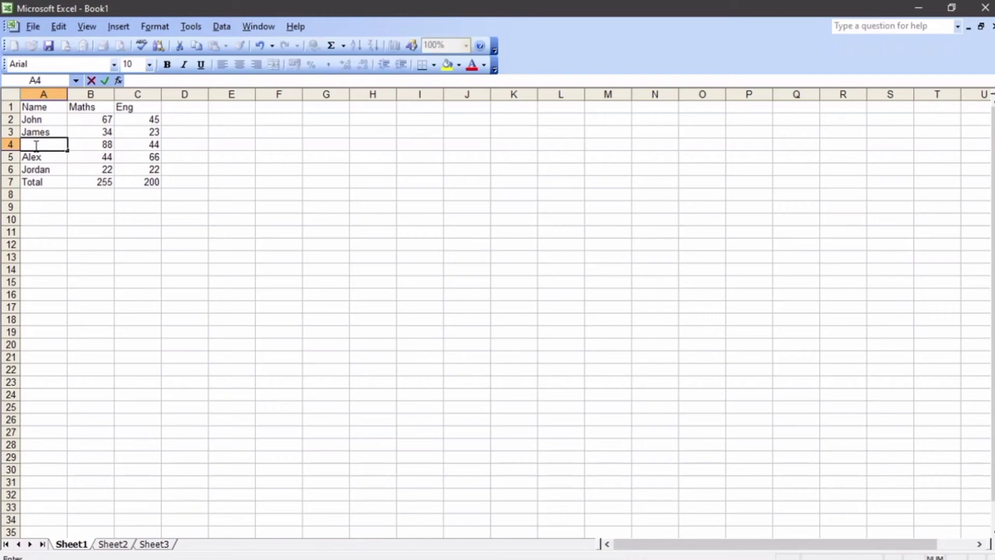
{"action": "key", "text": "ctrl+z"}
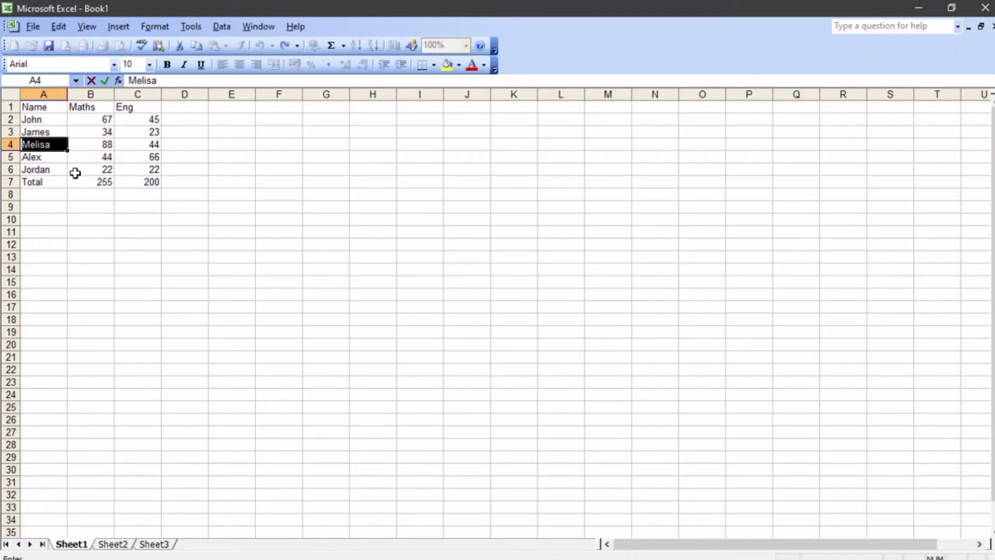
{"action": "left_click", "coordinate": [63, 182]}
{"action": "double_click", "coordinate": [52, 145]}
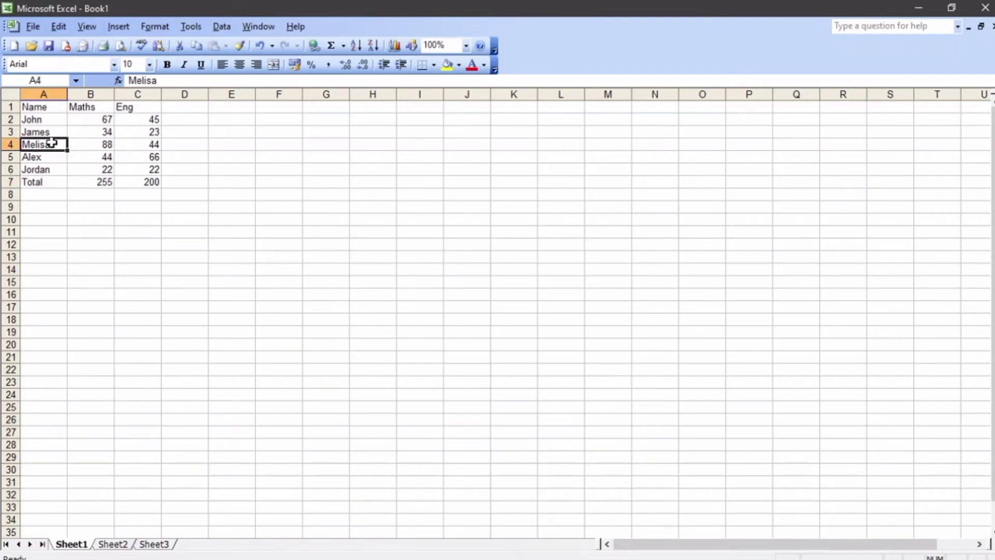
Edit the name in cell A4 in place, adding a second "l" to its spelling
{"action": "key", "text": "Return"}
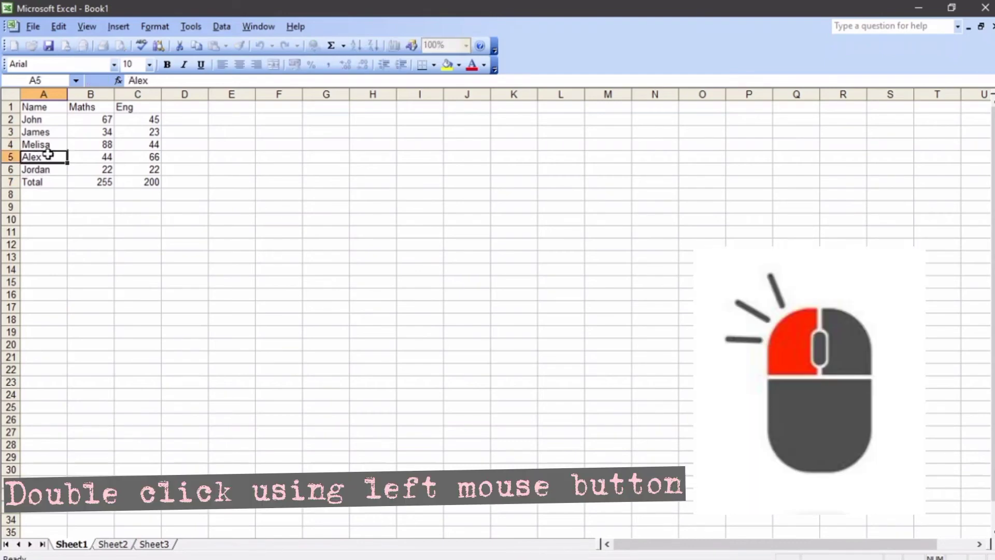
{"action": "double_click", "coordinate": [48, 143]}
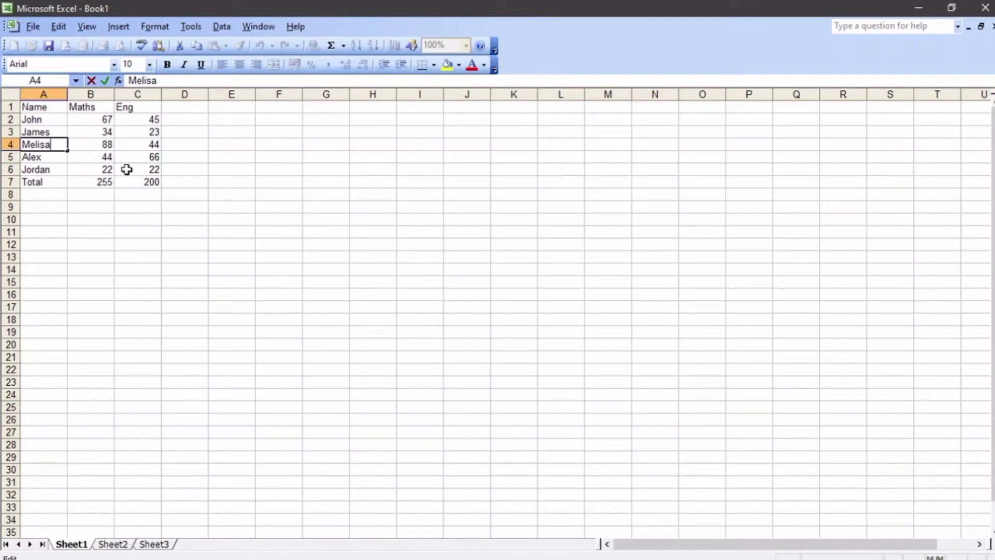
{"action": "type", "text": "l"}
{"action": "left_click", "coordinate": [54, 160]}
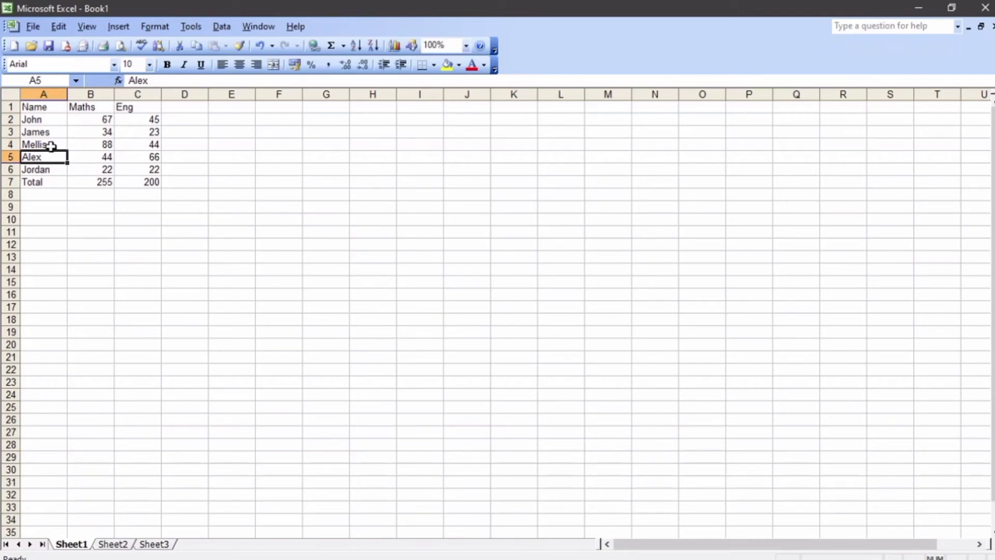
Shorten the name in cell A4 to its first three letters by editing it in the formula bar
{"action": "left_click", "coordinate": [51, 147]}
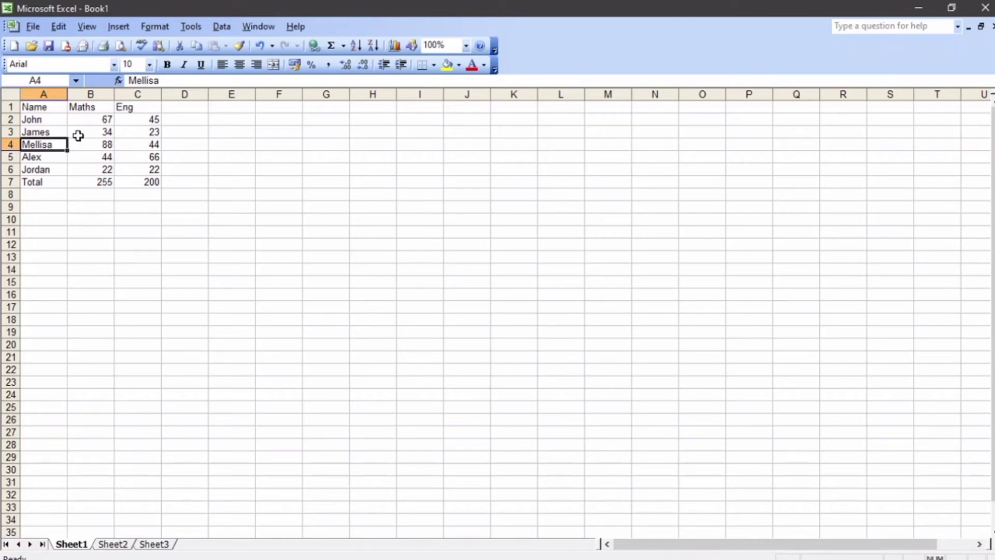
{"action": "left_click", "coordinate": [172, 82]}
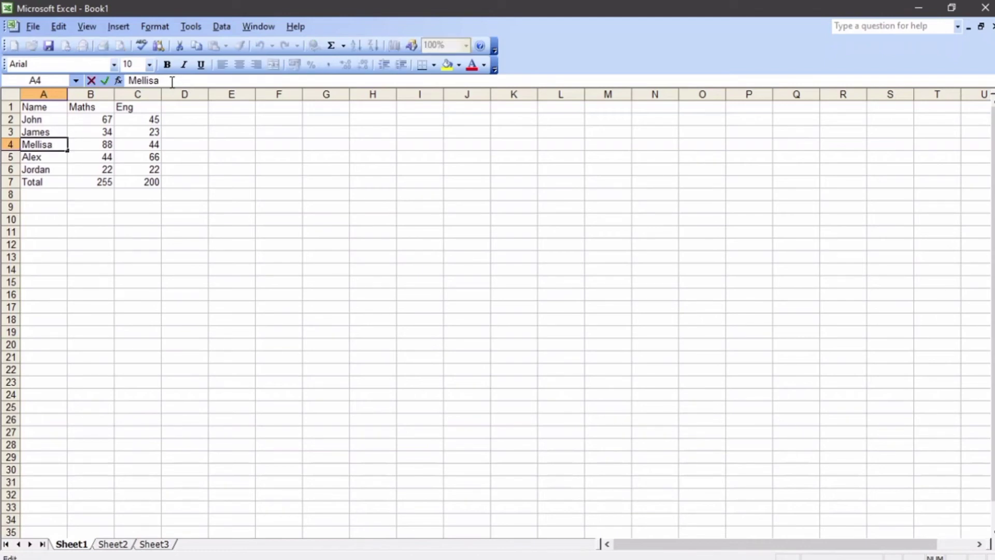
{"action": "key", "text": "BackSpace"}
{"action": "key", "text": "BackSpace"}
{"action": "left_click", "coordinate": [138, 157]}
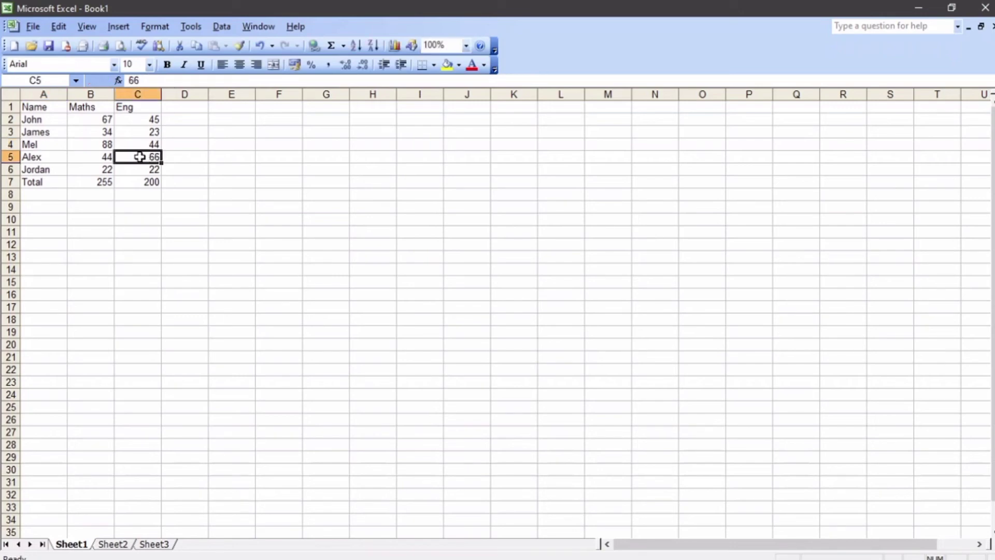
Edit cell A4 in place and append "lisa" to complete the name
{"action": "left_click", "coordinate": [41, 144]}
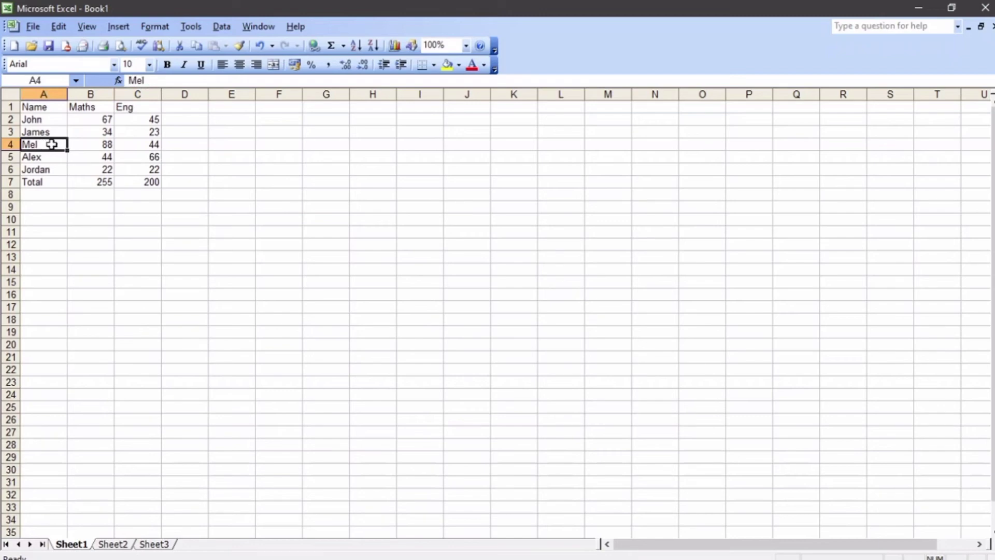
{"action": "key", "text": "F2"}
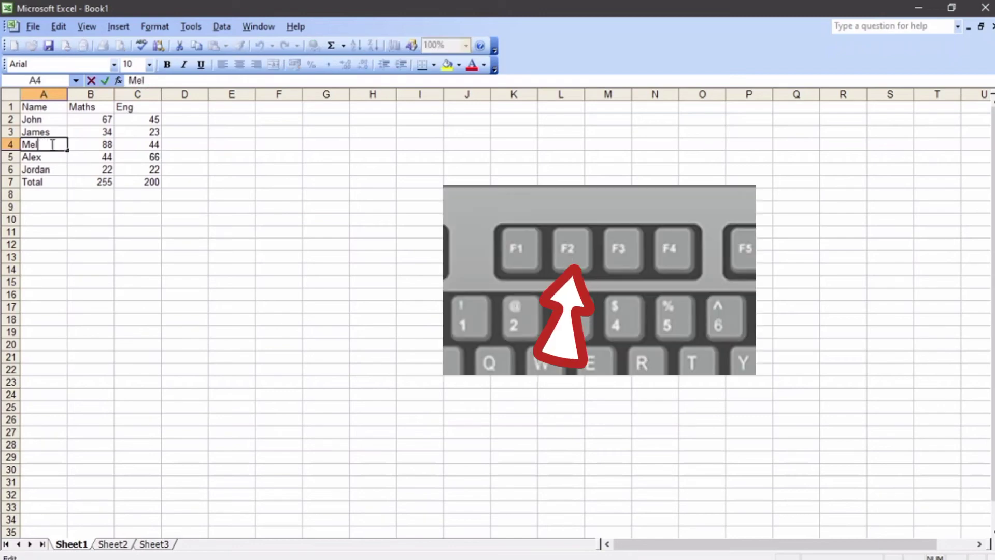
{"action": "type", "text": "lisa"}
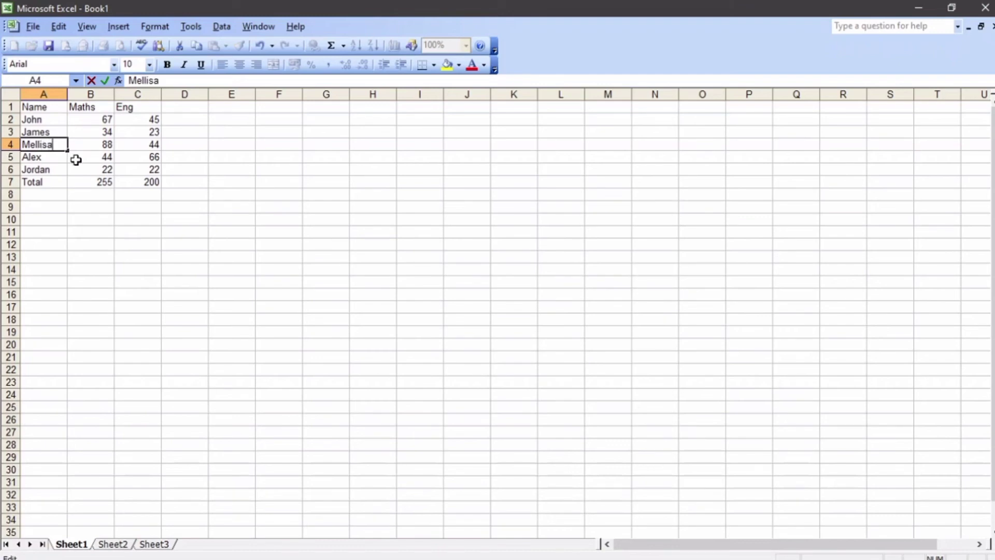
{"action": "left_click", "coordinate": [76, 197]}
Reopen the name in cell A4 for editing, both within the cell and in the formula bar, without altering it
{"action": "double_click", "coordinate": [62, 147]}
{"action": "left_click", "coordinate": [21, 206]}
{"action": "left_click", "coordinate": [41, 145]}
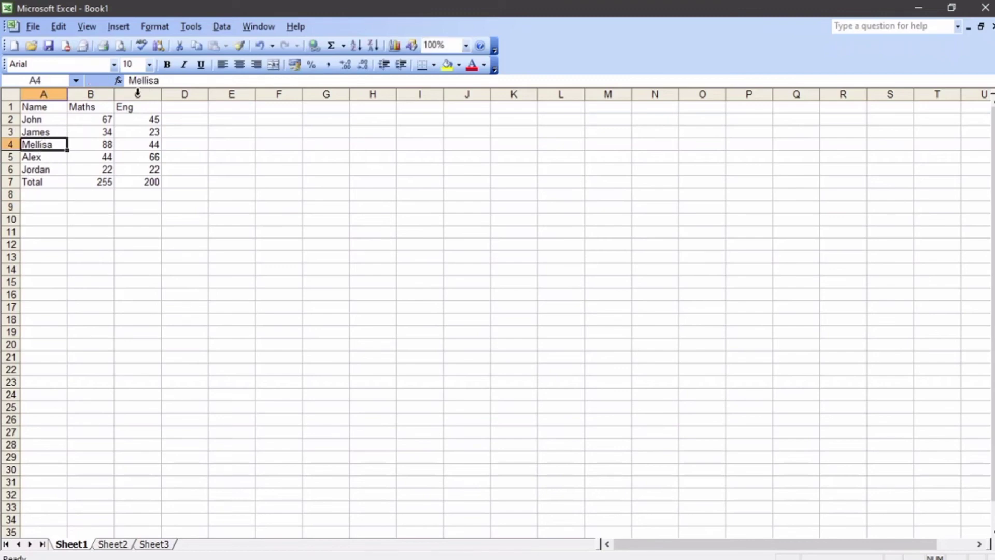
{"action": "left_click", "coordinate": [171, 80]}
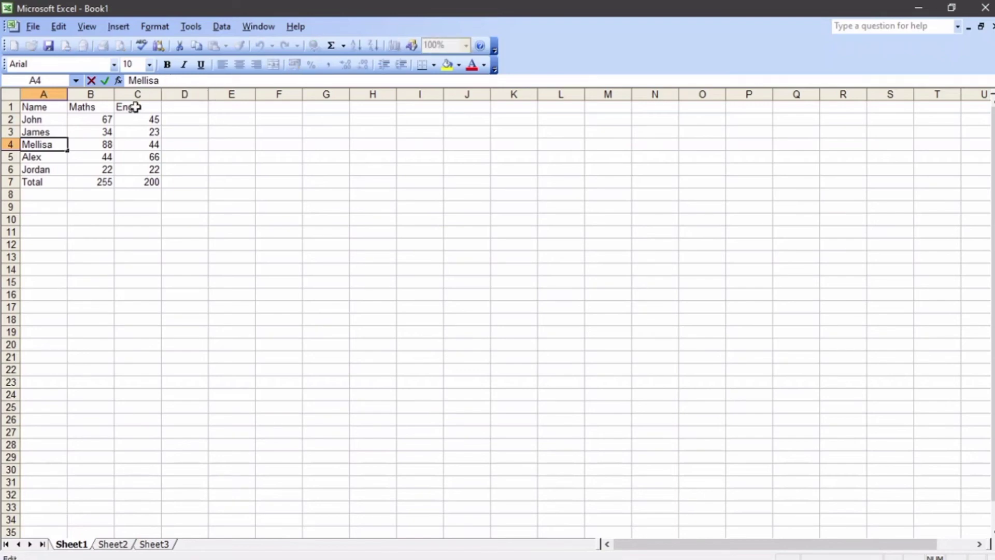
{"action": "left_click", "coordinate": [47, 144]}
{"action": "left_click", "coordinate": [46, 197]}
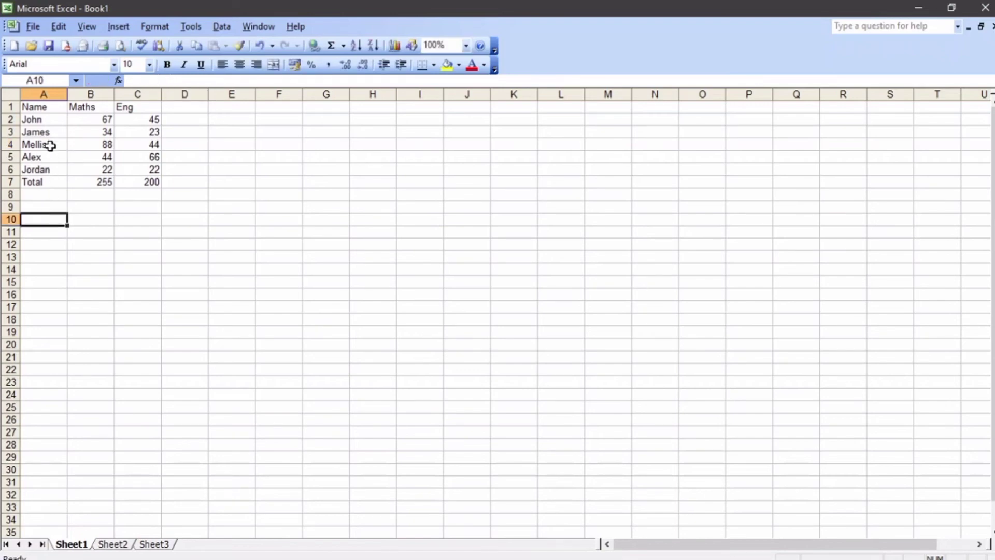
{"action": "left_click", "coordinate": [51, 144]}
{"action": "double_click", "coordinate": [51, 145]}
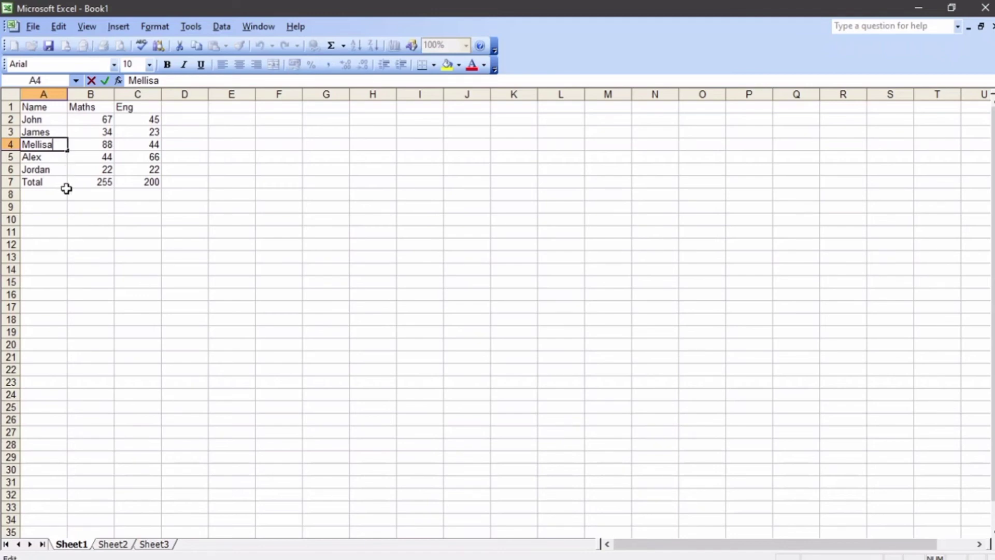
Enter 205 in cell T205, then select cell C8 below the Eng total
{"action": "scroll", "coordinate": [151, 208], "scroll_direction": "down", "scroll_amount": 20}
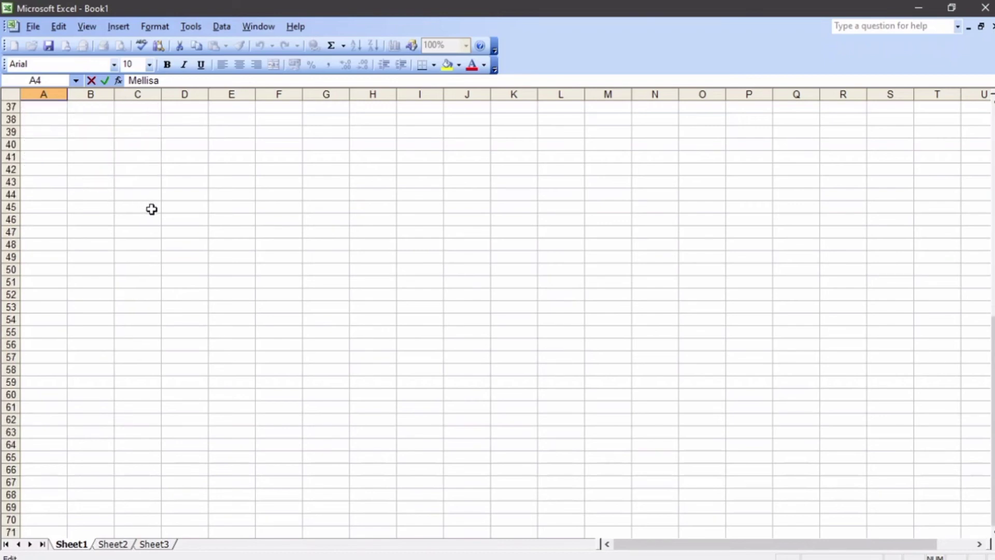
{"action": "scroll", "coordinate": [467, 311], "scroll_direction": "right", "scroll_amount": 2}
{"action": "scroll", "coordinate": [829, 484], "scroll_direction": "down", "scroll_amount": 20}
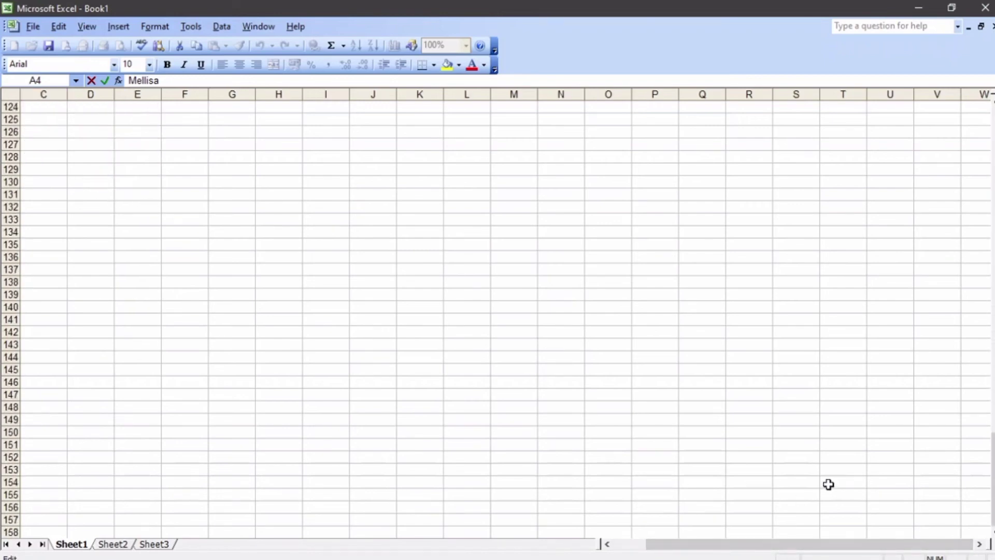
{"action": "left_click", "coordinate": [826, 481]}
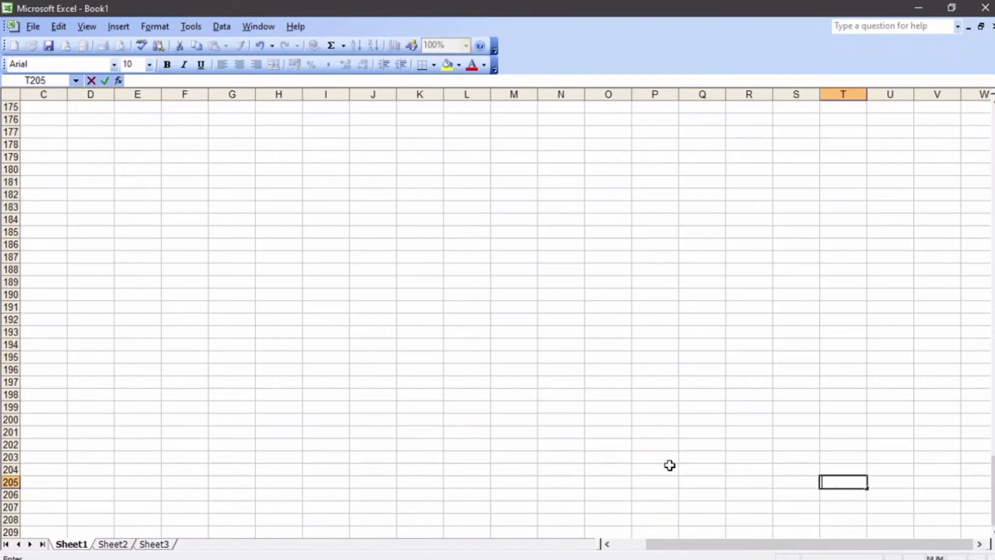
{"action": "scroll", "coordinate": [311, 311], "scroll_direction": "up", "scroll_amount": 20}
{"action": "left_click", "coordinate": [46, 192]}
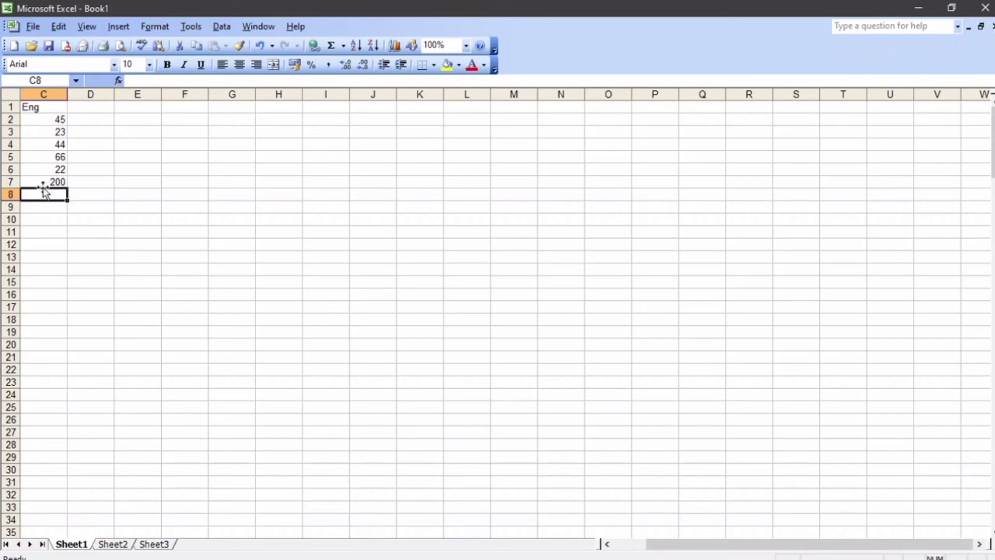
Go back down the sheet to cell T205 and select it
{"action": "left_click_drag", "start_coordinate": [674, 544], "coordinate": [680, 513]}
{"action": "left_click_drag", "start_coordinate": [993, 143], "coordinate": [980, 541]}
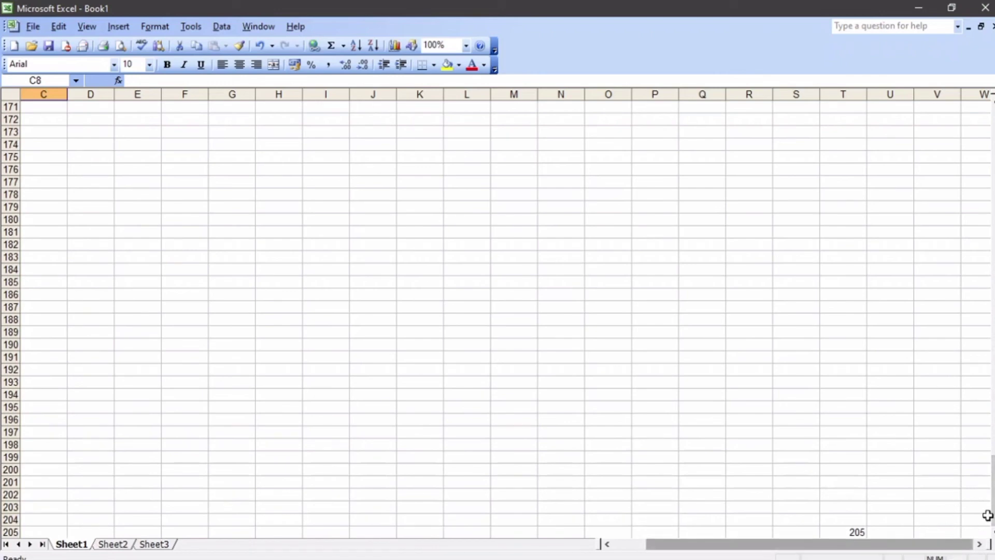
{"action": "left_click", "coordinate": [844, 531]}
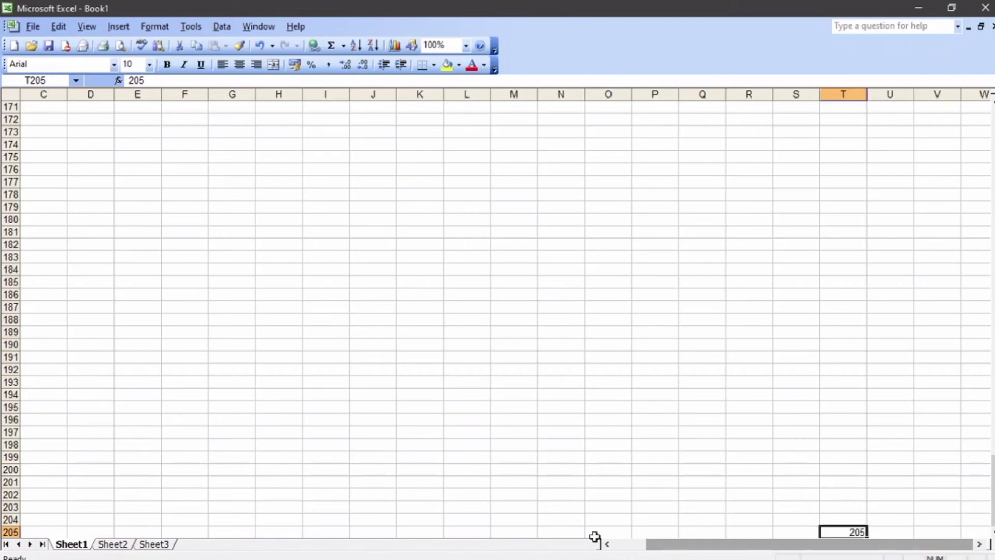
Return to the start of the sheet and select the Name header in cell A1
{"action": "left_click_drag", "start_coordinate": [688, 546], "coordinate": [611, 536]}
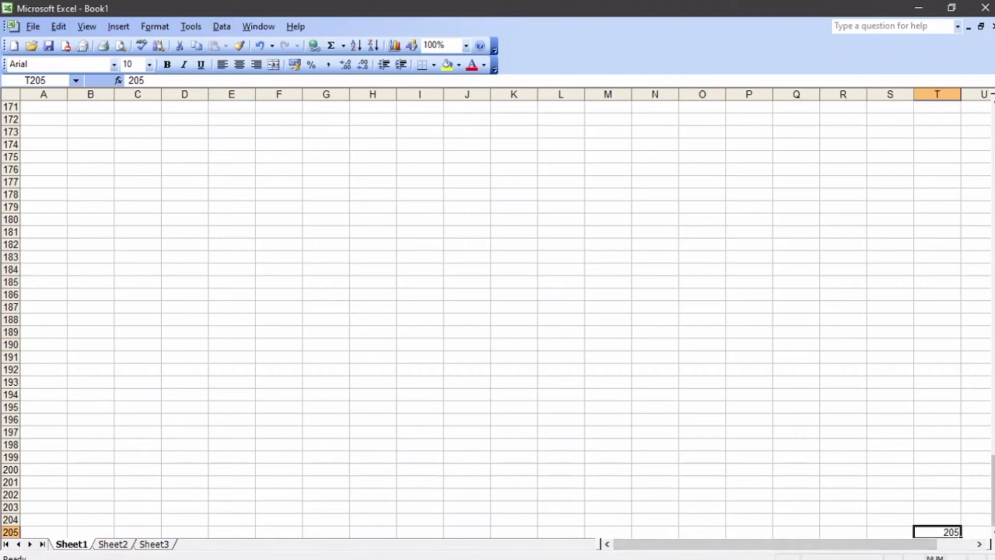
{"action": "left_click", "coordinate": [994, 489]}
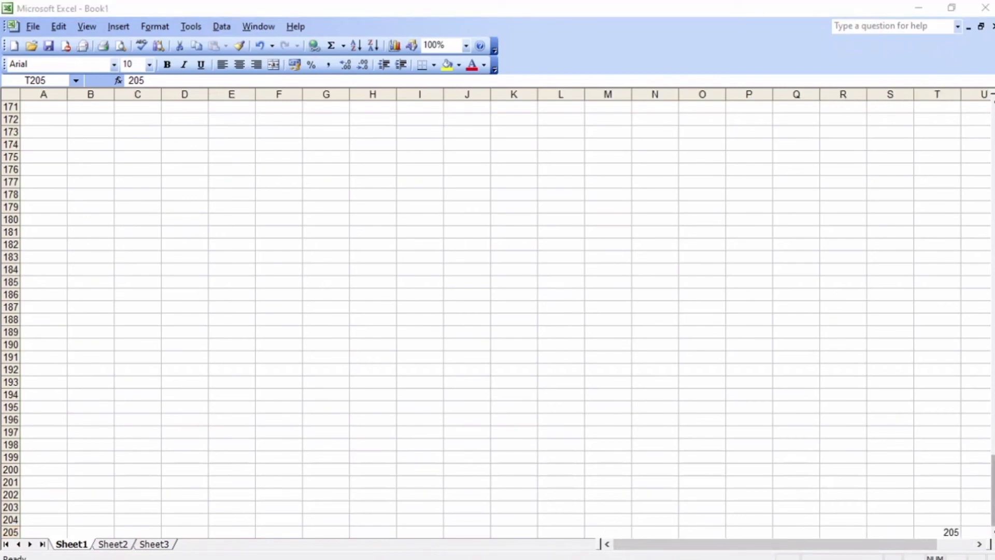
{"action": "left_click", "coordinate": [993, 490]}
{"action": "left_click_drag", "start_coordinate": [991, 472], "coordinate": [992, 123]}
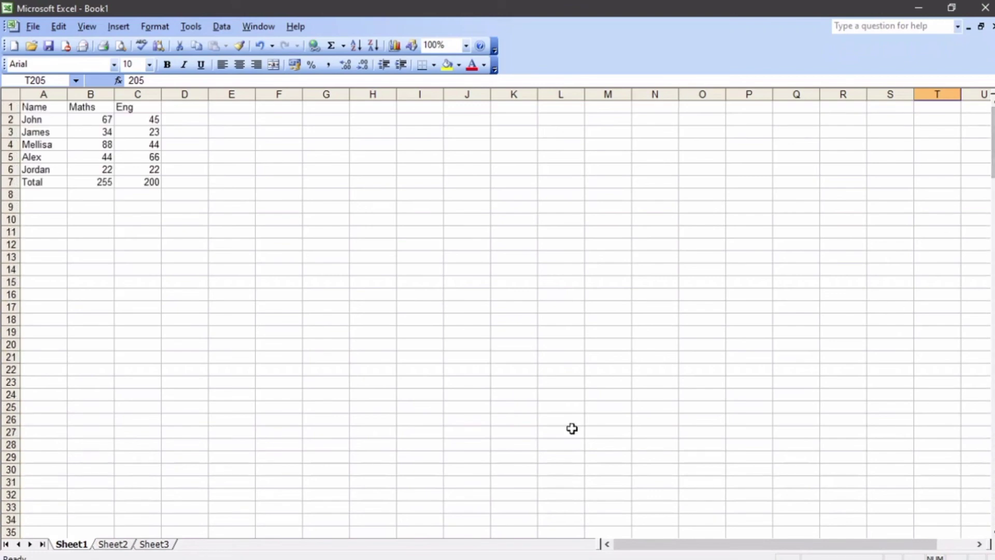
{"action": "left_click", "coordinate": [38, 107]}
Move the active cell from A1 down column A, row by row, to A214
{"action": "key", "text": "Down"}
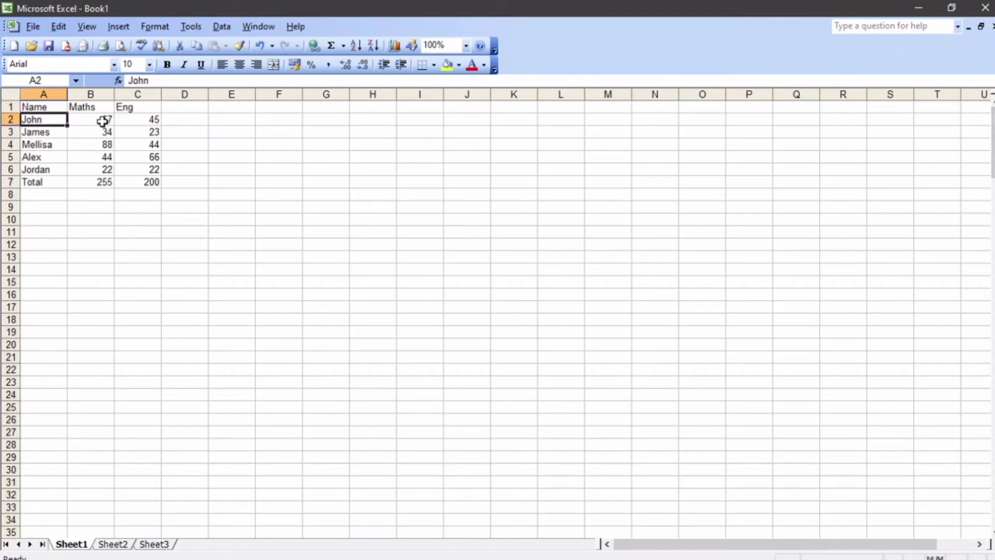
{"action": "key", "text": "Down"}
{"action": "key", "text": "Down"}
{"action": "key", "text": "Down"}
{"action": "key", "text": "Down"}
{"action": "key", "text": "Down"}
{"action": "key", "text": "Down"}
{"action": "key", "text": "Down"}
{"action": "key", "text": "Down"}
{"action": "key", "text": "Down"}
{"action": "key", "text": "Down"}
{"action": "key", "text": "Down"}
{"action": "key", "text": "Down"}
{"action": "key", "text": "Down"}
{"action": "key", "text": "Down"}
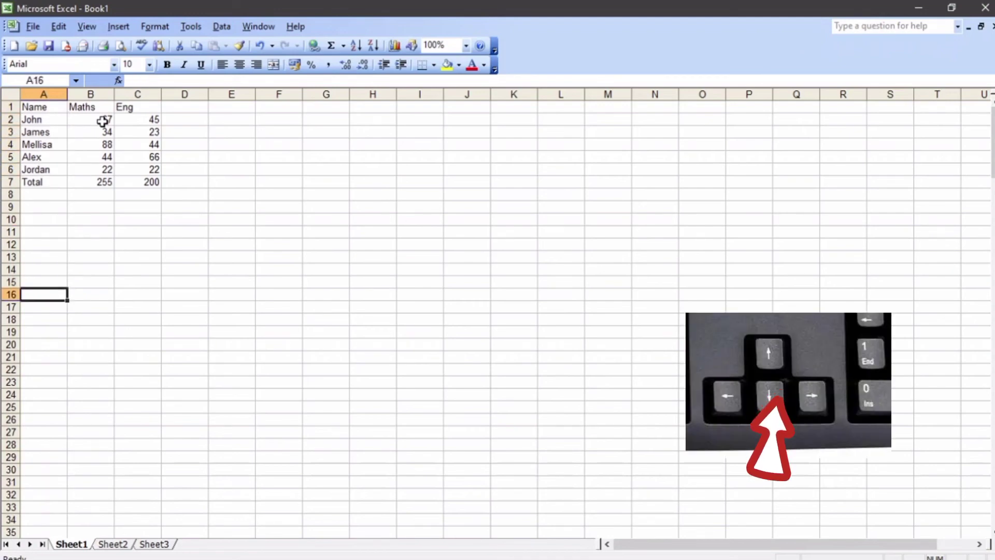
{"action": "key", "text": "Down"}
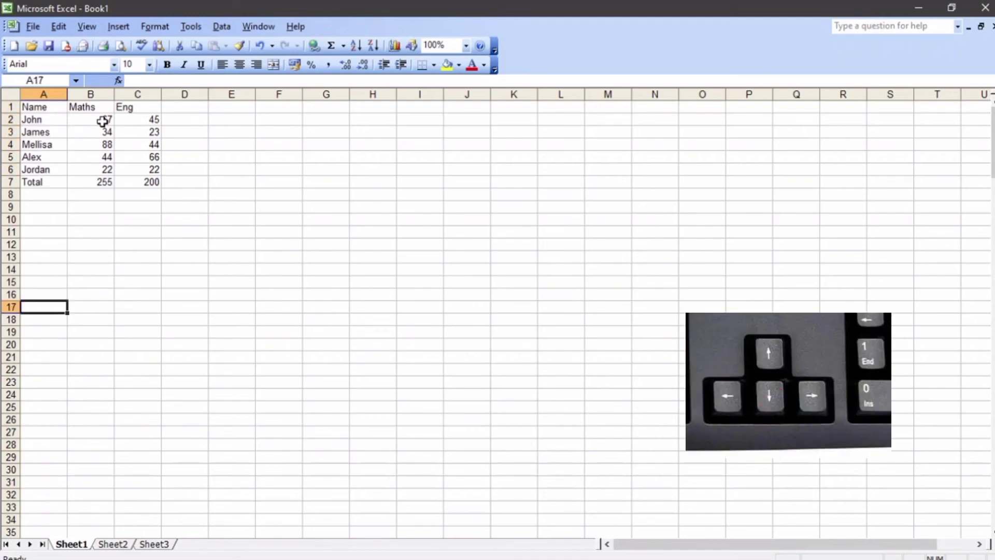
{"action": "key", "text": "Down"}
{"action": "key", "text": "Down"}
{"action": "key", "text": "Down"}
{"action": "key", "text": "Down"}
{"action": "key", "text": "Down"}
{"action": "key", "text": "Down"}
{"action": "key", "text": "Down"}
{"action": "key", "text": "Down"}
{"action": "key", "text": "Down"}
{"action": "key", "text": "Down"}
{"action": "key", "text": "Down"}
{"action": "key", "text": "Down"}
{"action": "key", "text": "Down"}
{"action": "key", "text": "Down"}
{"action": "key", "text": "Down"}
{"action": "key", "text": "Down"}
{"action": "key", "text": "Down"}
{"action": "key", "text": "Down"}
{"action": "key", "text": "Down"}
{"action": "key", "text": "Down"}
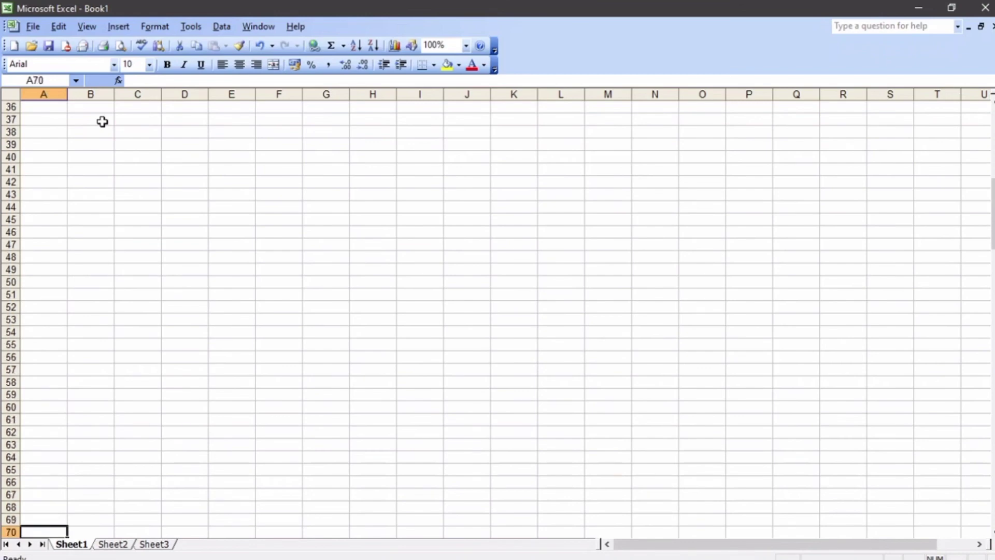
{"action": "key", "text": "Down"}
{"action": "key", "text": "Down"}
{"action": "key", "text": "Down"}
{"action": "key", "text": "Down"}
{"action": "key", "text": "Down"}
{"action": "key", "text": "Down"}
{"action": "key", "text": "Down"}
{"action": "key", "text": "Down"}
{"action": "key", "text": "Down"}
{"action": "key", "text": "Down"}
{"action": "key", "text": "Down"}
{"action": "key", "text": "Down"}
{"action": "key", "text": "Down"}
{"action": "key", "text": "Down"}
{"action": "key", "text": "Down"}
{"action": "key", "text": "Down"}
{"action": "key", "text": "Down"}
{"action": "key", "text": "Down"}
{"action": "key", "text": "Down"}
{"action": "key", "text": "Down"}
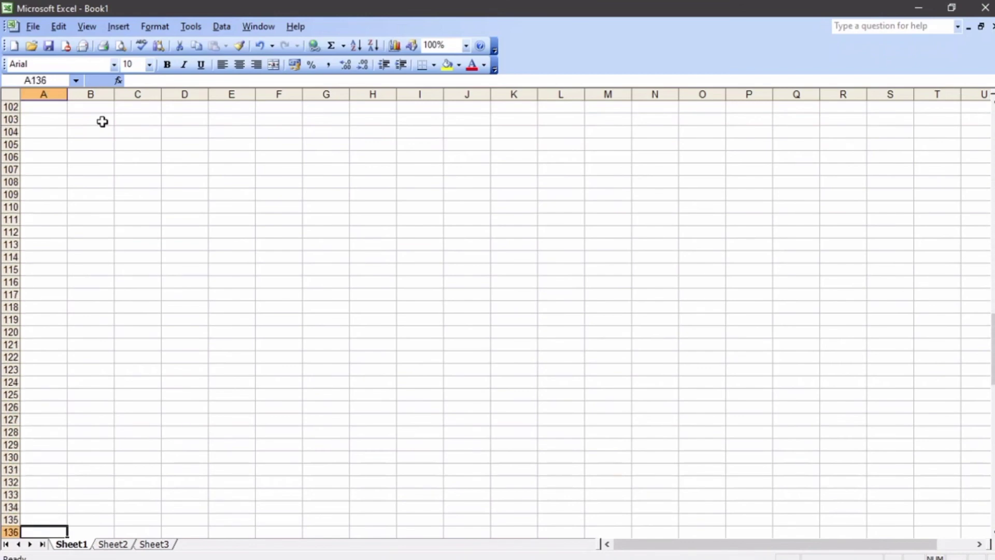
{"action": "key", "text": "Down"}
{"action": "key", "text": "Down"}
{"action": "key", "text": "Down"}
{"action": "key", "text": "Down"}
{"action": "key", "text": "Down"}
{"action": "key", "text": "Down"}
{"action": "key", "text": "Down"}
{"action": "key", "text": "Down"}
{"action": "key", "text": "Down"}
{"action": "key", "text": "Down"}
{"action": "key", "text": "Down"}
{"action": "key", "text": "Down"}
{"action": "key", "text": "Down"}
{"action": "key", "text": "Down"}
{"action": "key", "text": "Down"}
{"action": "key", "text": "Down"}
{"action": "key", "text": "Down"}
{"action": "key", "text": "Down"}
{"action": "key", "text": "Down"}
{"action": "key", "text": "Down"}
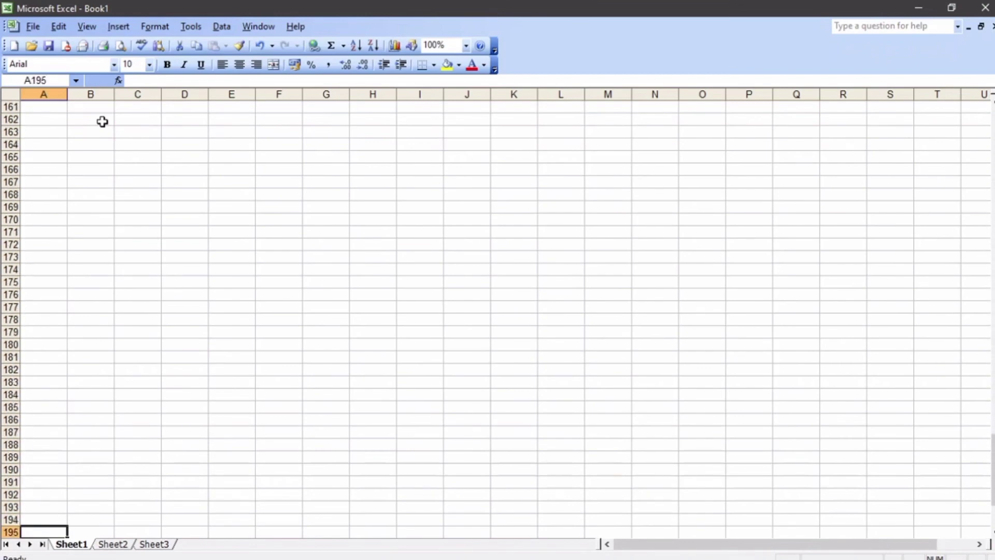
{"action": "key", "text": "Down"}
{"action": "key", "text": "Down"}
{"action": "key", "text": "Down"}
{"action": "key", "text": "Down"}
{"action": "key", "text": "Down"}
{"action": "key", "text": "Down"}
{"action": "key", "text": "Down"}
{"action": "key", "text": "Down"}
{"action": "key", "text": "Down"}
{"action": "key", "text": "Down"}
{"action": "key", "text": "Down"}
{"action": "key", "text": "Down"}
{"action": "key", "text": "Down"}
{"action": "key", "text": "Down"}
{"action": "key", "text": "Down"}
{"action": "key", "text": "Down"}
{"action": "key", "text": "Down"}
{"action": "key", "text": "Down"}
{"action": "key", "text": "Down"}
Move the active cell from A214 across to column T and up to cell T205
{"action": "key", "text": "Right"}
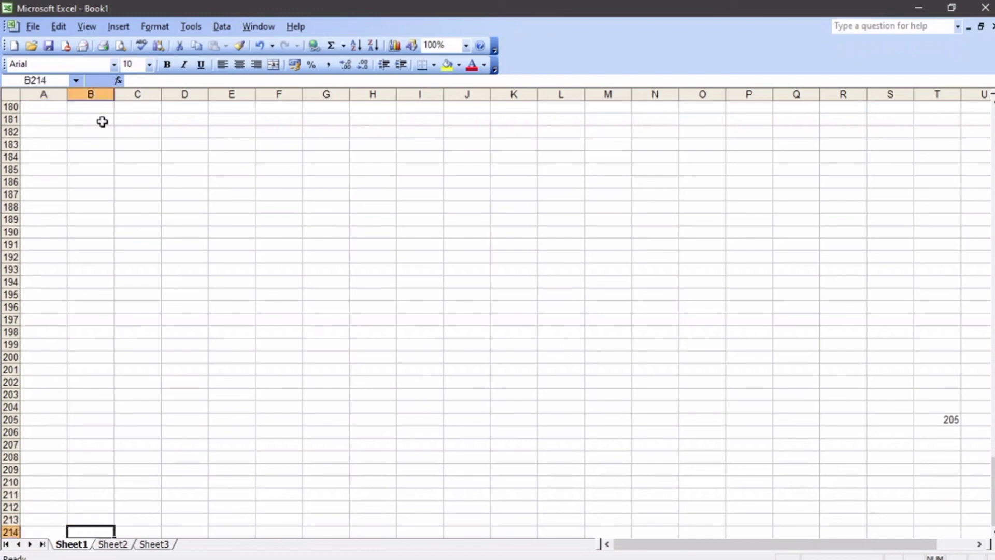
{"action": "key", "text": "Right"}
{"action": "key", "text": "Right"}
{"action": "key", "text": "Right"}
{"action": "key", "text": "Right"}
{"action": "key", "text": "Right"}
{"action": "key", "text": "Right"}
{"action": "key", "text": "Right"}
{"action": "key", "text": "Right"}
{"action": "key", "text": "Right"}
{"action": "key", "text": "Right"}
{"action": "key", "text": "Right"}
{"action": "key", "text": "Right"}
{"action": "key", "text": "Right"}
{"action": "key", "text": "Right"}
{"action": "key", "text": "Right"}
{"action": "key", "text": "Up"}
{"action": "key", "text": "Up"}
{"action": "key", "text": "Up"}
{"action": "key", "text": "Up"}
{"action": "key", "text": "Up"}
{"action": "key", "text": "Up"}
{"action": "key", "text": "Up"}
{"action": "key", "text": "Up"}
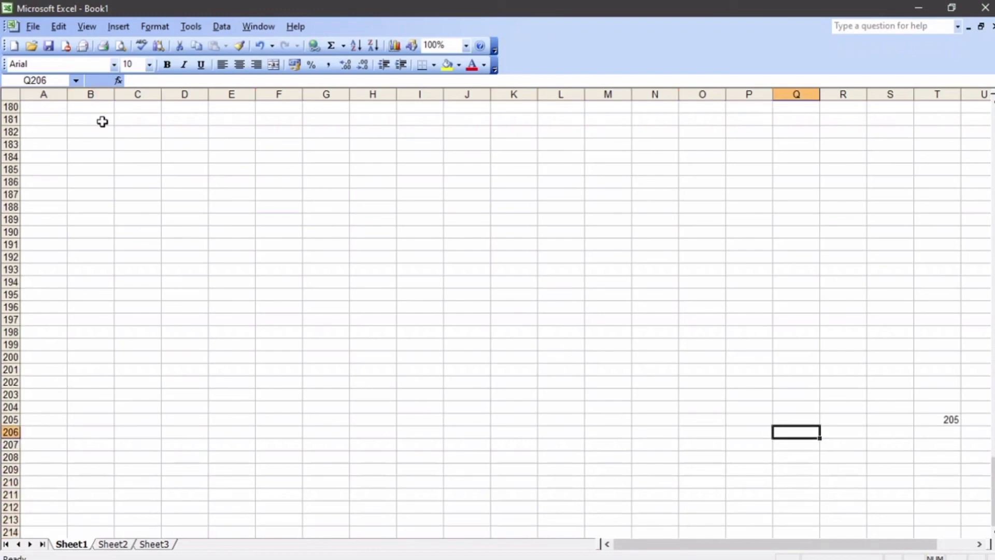
{"action": "key", "text": "Right"}
{"action": "key", "text": "Right"}
{"action": "key", "text": "Right"}
{"action": "key", "text": "Up"}
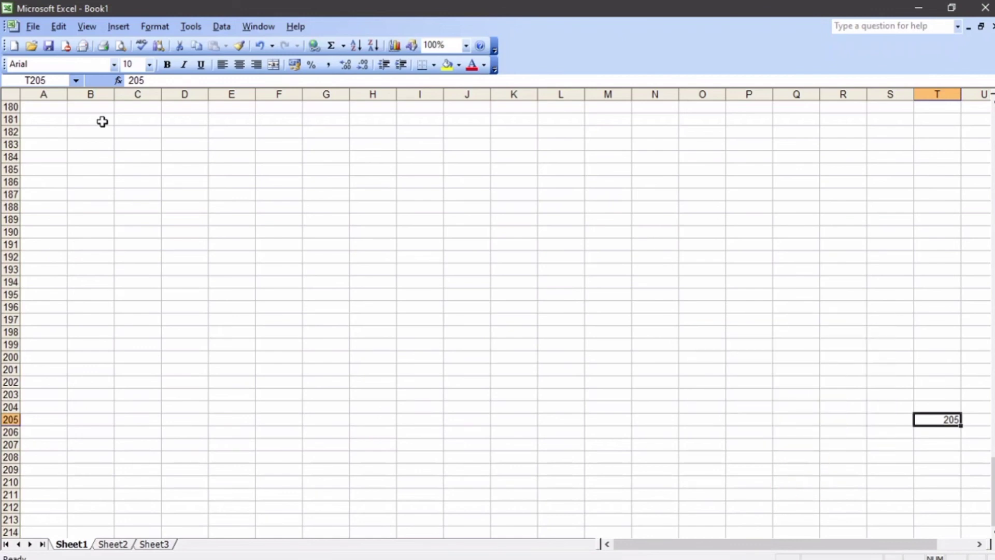
Move the active cell from T205 across the empty columns, cell by cell, to column A
{"action": "key", "text": "Up"}
{"action": "key", "text": "Down"}
{"action": "key", "text": "Left"}
{"action": "key", "text": "Left"}
{"action": "key", "text": "Left"}
{"action": "key", "text": "Left"}
{"action": "key", "text": "Left"}
{"action": "key", "text": "Left"}
{"action": "key", "text": "Left"}
{"action": "key", "text": "Left"}
{"action": "key", "text": "Left"}
{"action": "key", "text": "Left"}
{"action": "key", "text": "Left"}
{"action": "key", "text": "Left"}
{"action": "key", "text": "Left"}
{"action": "key", "text": "Left"}
{"action": "key", "text": "Left"}
{"action": "key", "text": "Left"}
{"action": "key", "text": "Left"}
{"action": "key", "text": "Left"}
{"action": "key", "text": "Left"}
Move the active cell up column A, row by row, to the Name header in A1
{"action": "key", "text": "Up"}
{"action": "key", "text": "Up"}
{"action": "key", "text": "Up"}
{"action": "key", "text": "Up"}
{"action": "key", "text": "Up"}
{"action": "key", "text": "Up"}
{"action": "key", "text": "Up"}
{"action": "key", "text": "Up"}
{"action": "key", "text": "Up"}
{"action": "key", "text": "Up"}
{"action": "key", "text": "Up"}
{"action": "key", "text": "Up"}
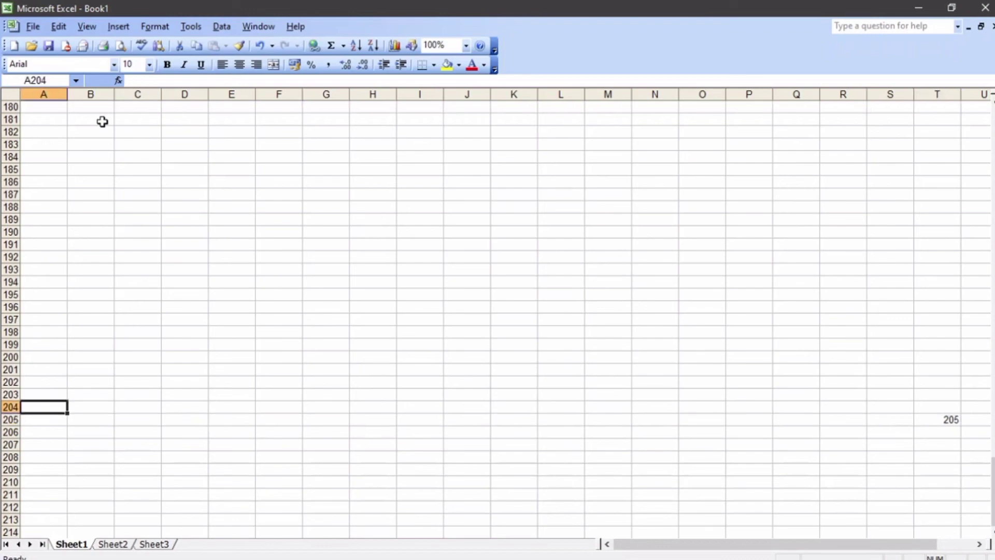
{"action": "key", "text": "Up"}
{"action": "key", "text": "Up"}
{"action": "key", "text": "Up"}
{"action": "key", "text": "Up"}
{"action": "key", "text": "Up"}
{"action": "key", "text": "Up"}
{"action": "key", "text": "Up"}
{"action": "key", "text": "Up"}
{"action": "key", "text": "Up"}
{"action": "key", "text": "Up"}
{"action": "key", "text": "Up"}
{"action": "key", "text": "Up"}
{"action": "key", "text": "Up"}
{"action": "key", "text": "Up"}
{"action": "key", "text": "Up"}
{"action": "key", "text": "Up"}
{"action": "key", "text": "Up"}
{"action": "key", "text": "Up"}
{"action": "key", "text": "Up"}
{"action": "key", "text": "Up"}
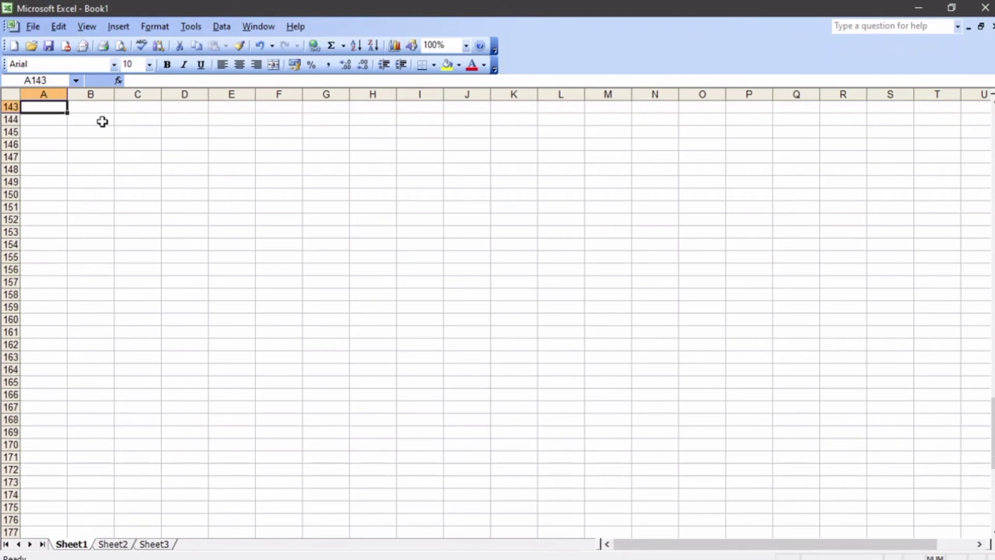
{"action": "key", "text": "Up"}
{"action": "key", "text": "Up"}
{"action": "key", "text": "Up"}
{"action": "key", "text": "Up"}
{"action": "key", "text": "Up"}
{"action": "key", "text": "Up"}
{"action": "key", "text": "Up"}
{"action": "key", "text": "Up"}
{"action": "key", "text": "Up"}
{"action": "key", "text": "Up"}
{"action": "key", "text": "Up"}
{"action": "key", "text": "Up"}
{"action": "key", "text": "Up"}
{"action": "key", "text": "Up"}
{"action": "key", "text": "Up"}
{"action": "key", "text": "Up"}
{"action": "key", "text": "Up"}
{"action": "key", "text": "Up"}
{"action": "key", "text": "Up"}
{"action": "key", "text": "Up"}
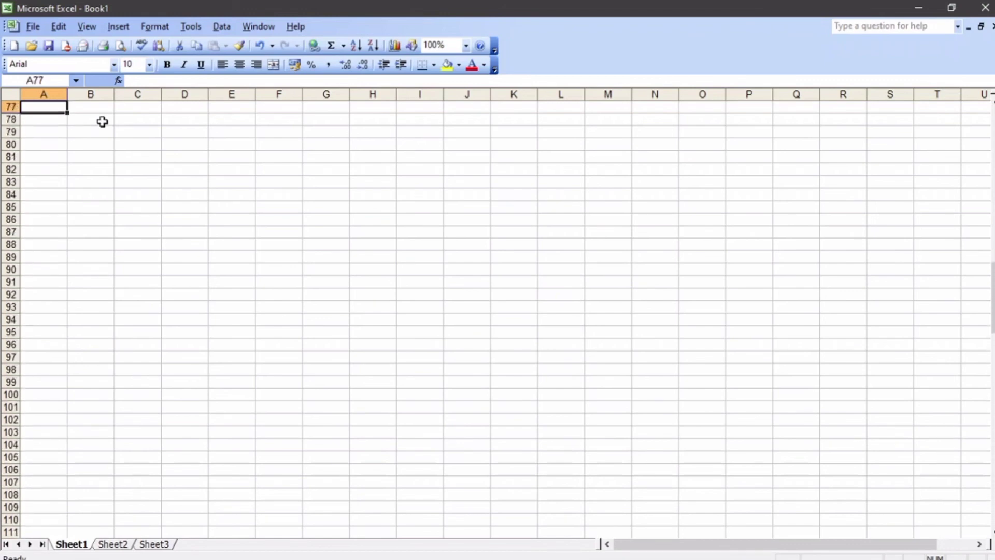
{"action": "key", "text": "Up"}
{"action": "key", "text": "Up"}
{"action": "key", "text": "Up"}
{"action": "key", "text": "Up"}
{"action": "key", "text": "Up"}
{"action": "key", "text": "Up"}
{"action": "key", "text": "Up"}
{"action": "key", "text": "Up"}
{"action": "key", "text": "Up"}
{"action": "key", "text": "Up"}
{"action": "key", "text": "Up"}
{"action": "key", "text": "Up"}
{"action": "key", "text": "Up"}
{"action": "key", "text": "Up"}
{"action": "key", "text": "Up"}
{"action": "key", "text": "Up"}
{"action": "key", "text": "Up"}
{"action": "key", "text": "Up"}
{"action": "key", "text": "Up"}
{"action": "key", "text": "Up"}
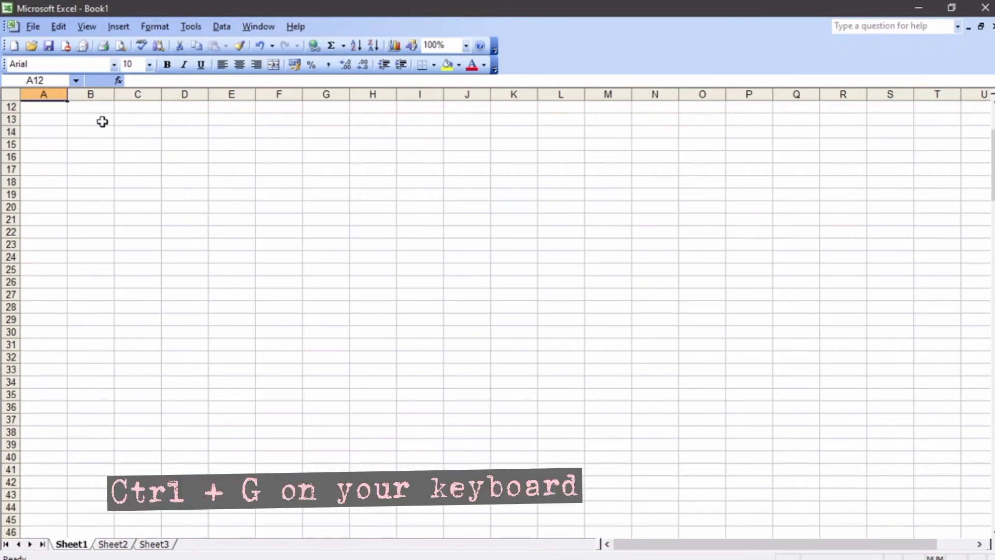
Jump to cell T205 with Go To and return to cell A1 the same way
{"action": "key", "text": "ctrl+g"}
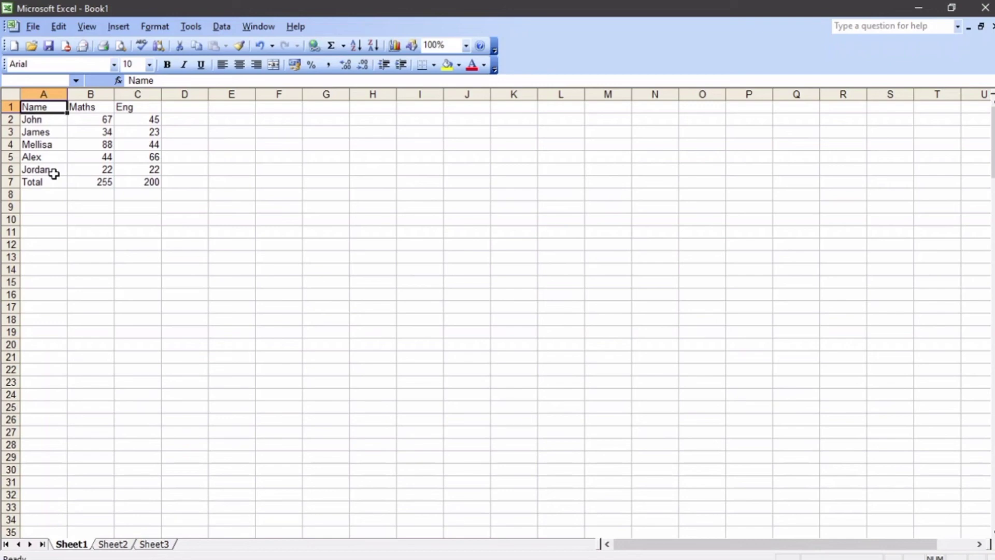
{"action": "key", "text": "ctrl+g"}
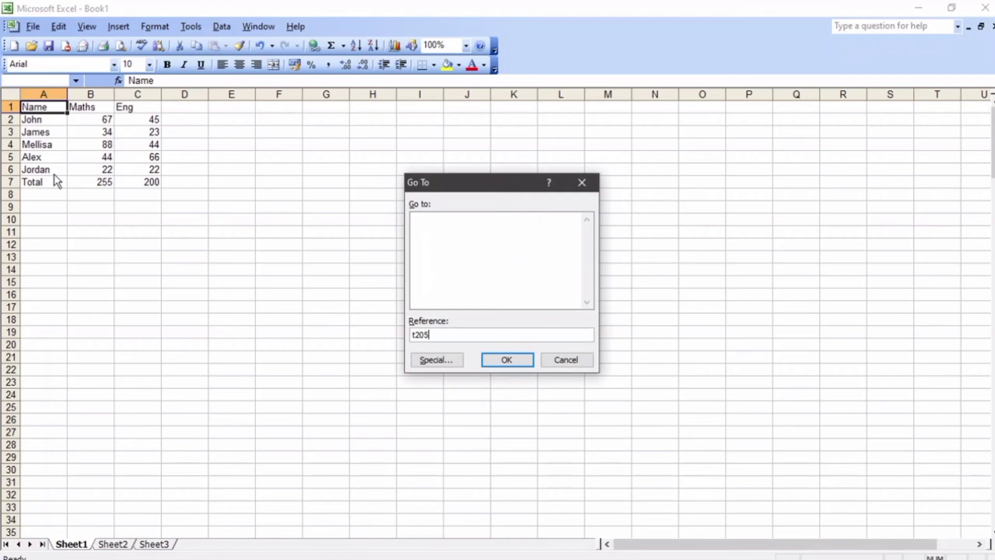
{"action": "left_click", "coordinate": [504, 358]}
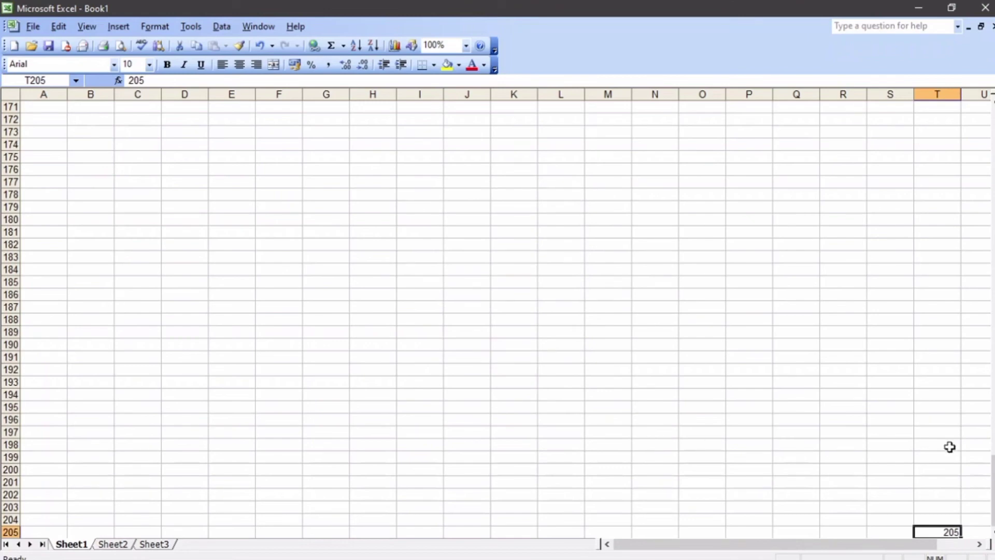
{"action": "key", "text": "F5"}
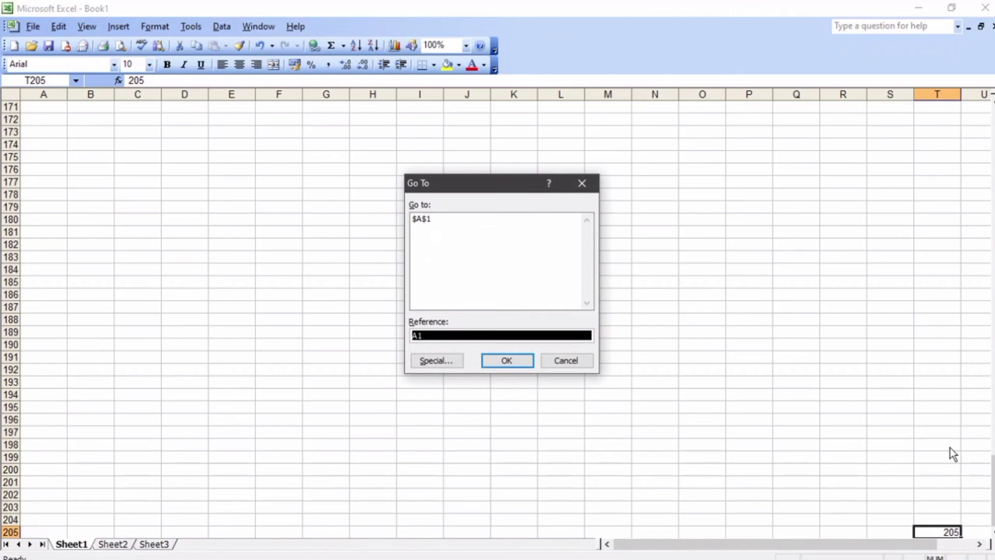
{"action": "key", "text": "Return"}
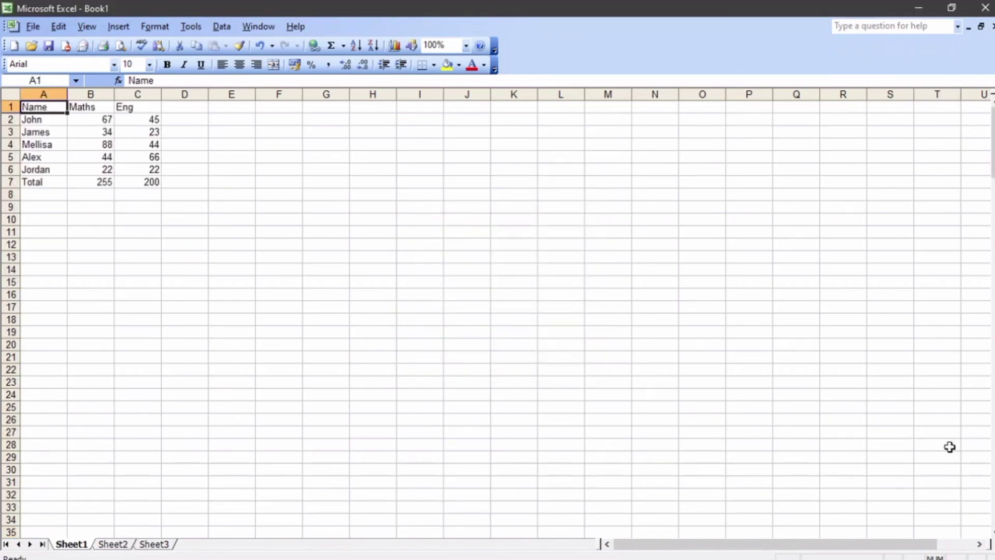
Use Go To to revisit cell T205, and return directly to the beginning of the sheet
{"action": "key", "text": "F5"}
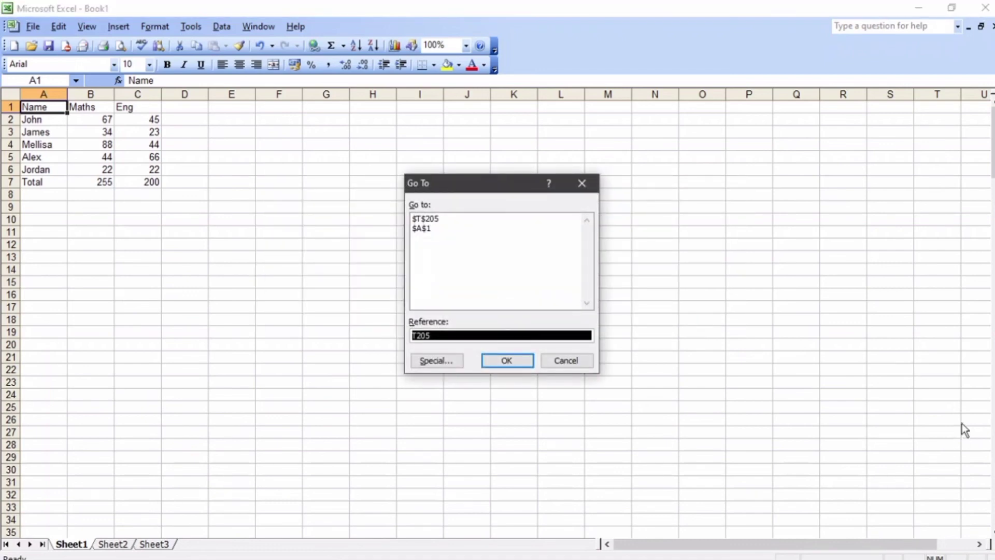
{"action": "left_click", "coordinate": [506, 361]}
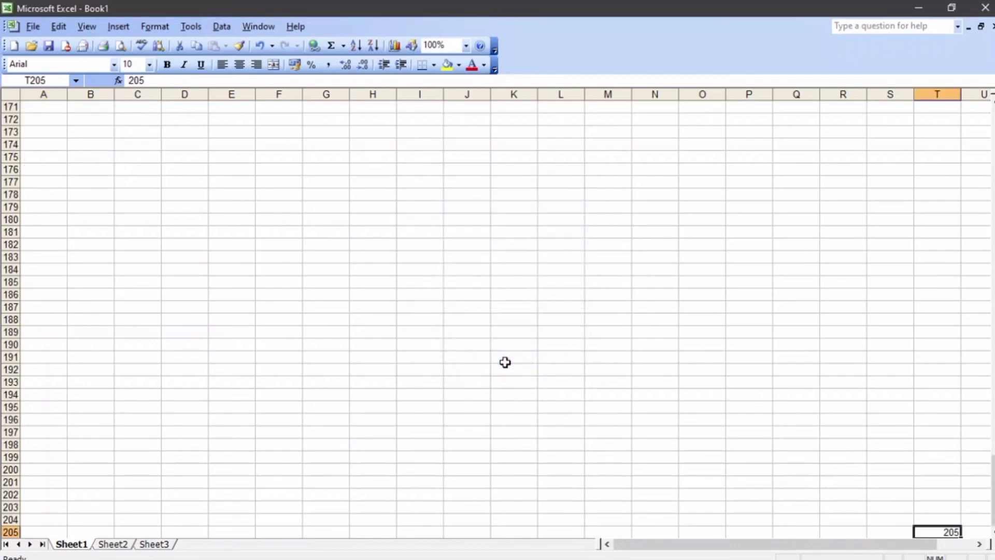
{"action": "key", "text": "ctrl+Home"}
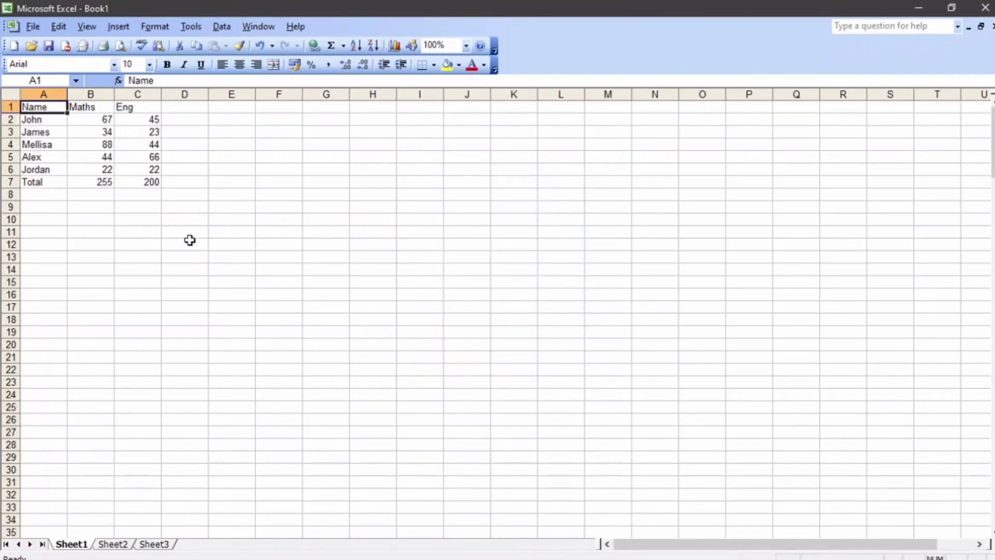
Save the workbook in the Documents folder as a Microsoft Office Excel Workbook named NamesMarks
{"action": "left_click", "coordinate": [38, 27]}
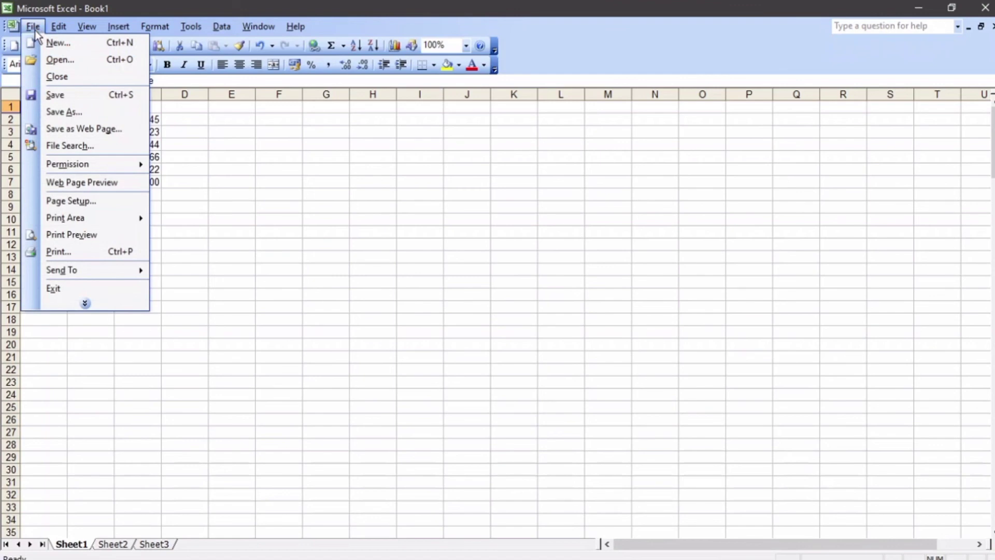
{"action": "left_click", "coordinate": [77, 113]}
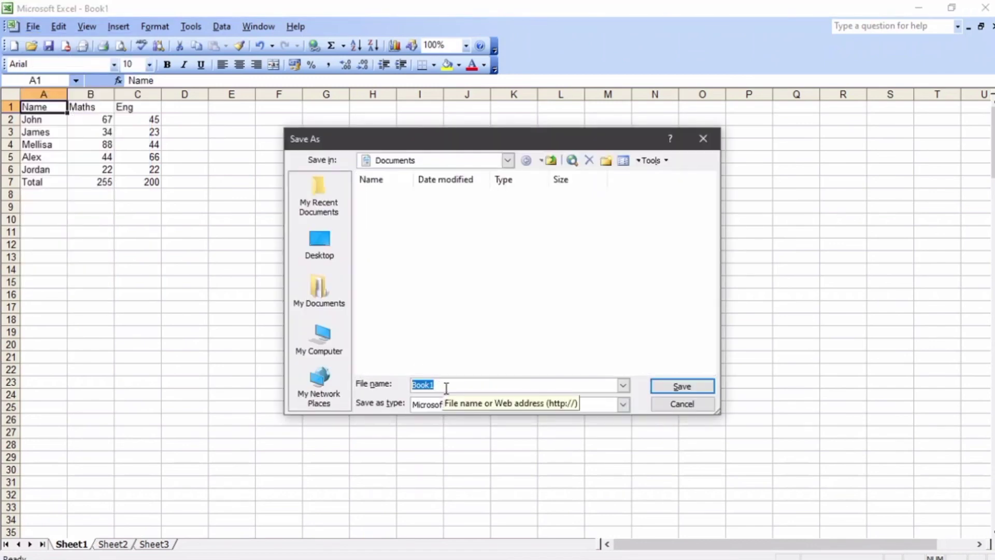
{"action": "type", "text": "Names"}
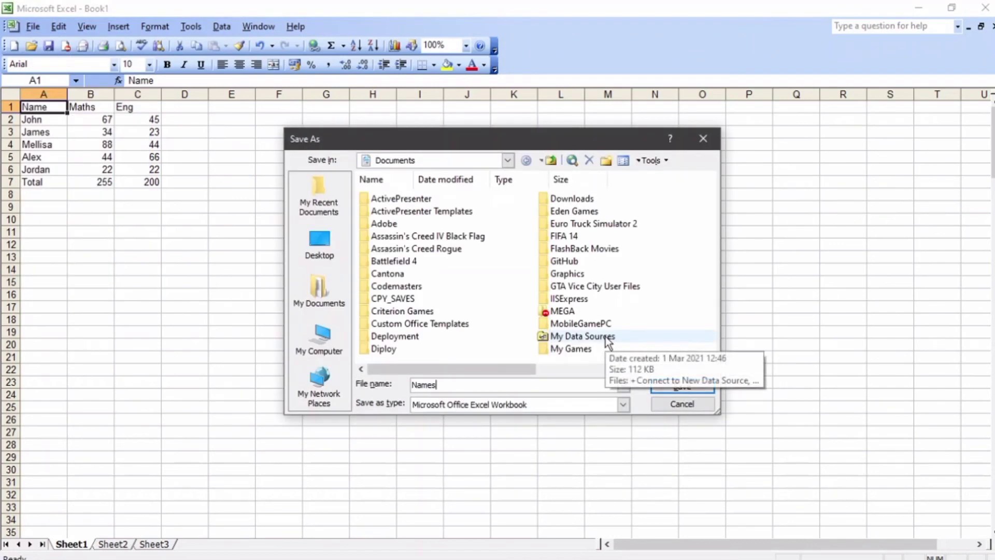
{"action": "type", "text": "Marks"}
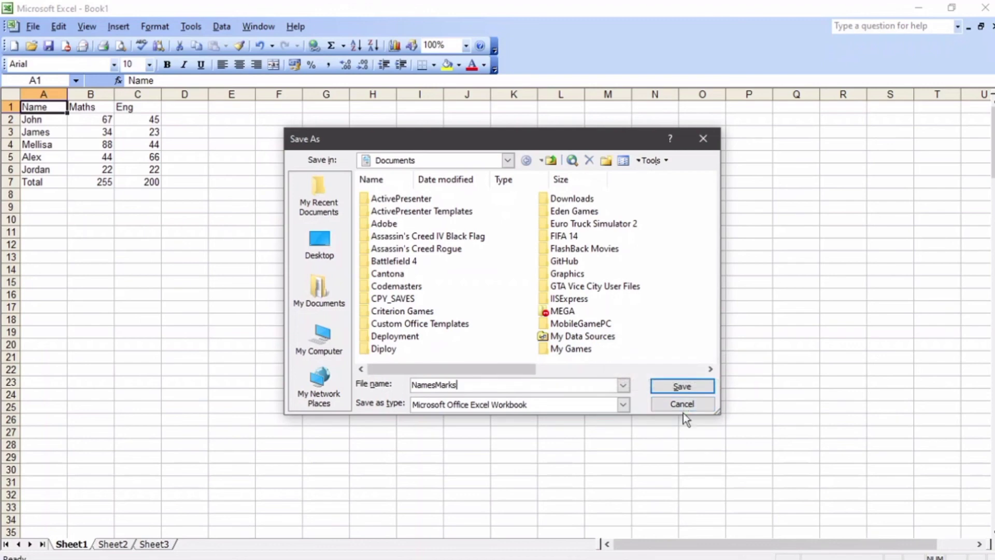
{"action": "left_click", "coordinate": [683, 385]}
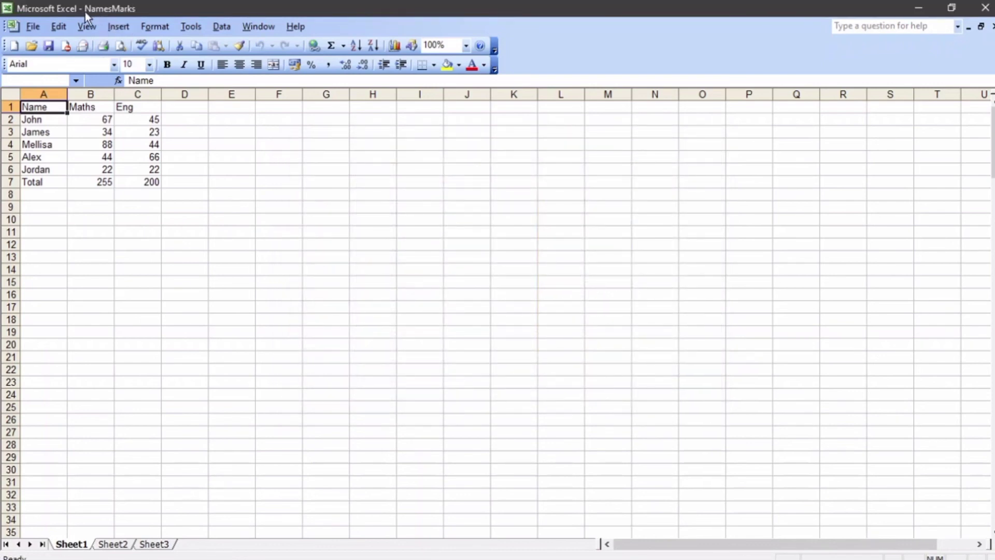